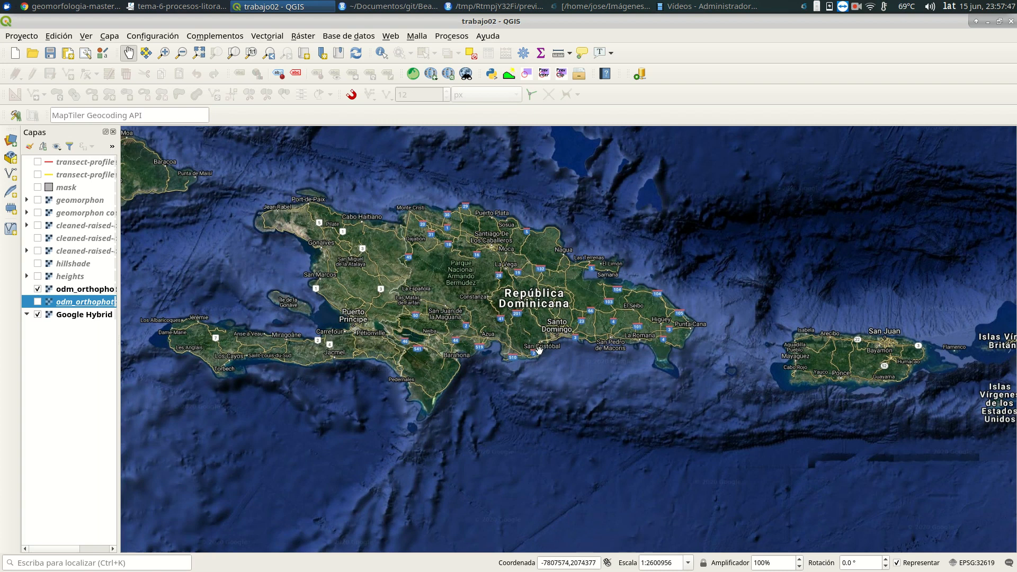
# Locate the drone orthophoto beside Bambu Beach Club near Playa Najayo, starting from the whole-island map.
pyautogui.scroll(2, 538, 349)
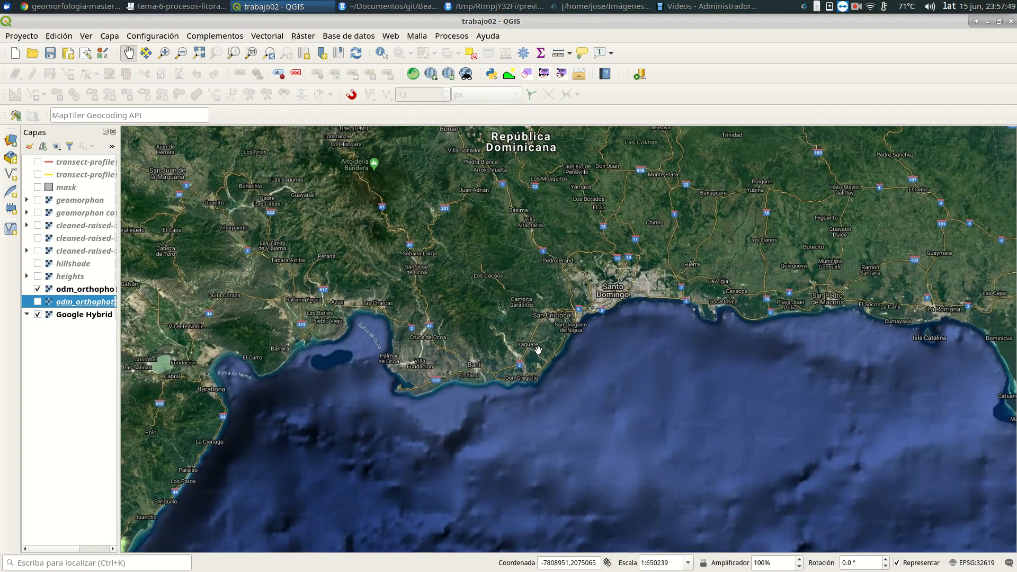
pyautogui.scroll(1, 564, 347)
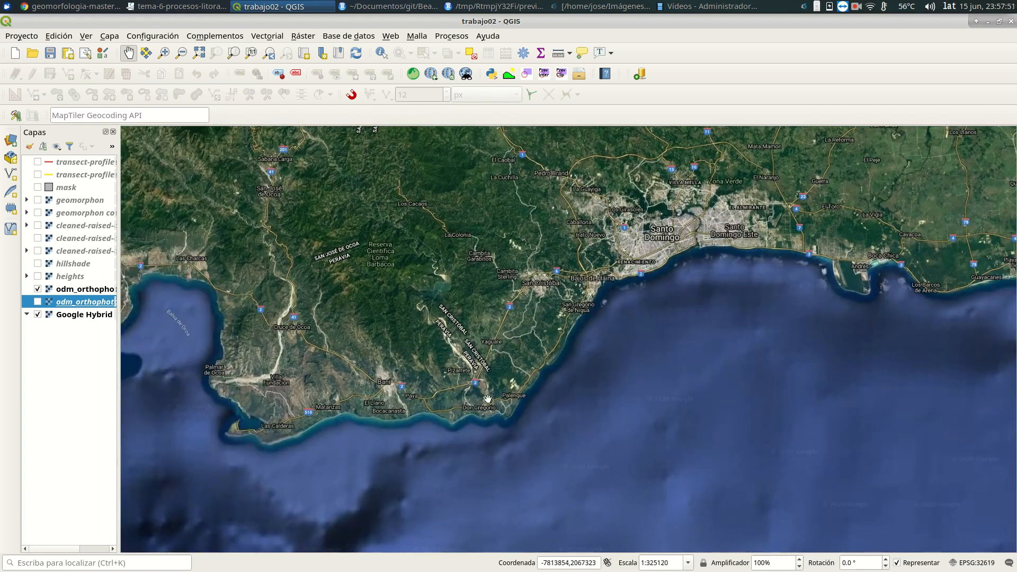
pyautogui.scroll(1, 563, 333)
pyautogui.scroll(1, 513, 363)
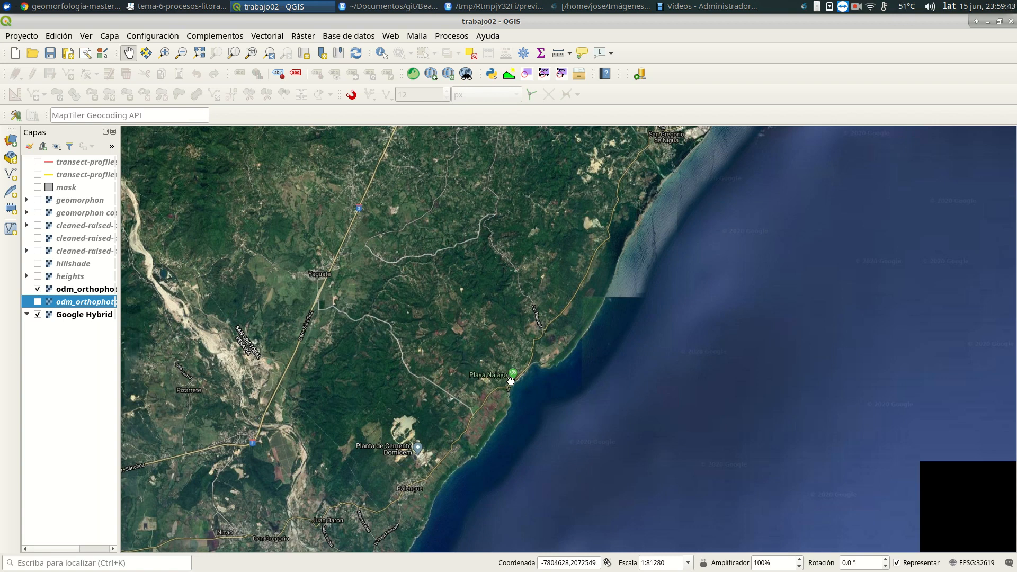
pyautogui.scroll(1, 511, 380)
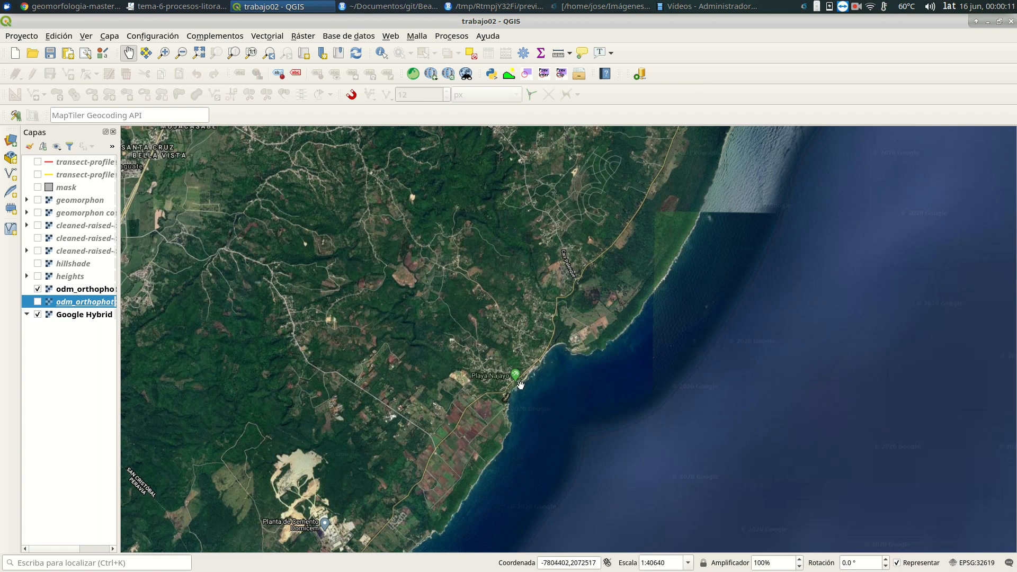
pyautogui.scroll(1, 516, 398)
pyautogui.scroll(1, 505, 392)
pyautogui.moveTo(482, 391); pyautogui.dragTo(535, 381)
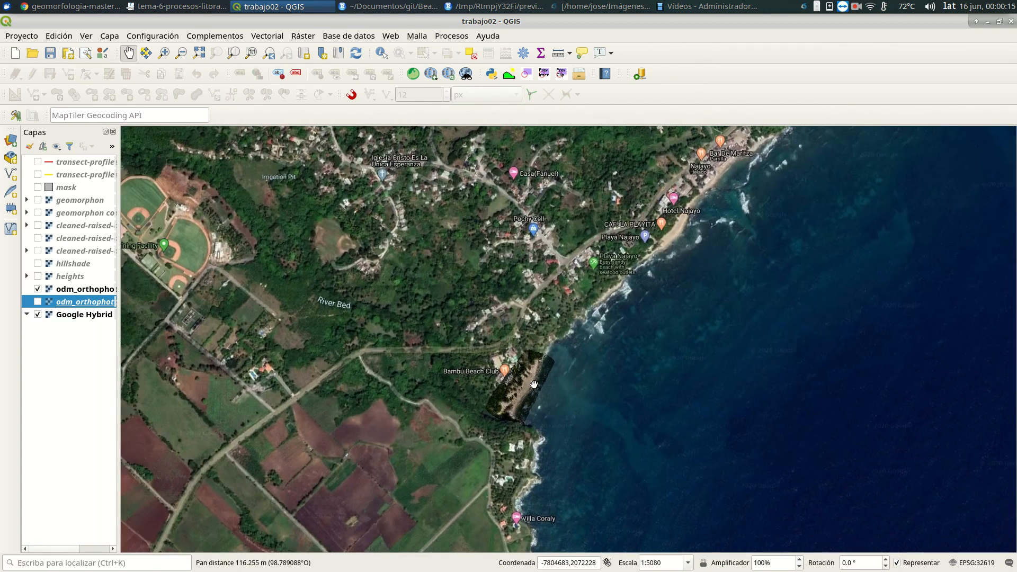
pyautogui.scroll(1, 534, 382)
pyautogui.scroll(1, 526, 391)
pyautogui.moveTo(522, 394); pyautogui.dragTo(544, 346)
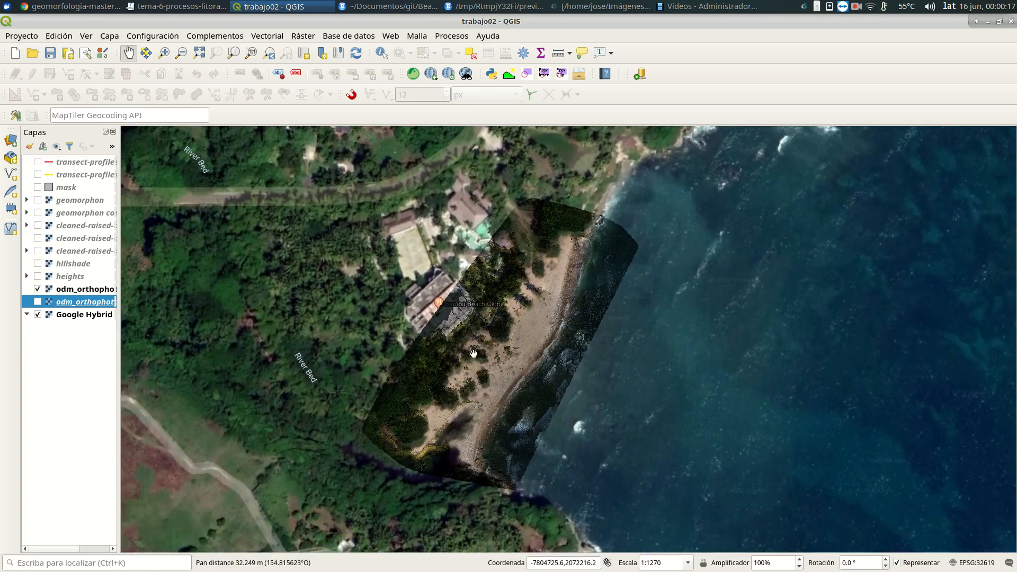
# Hide the Google Hybrid basemap and inspect the landing pad marked H on the sand in the orthophoto.
pyautogui.click(38, 315)
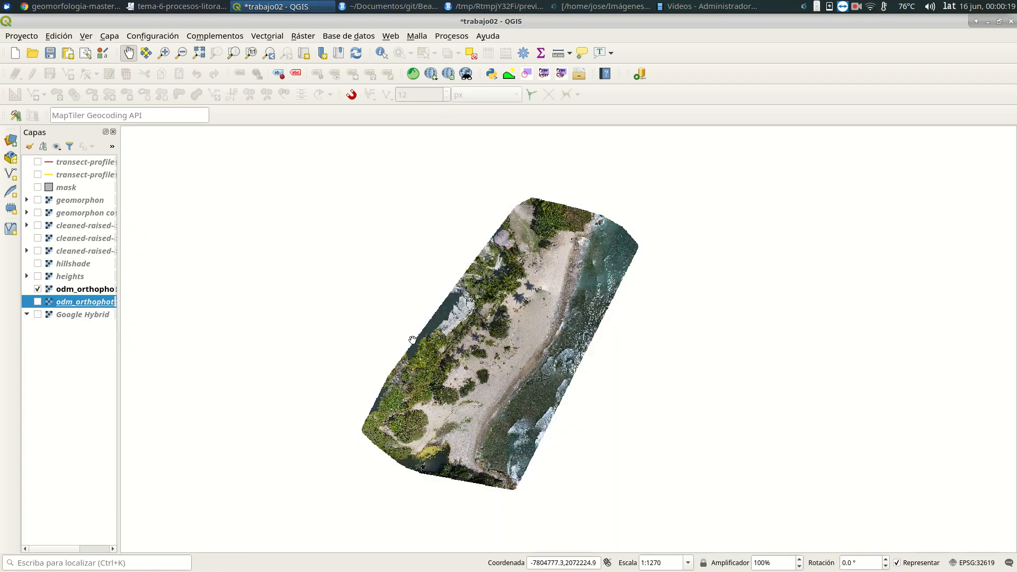
pyautogui.scroll(1, 537, 339)
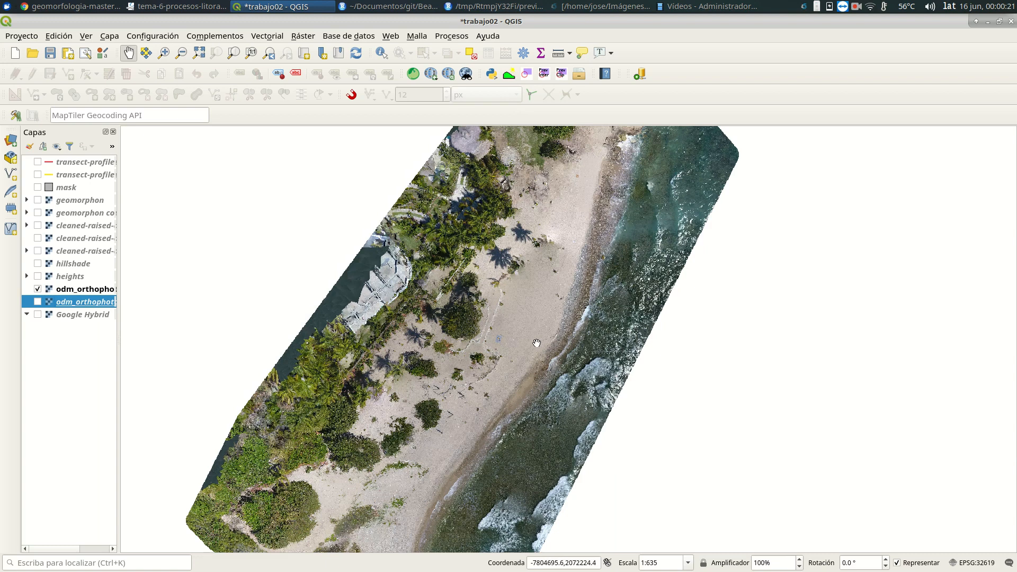
pyautogui.moveTo(547, 314); pyautogui.dragTo(520, 353)
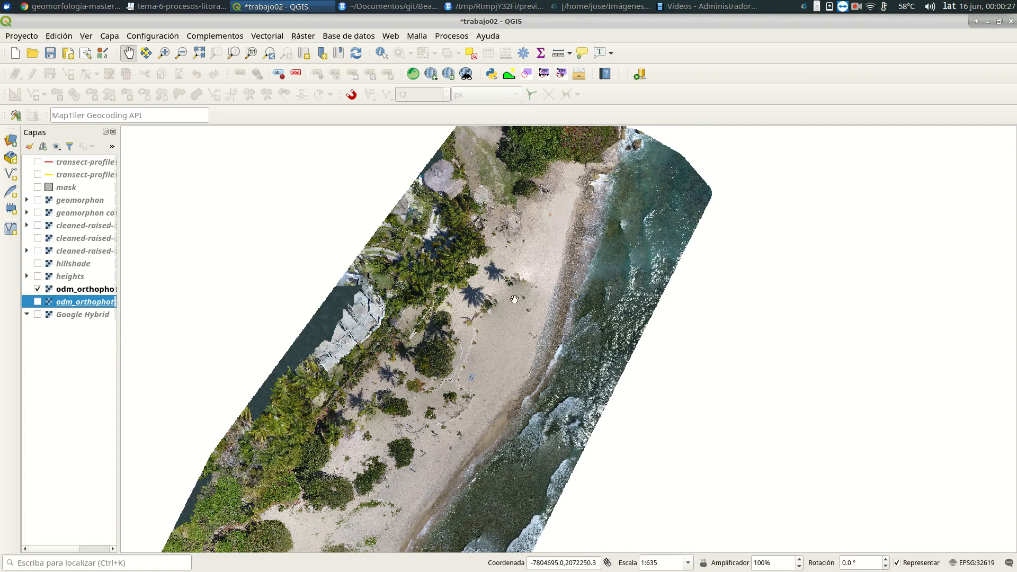
pyautogui.scroll(1, 554, 278)
pyautogui.moveTo(554, 278); pyautogui.dragTo(499, 317)
pyautogui.scroll(1, 508, 285)
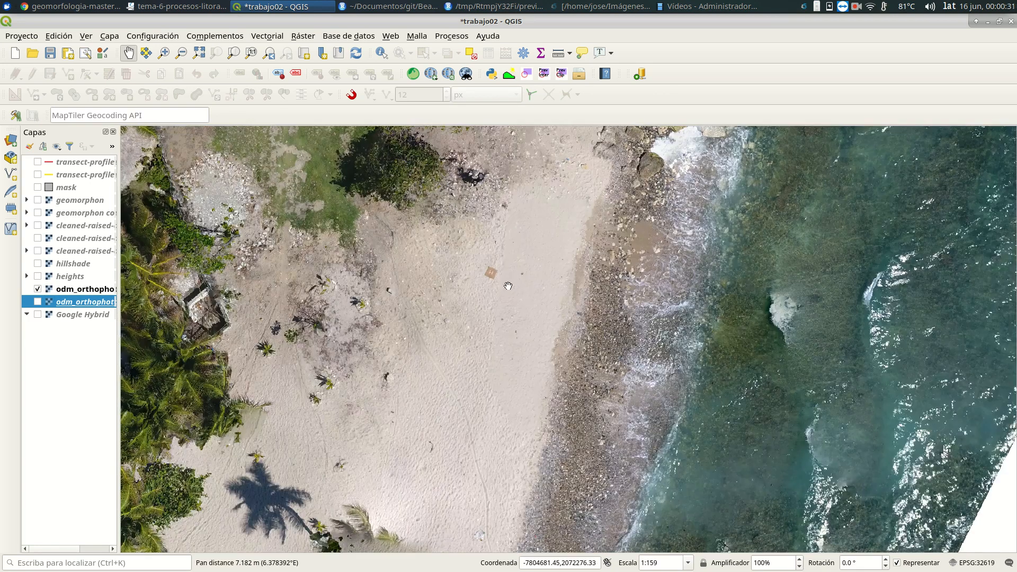
pyautogui.scroll(1, 509, 285)
pyautogui.scroll(1, 494, 288)
pyautogui.moveTo(495, 297); pyautogui.dragTo(533, 383)
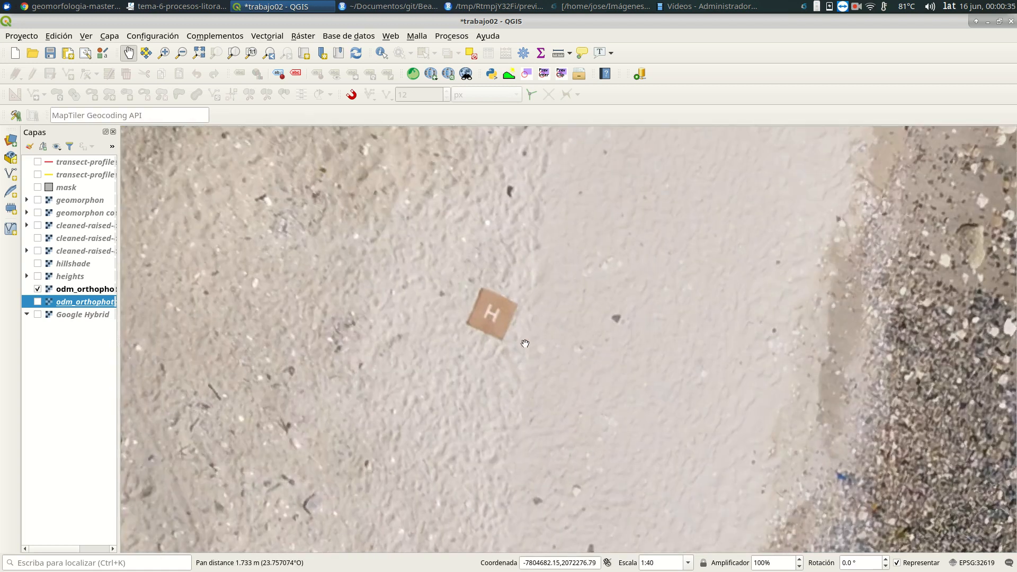
# Examine the orthophoto's beach from the landing pad southwest to the logs and shrubs on the sand.
pyautogui.scroll(-1, 920, 405)
pyautogui.moveTo(696, 394); pyautogui.dragTo(646, 339)
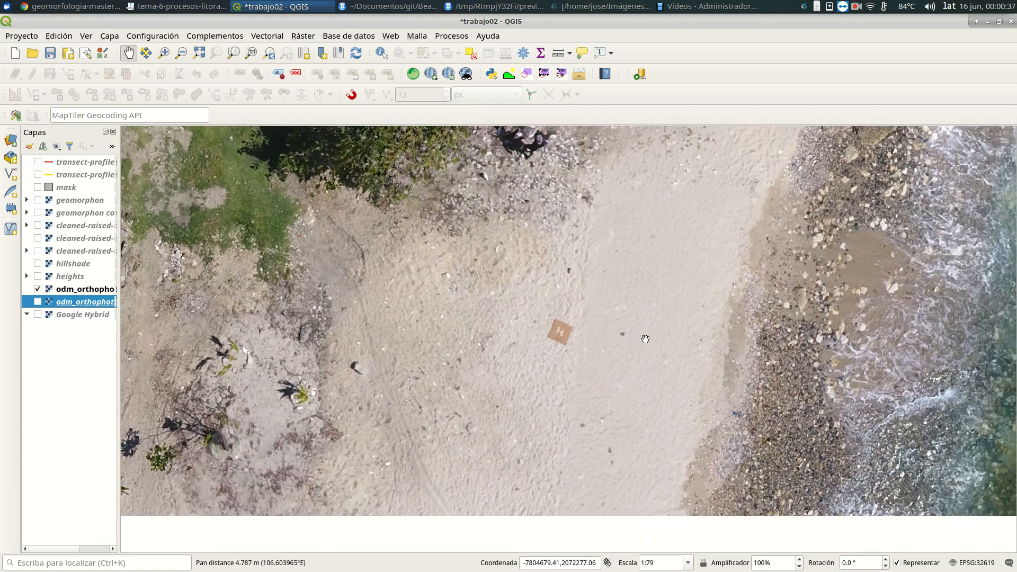
pyautogui.scroll(-1, 673, 345)
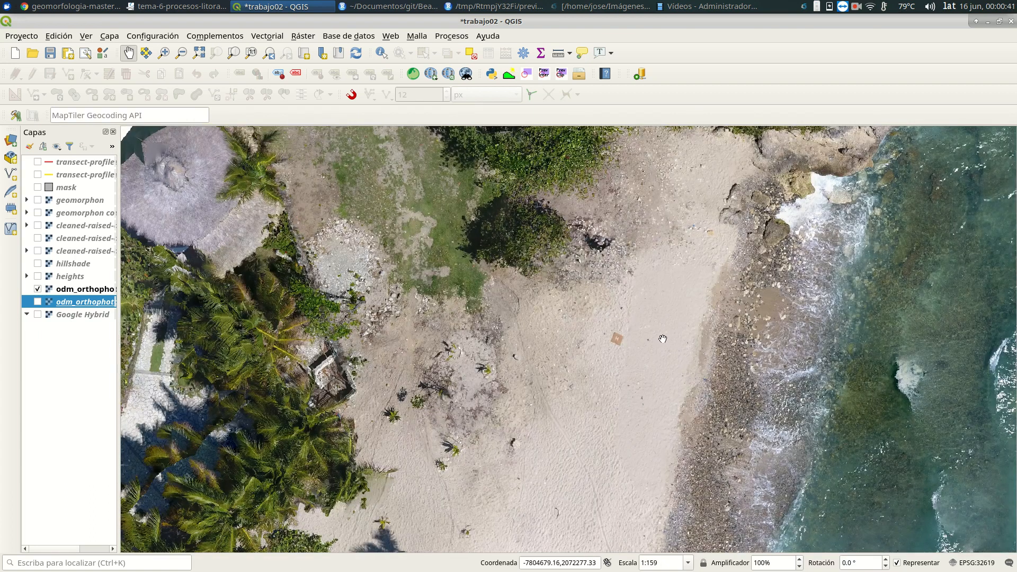
pyautogui.scroll(-1, 655, 350)
pyautogui.scroll(1, 656, 353)
pyautogui.scroll(-1, 716, 338)
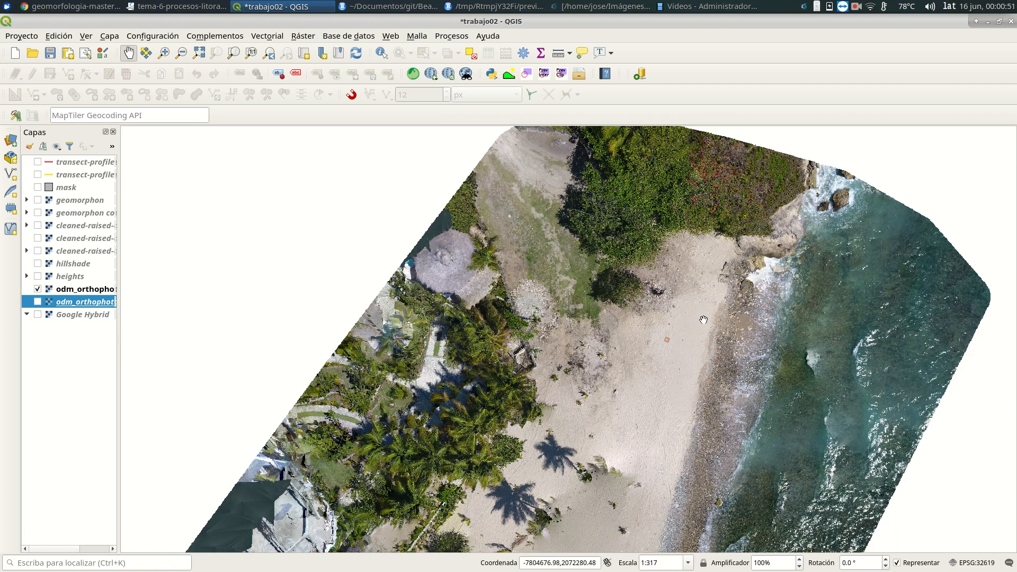
pyautogui.moveTo(689, 359); pyautogui.dragTo(693, 267)
pyautogui.moveTo(566, 378); pyautogui.dragTo(637, 311)
pyautogui.moveTo(563, 446); pyautogui.dragTo(640, 308)
pyautogui.moveTo(608, 410); pyautogui.dragTo(650, 333)
pyautogui.moveTo(600, 388); pyautogui.dragTo(584, 364)
pyautogui.moveTo(601, 343); pyautogui.dragTo(561, 402)
pyautogui.scroll(2, 607, 298)
pyautogui.scroll(-1, 605, 300)
pyautogui.moveTo(605, 300); pyautogui.dragTo(558, 376)
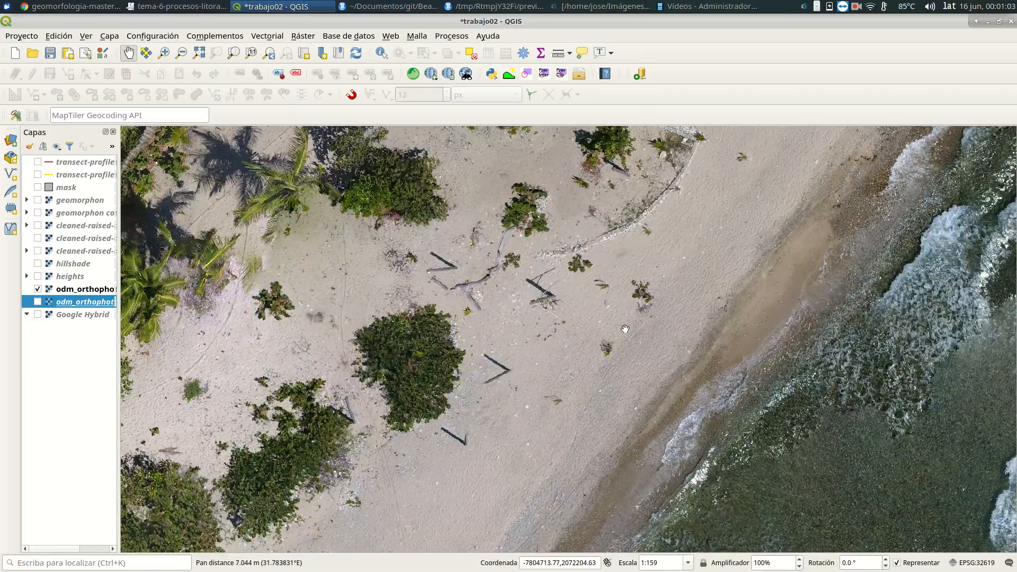
# Examine the orthophoto's shoreline from the logs back northeast to the rocky end of the beach.
pyautogui.scroll(-1, 640, 330)
pyautogui.moveTo(688, 317); pyautogui.dragTo(569, 416)
pyautogui.moveTo(595, 284); pyautogui.dragTo(596, 309)
pyautogui.scroll(1, 605, 295)
pyautogui.scroll(-1, 662, 262)
pyautogui.moveTo(649, 240); pyautogui.dragTo(605, 342)
pyautogui.moveTo(637, 252); pyautogui.dragTo(580, 344)
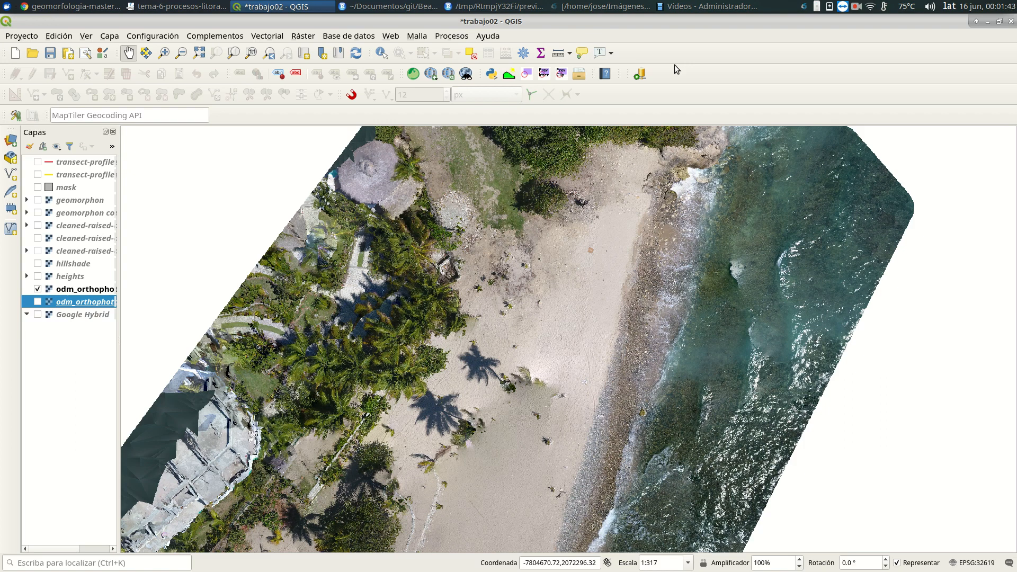
# Display the heights layer in place of the orthophoto and open its transparency settings.
pyautogui.click(38, 277)
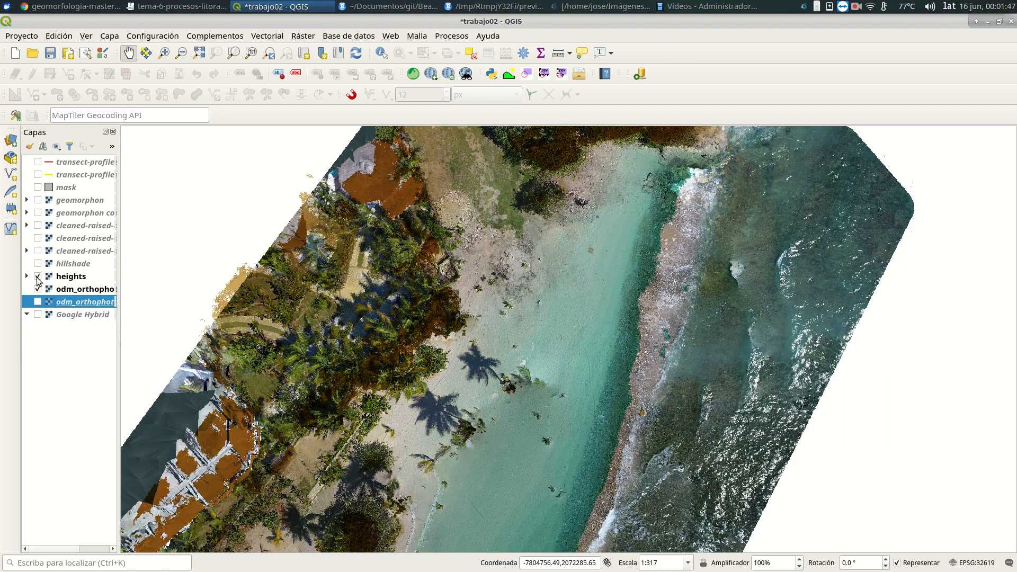
pyautogui.click(37, 289)
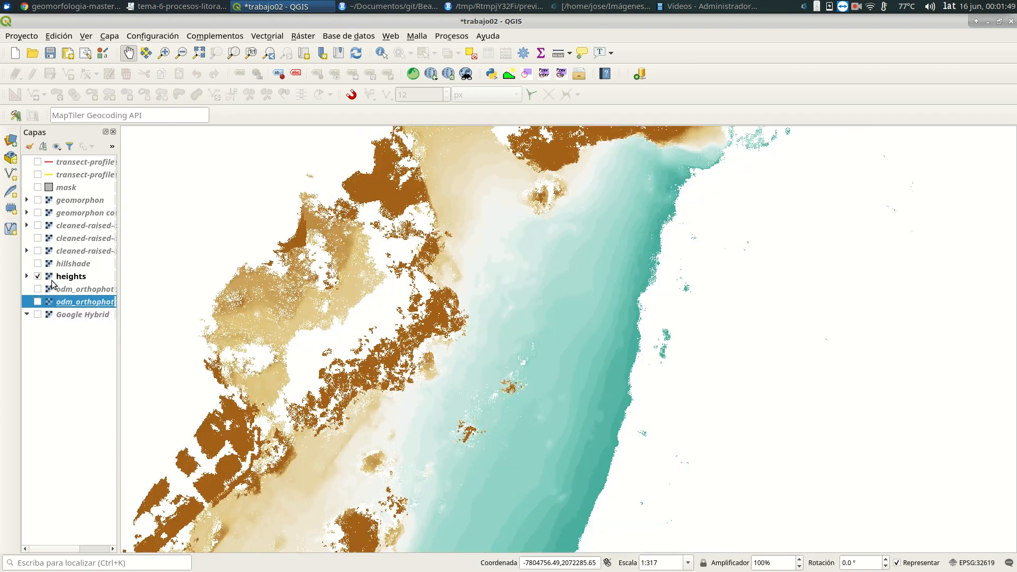
pyautogui.click(30, 147)
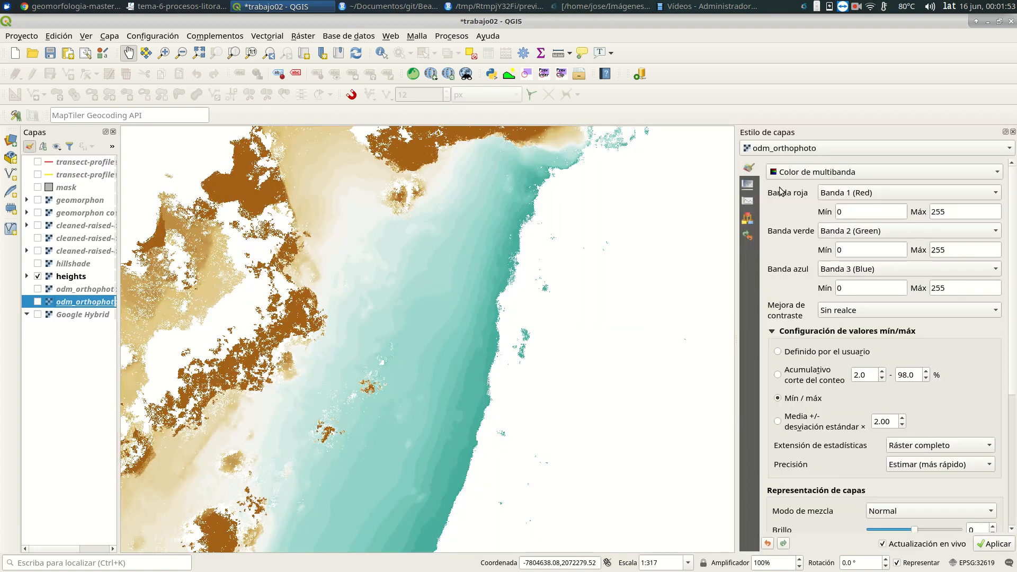
pyautogui.click(749, 186)
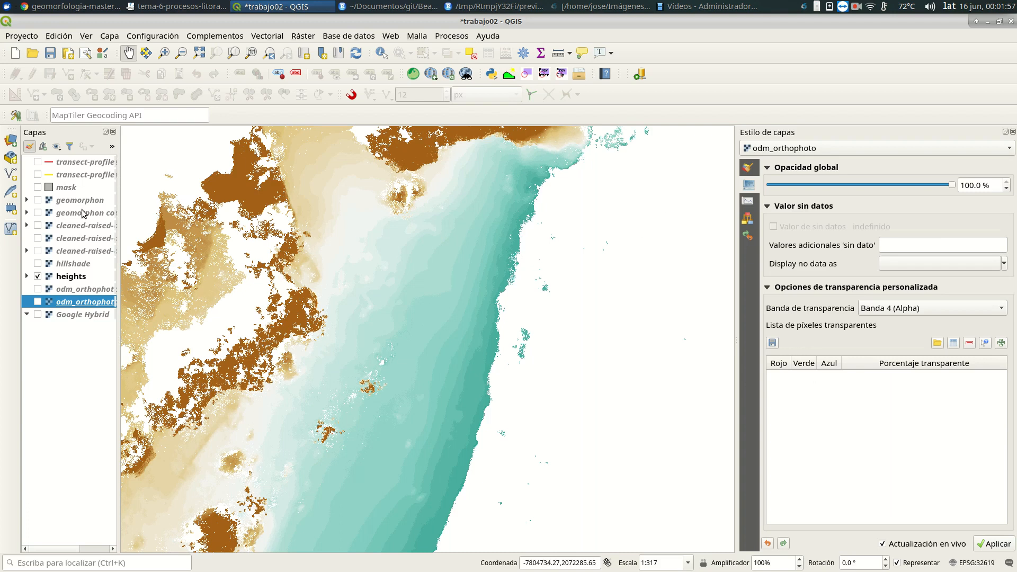
pyautogui.click(74, 276)
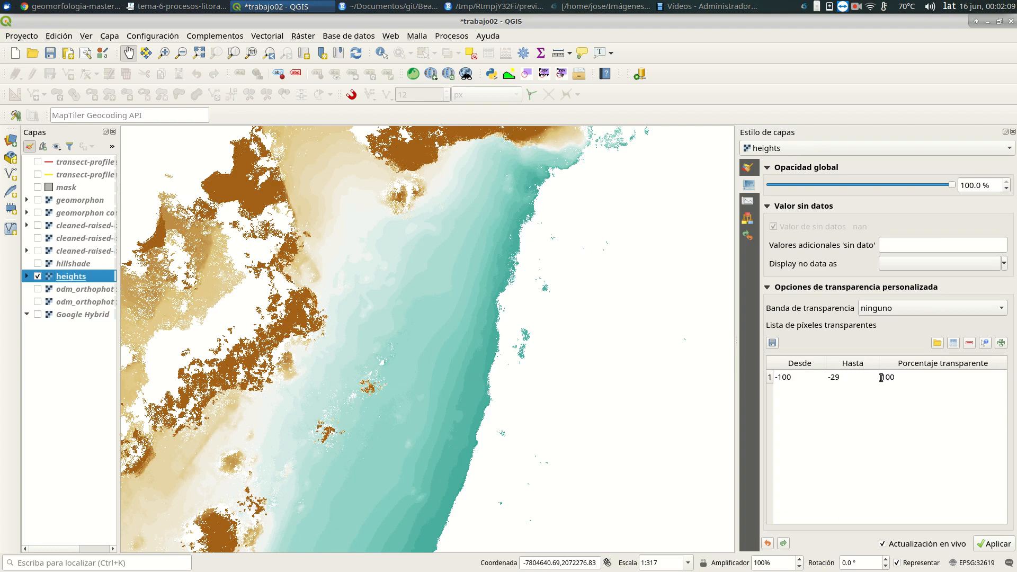
# Test 0, -36, -60 and -29 as the upper limit of the heights layer's transparent pixel range.
pyautogui.doubleClick(846, 379)
pyautogui.write('0')
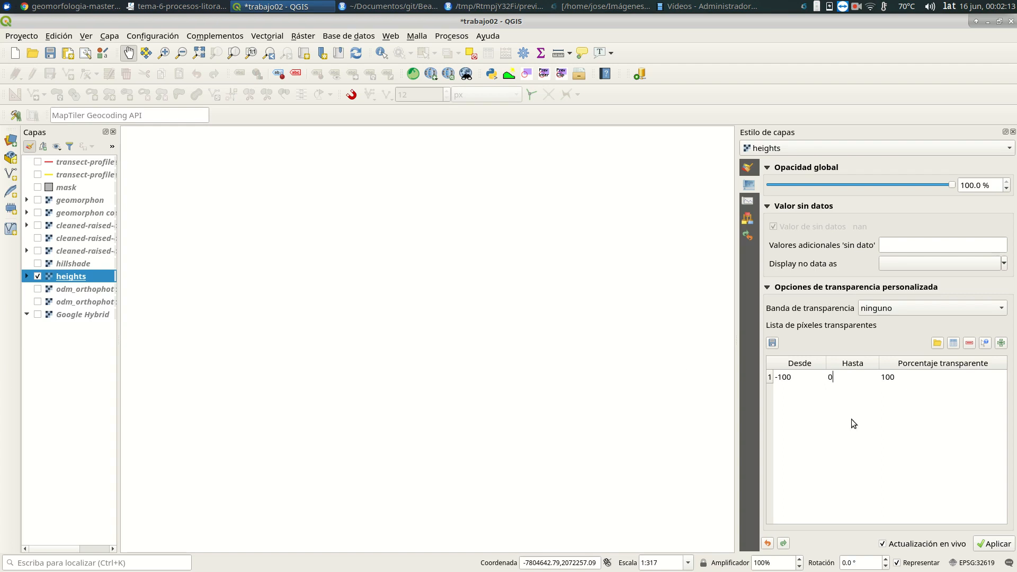
pyautogui.doubleClick(843, 380)
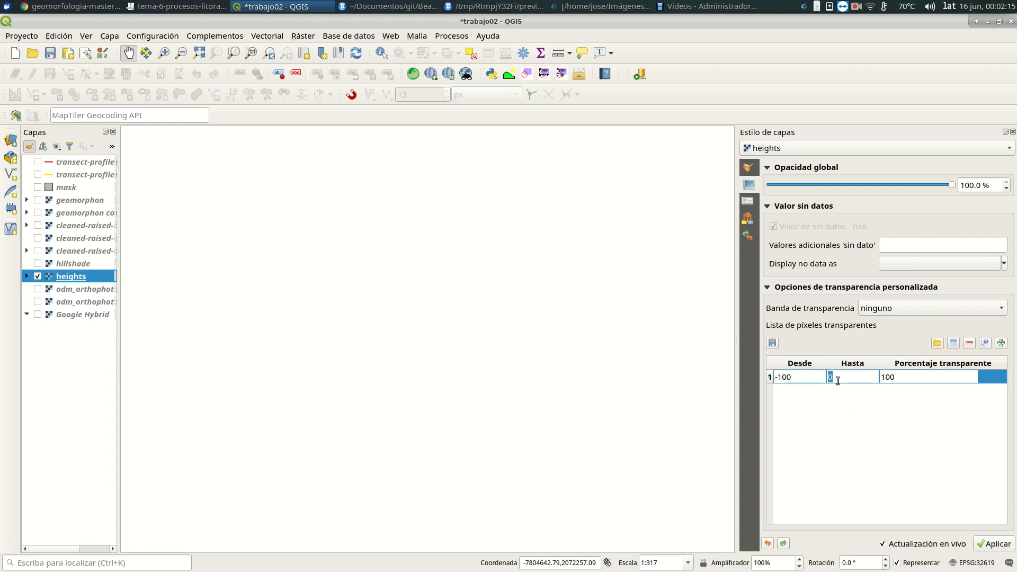
pyautogui.write('-36')
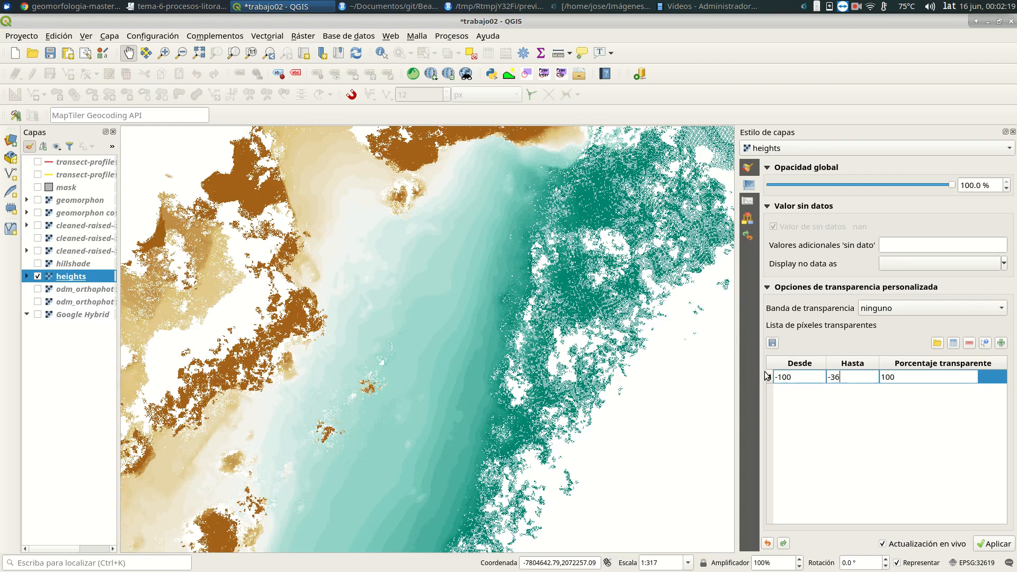
pyautogui.press('BackSpace')
pyautogui.press('BackSpace')
pyautogui.write('60')
pyautogui.press('BackSpace')
pyautogui.press('BackSpace')
pyautogui.write('29')
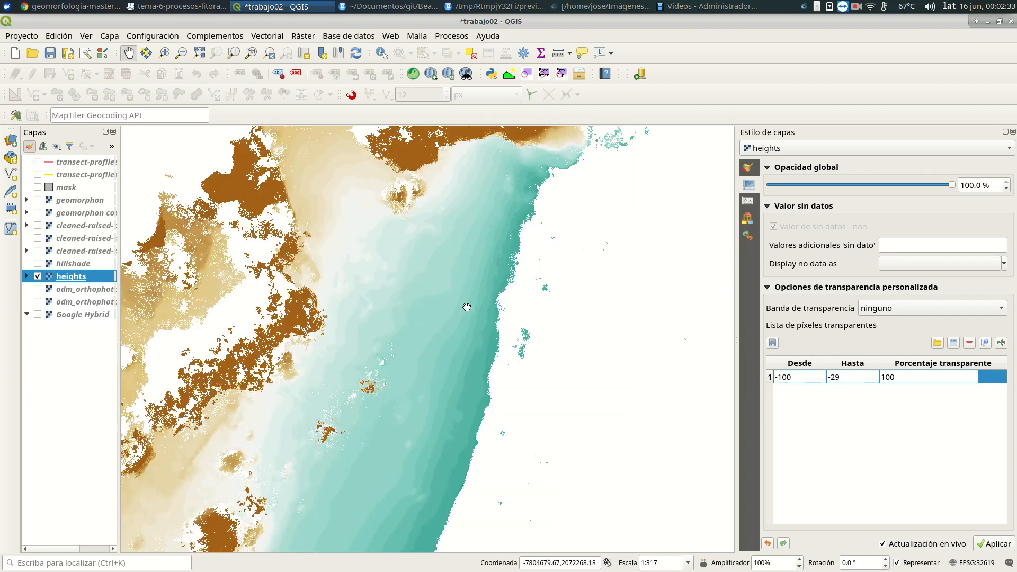
# Set the upper limit of the heights layer's transparent pixel range to -28.8.
pyautogui.press('BackSpace')
pyautogui.write('8.')
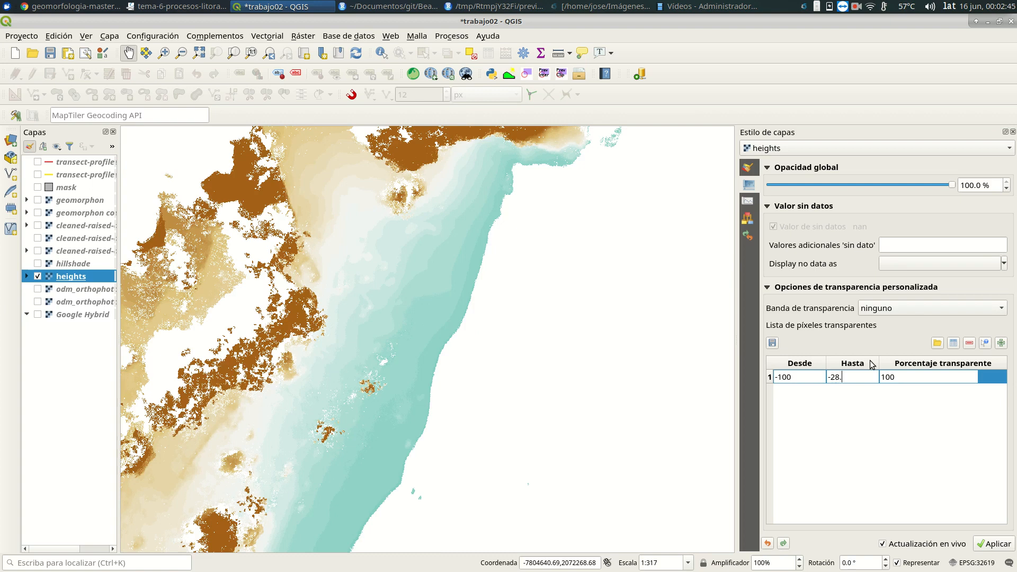
pyautogui.write('8')
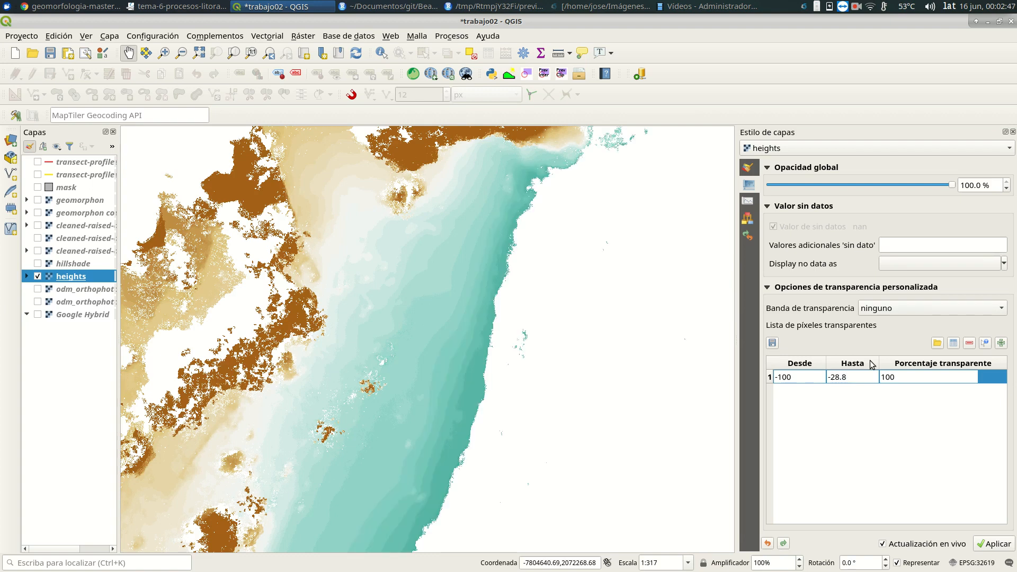
# Show the upper odm_orthophoto layer beneath heights and reselect the heights layer.
pyautogui.click(38, 302)
pyautogui.moveTo(37, 304); pyautogui.dragTo(40, 290)
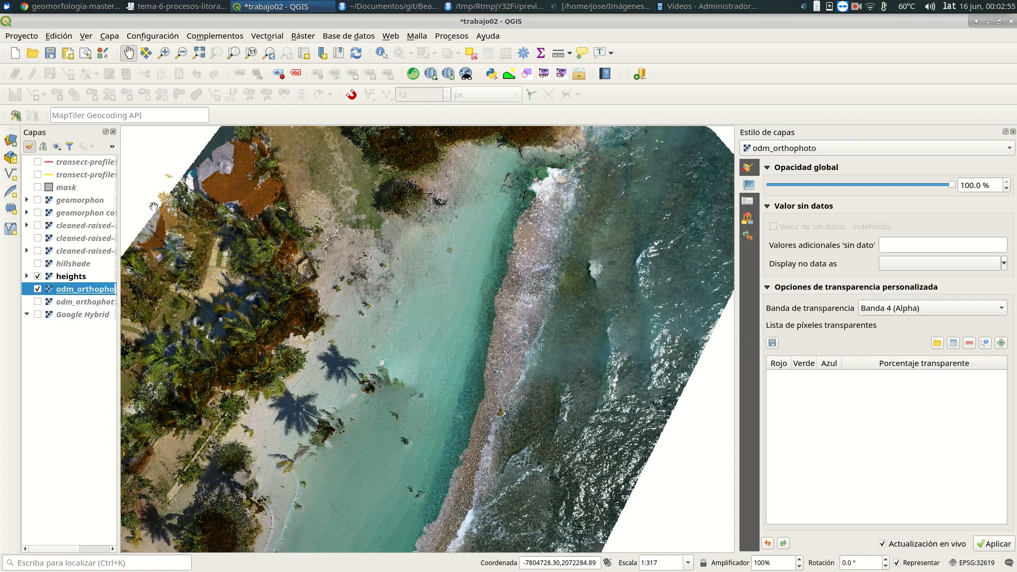
pyautogui.click(71, 275)
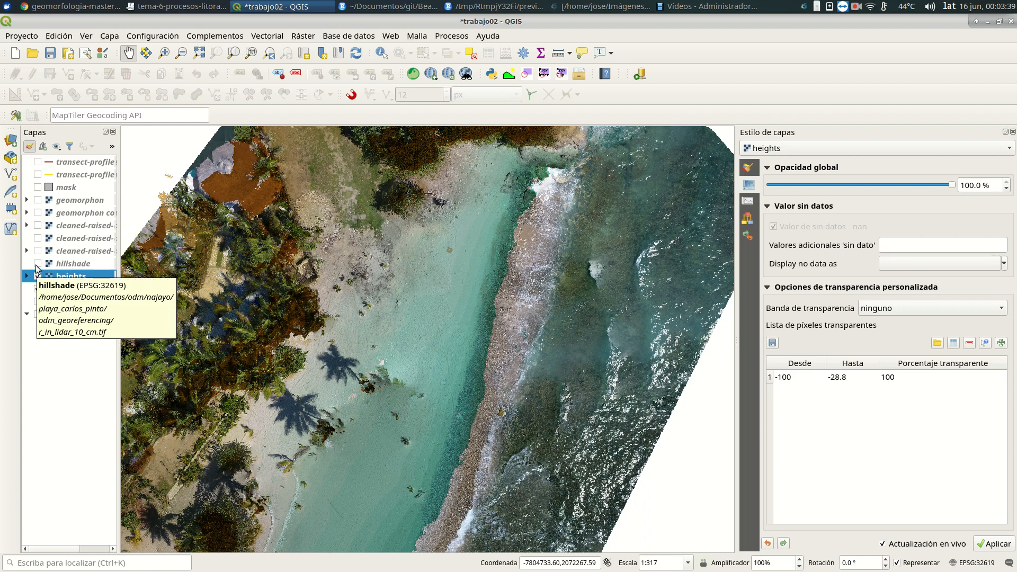
# Compare the seaward edge of the heights layer at the -28.8 cutoff with the waterline along the beach.
pyautogui.moveTo(848, 377); pyautogui.dragTo(833, 376)
pyautogui.click(842, 376)
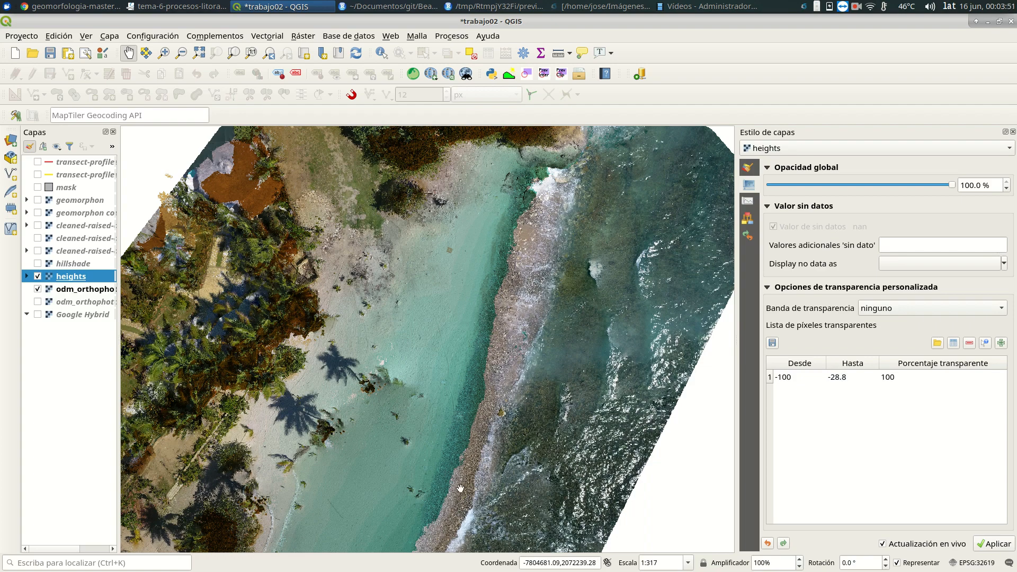
pyautogui.moveTo(450, 502); pyautogui.dragTo(507, 345)
pyautogui.moveTo(467, 445); pyautogui.dragTo(515, 364)
pyautogui.moveTo(431, 444); pyautogui.dragTo(493, 375)
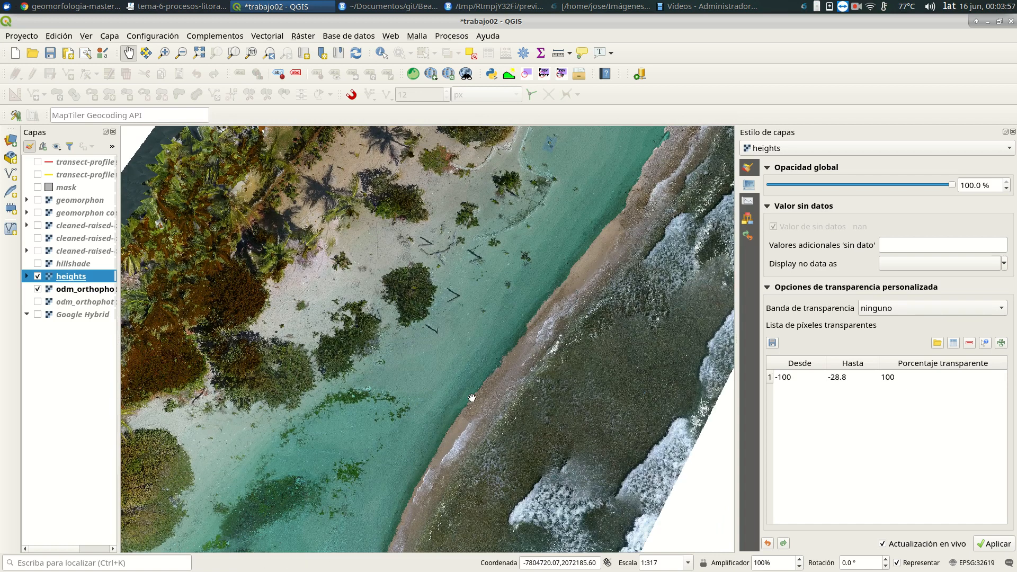
pyautogui.moveTo(445, 431); pyautogui.dragTo(471, 393)
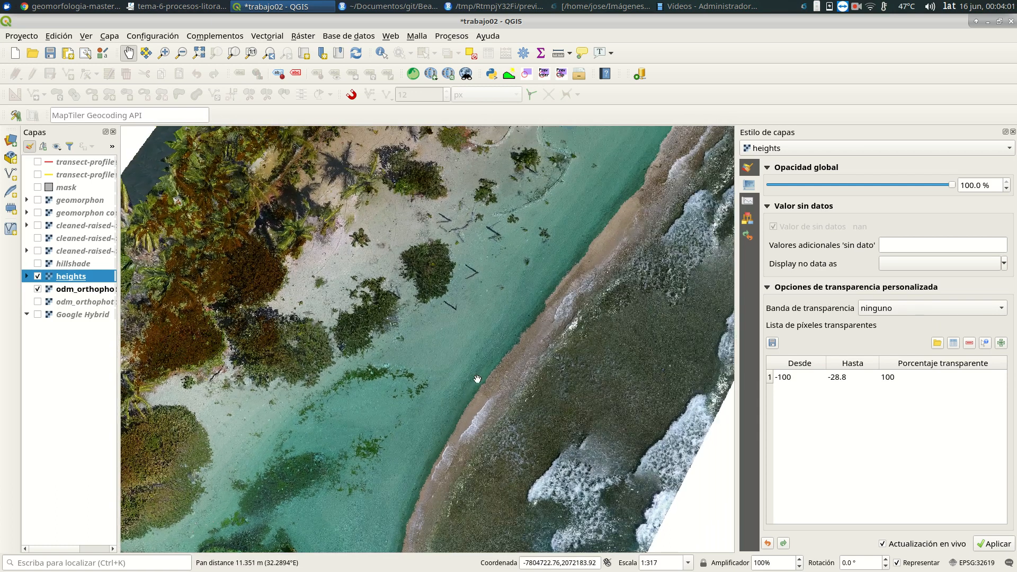
pyautogui.moveTo(515, 330); pyautogui.dragTo(446, 415)
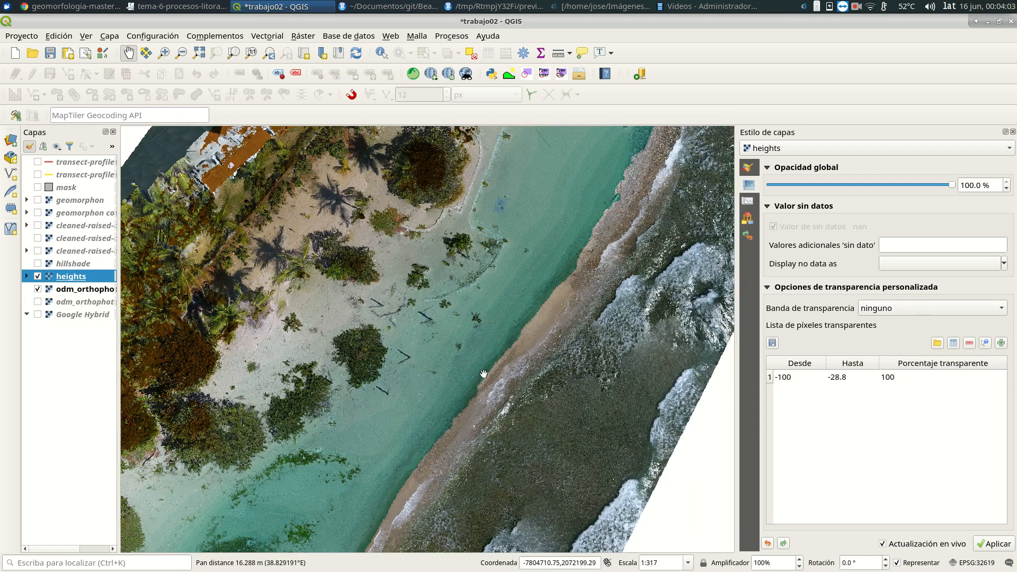
pyautogui.moveTo(453, 267); pyautogui.dragTo(399, 350)
# Hide the heights layer and display the hillshade over the orthophoto.
pyautogui.click(38, 276)
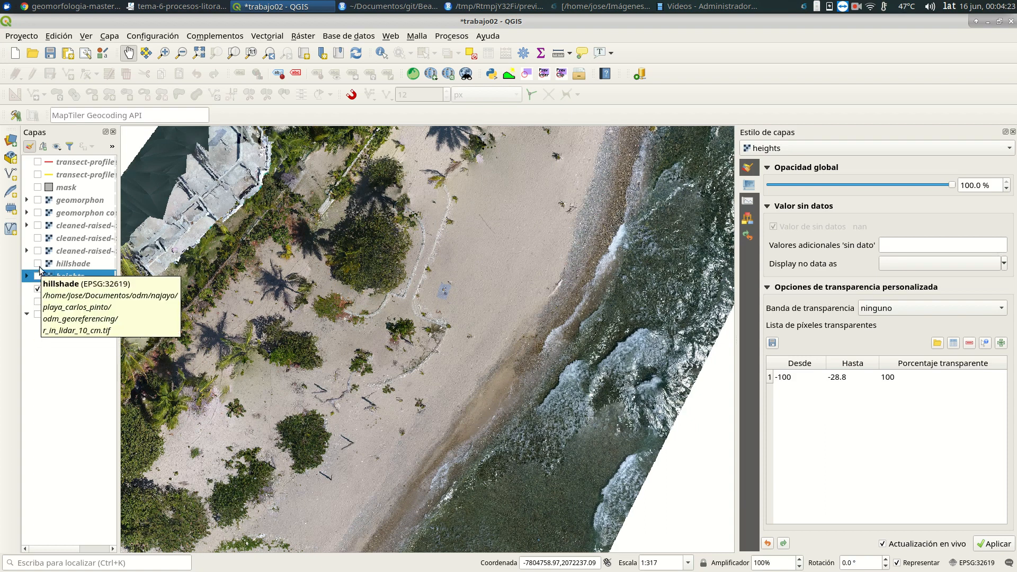
pyautogui.click(37, 263)
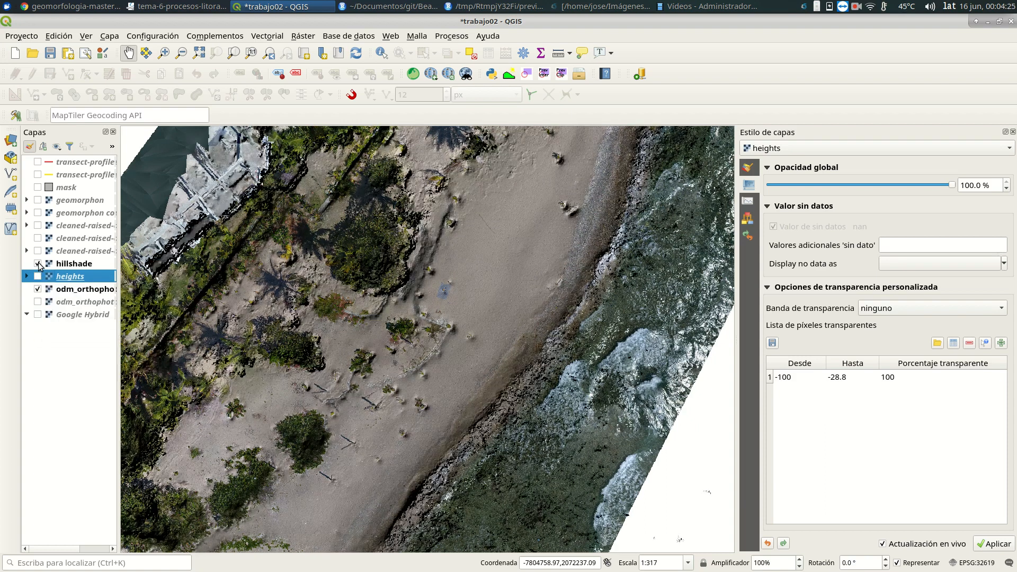
# Hide the orthophoto and display the heights layer beneath the hillshade.
pyautogui.click(37, 289)
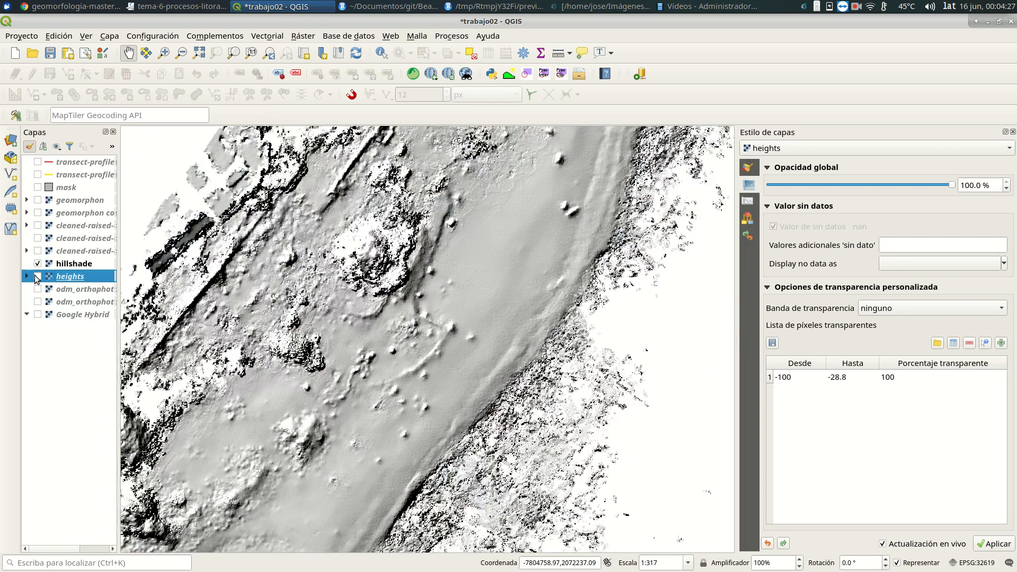
pyautogui.click(38, 276)
pyautogui.click(38, 276)
pyautogui.click(38, 276)
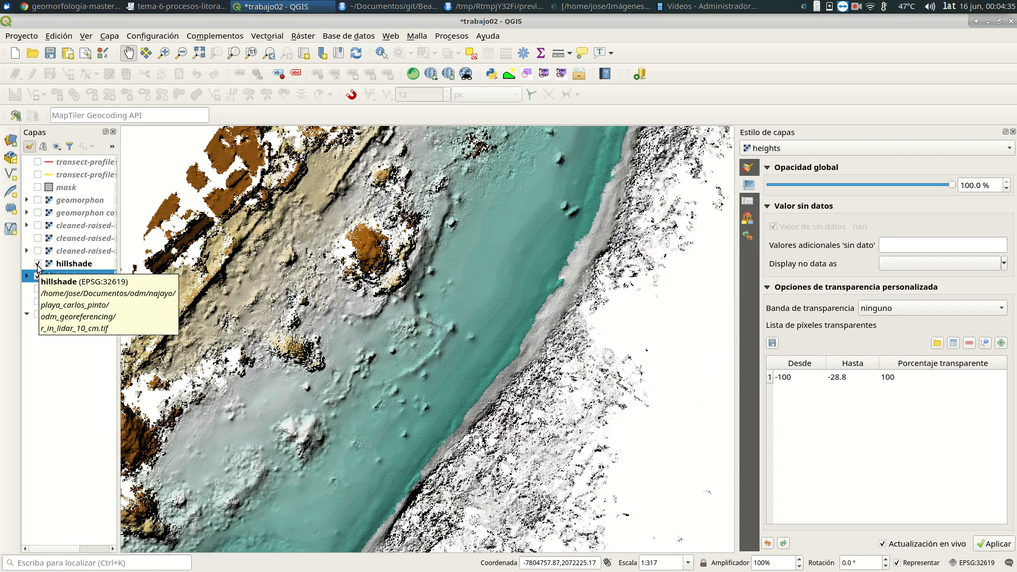
# Compare the heights layer with and without the hillshade and preview the mask polygon over the shaded heights.
pyautogui.click(38, 264)
pyautogui.click(37, 263)
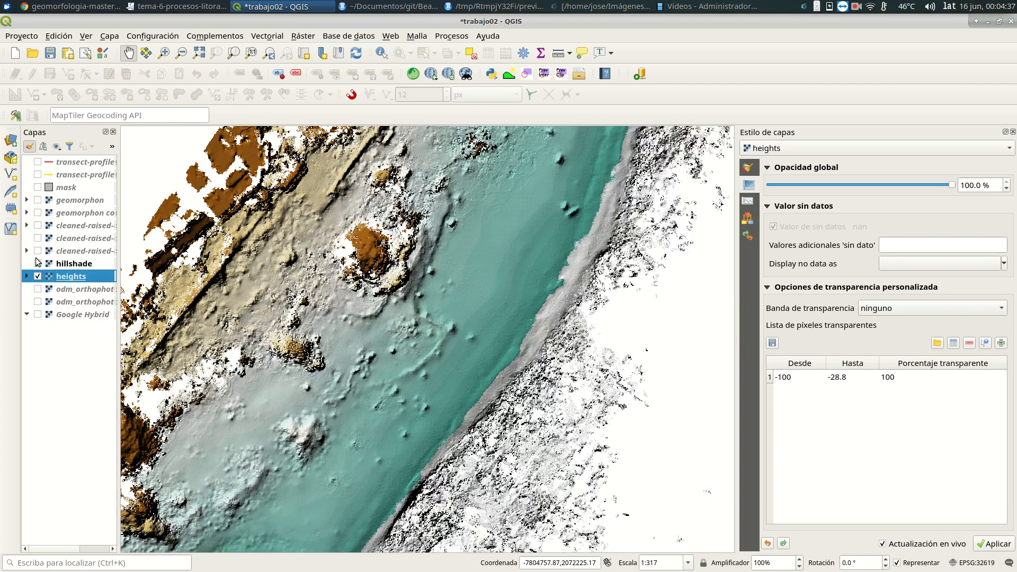
pyautogui.click(37, 263)
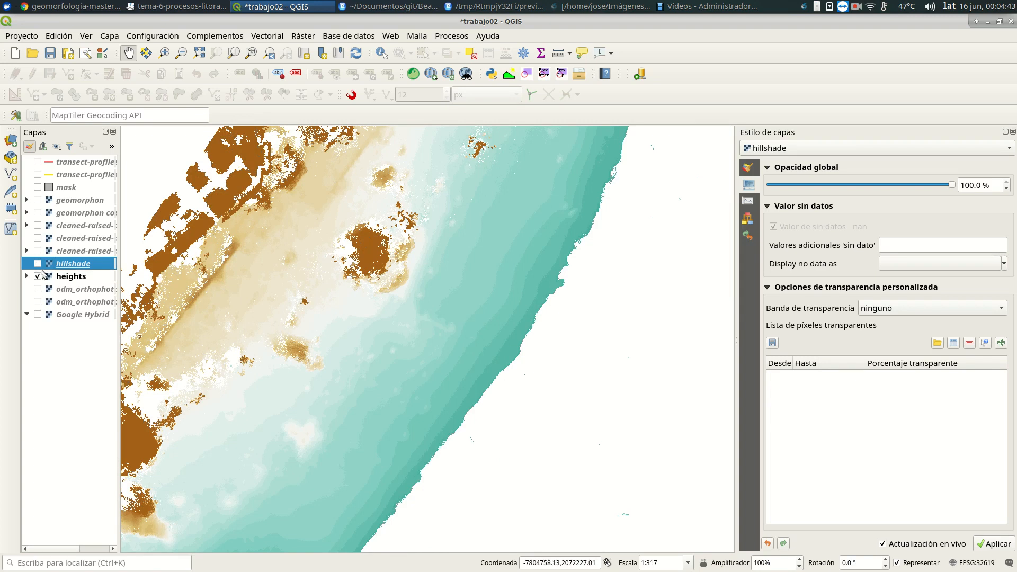
pyautogui.click(37, 263)
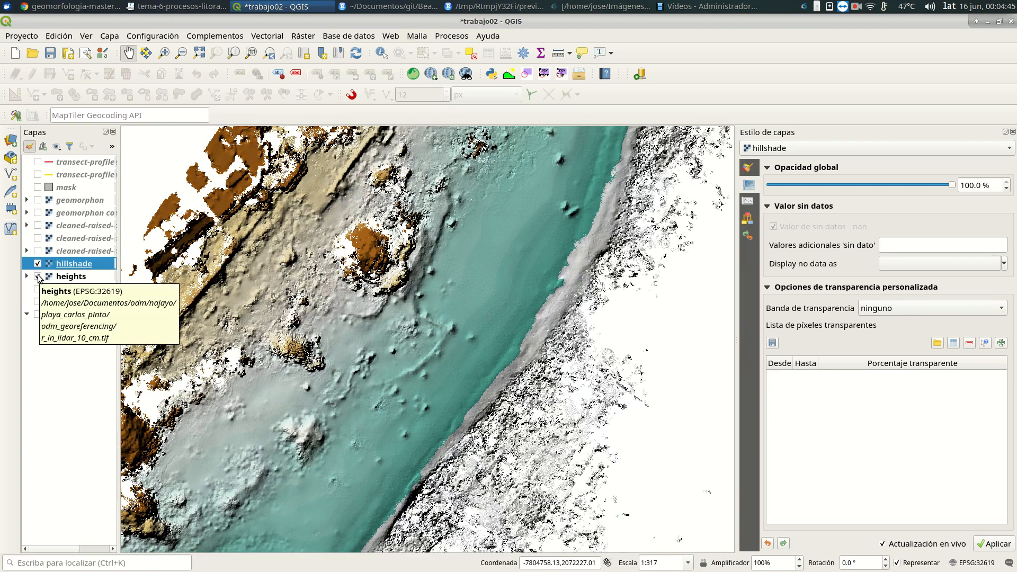
pyautogui.click(38, 276)
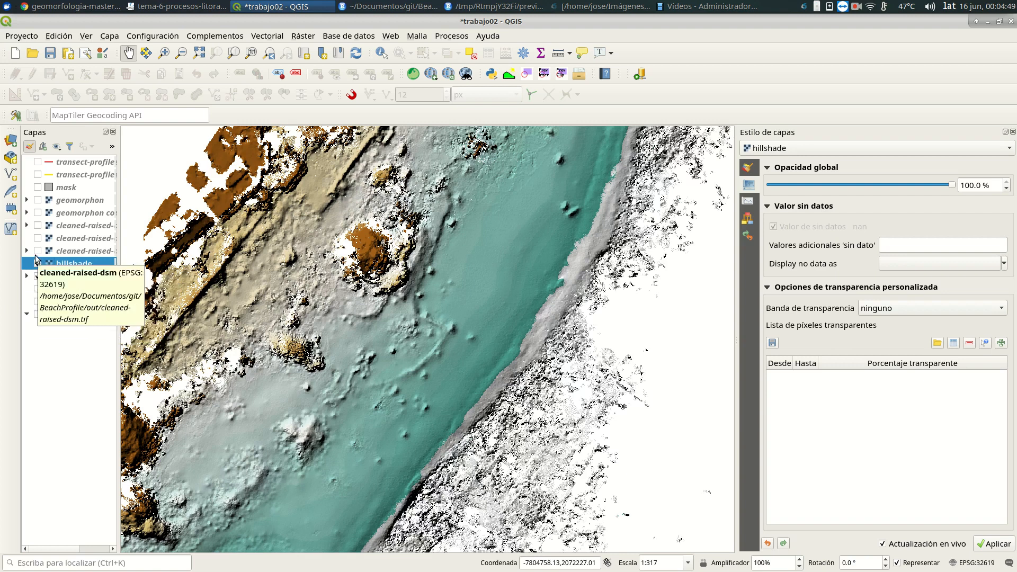
pyautogui.click(38, 187)
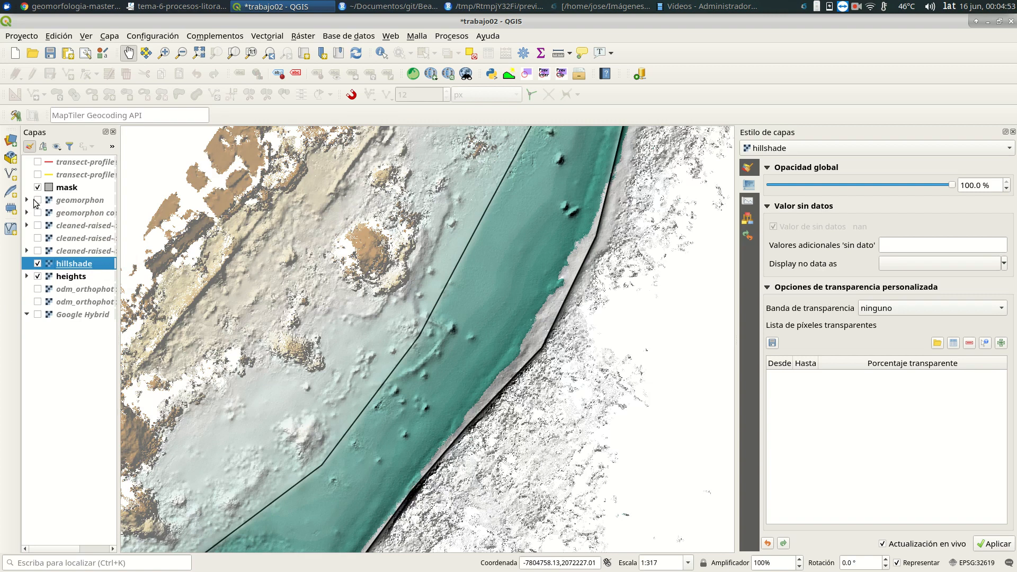
pyautogui.click(38, 187)
# Replace the hillshade and heights with the cleaned-raised-dsm layer and check its extent against the mask polygon.
pyautogui.click(38, 263)
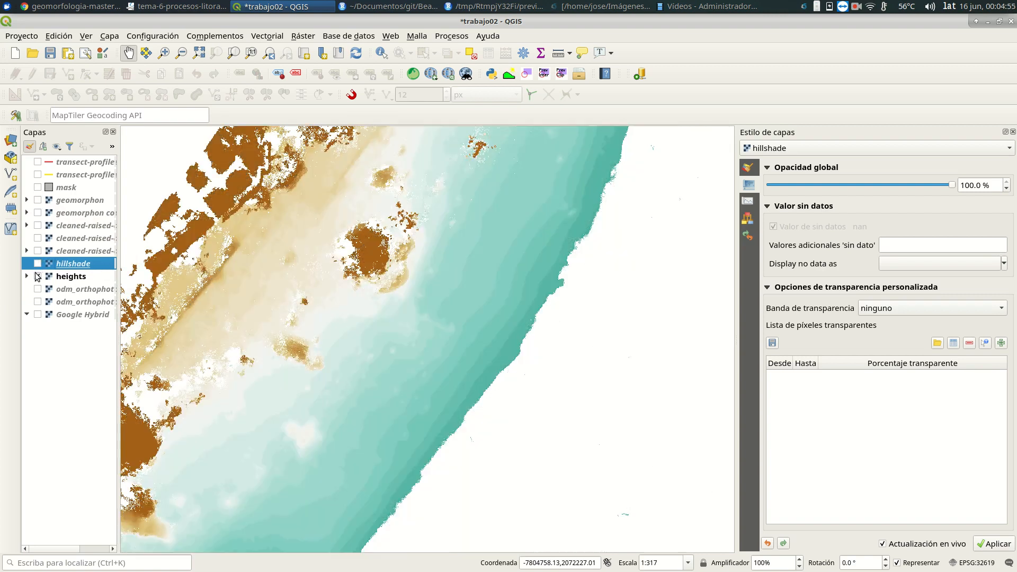
pyautogui.click(38, 276)
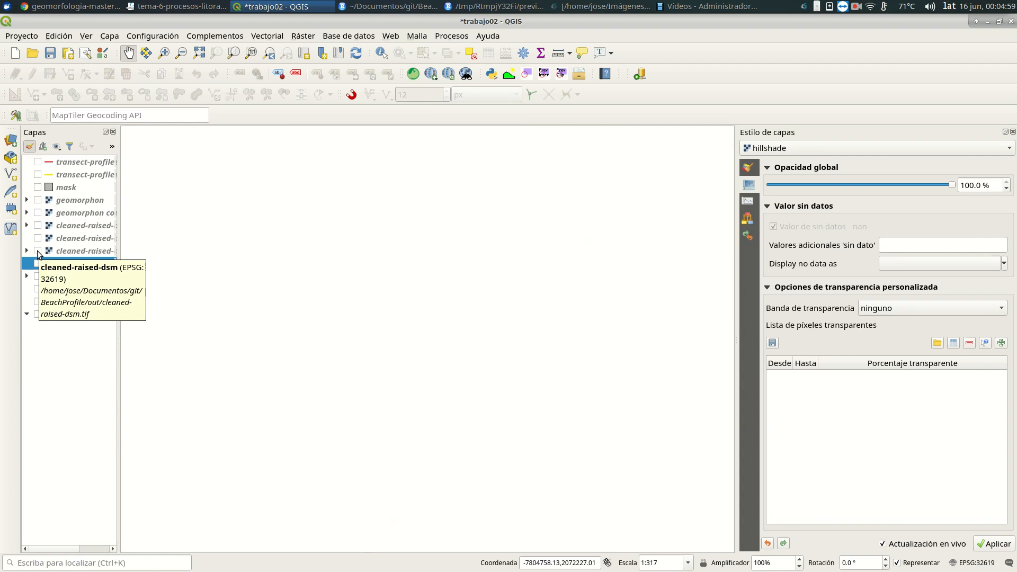
pyautogui.click(37, 251)
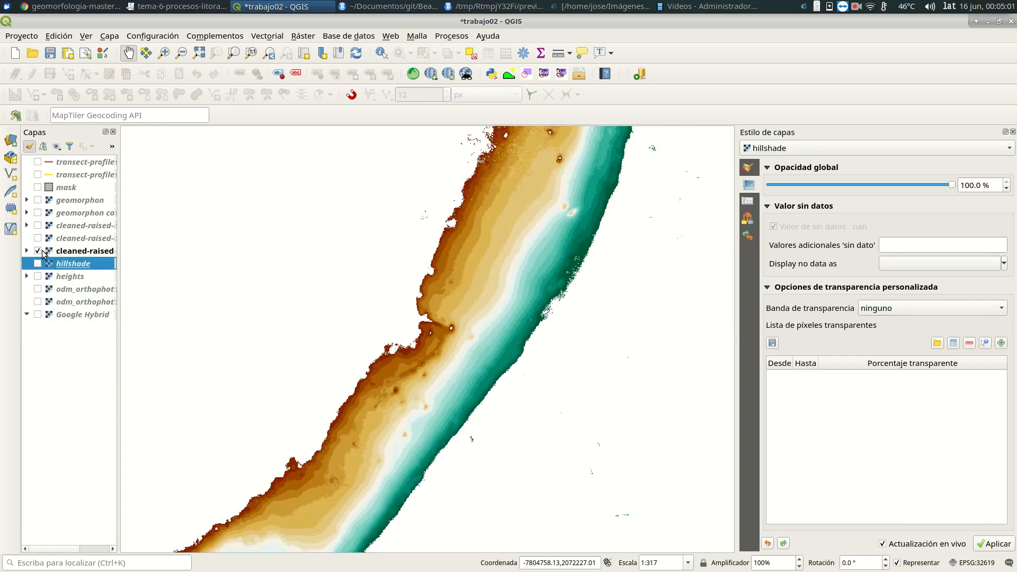
pyautogui.moveTo(560, 237); pyautogui.dragTo(498, 355)
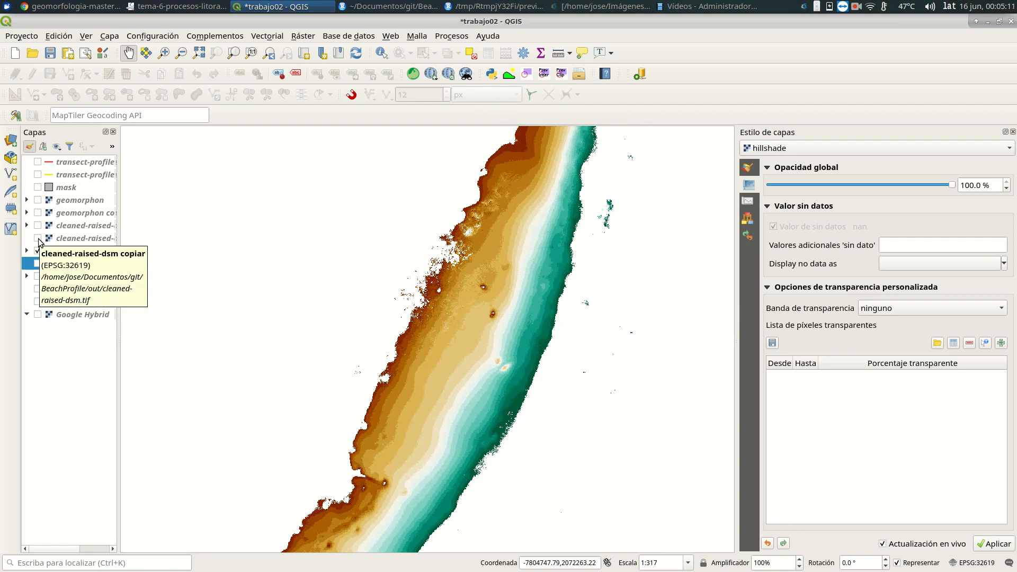
pyautogui.click(37, 187)
pyautogui.click(38, 188)
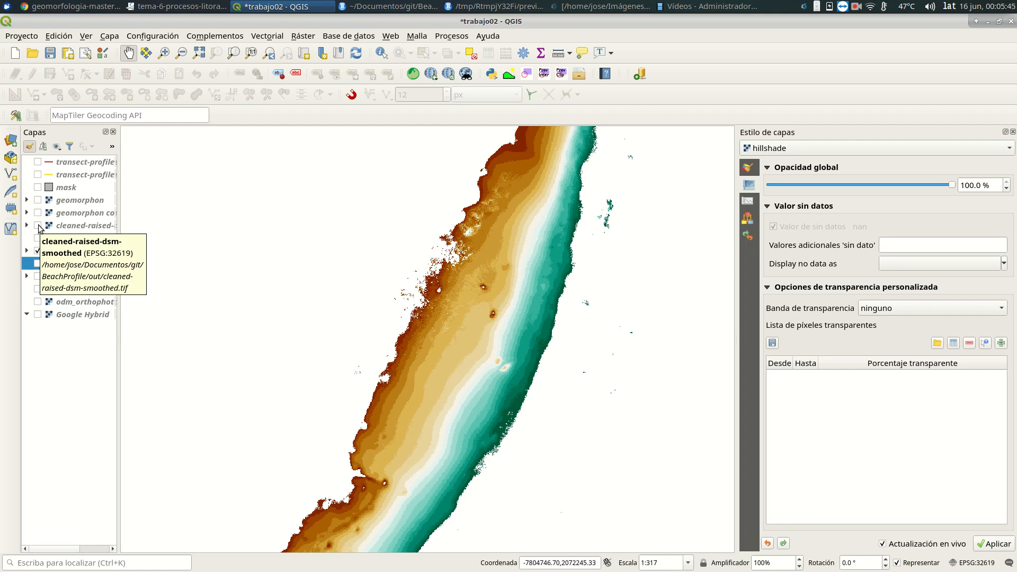
# Display the cleaned-raised-dsm-smoothed layer in place of cleaned-raised-dsm and select it.
pyautogui.click(37, 226)
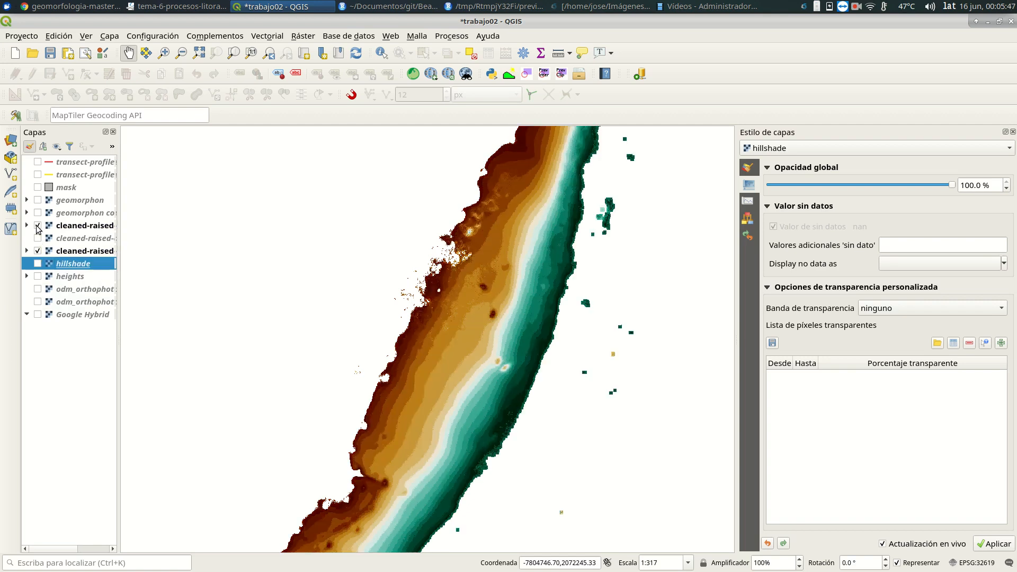
pyautogui.click(37, 250)
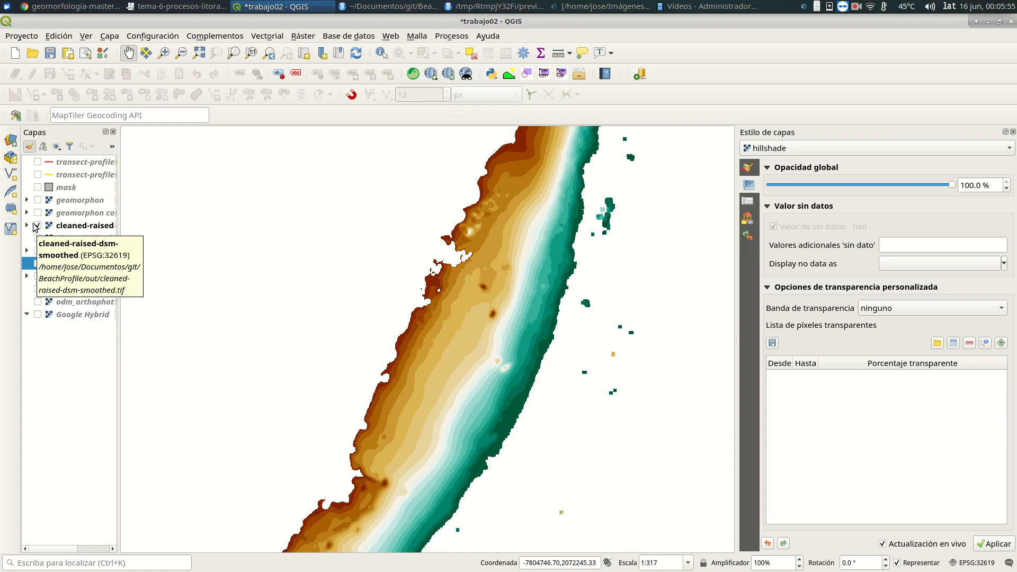
pyautogui.click(70, 227)
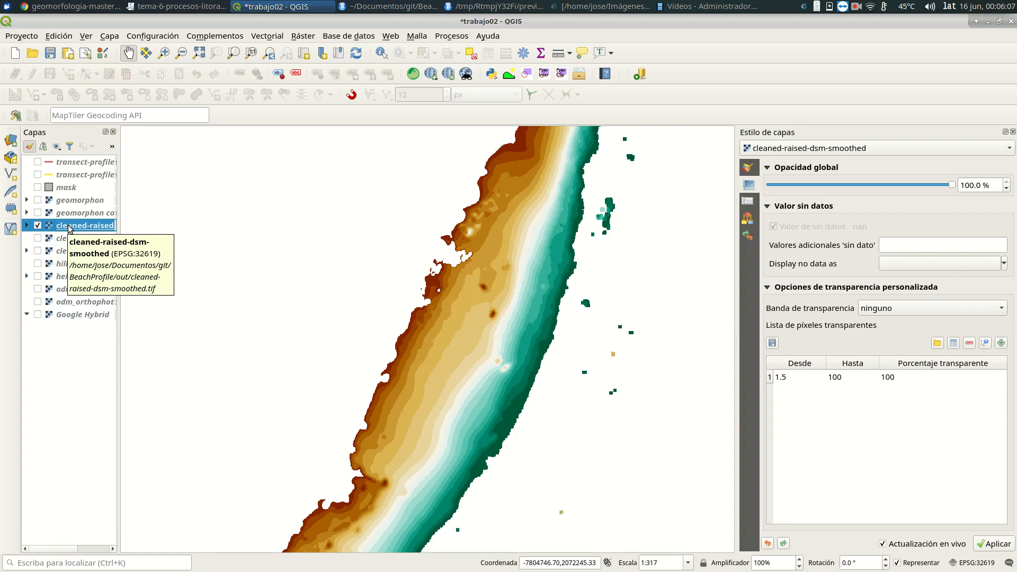
# Review the recently used processing tools, including r.neighbors, and return to the layer styling.
pyautogui.click(460, 37)
pyautogui.click(469, 52)
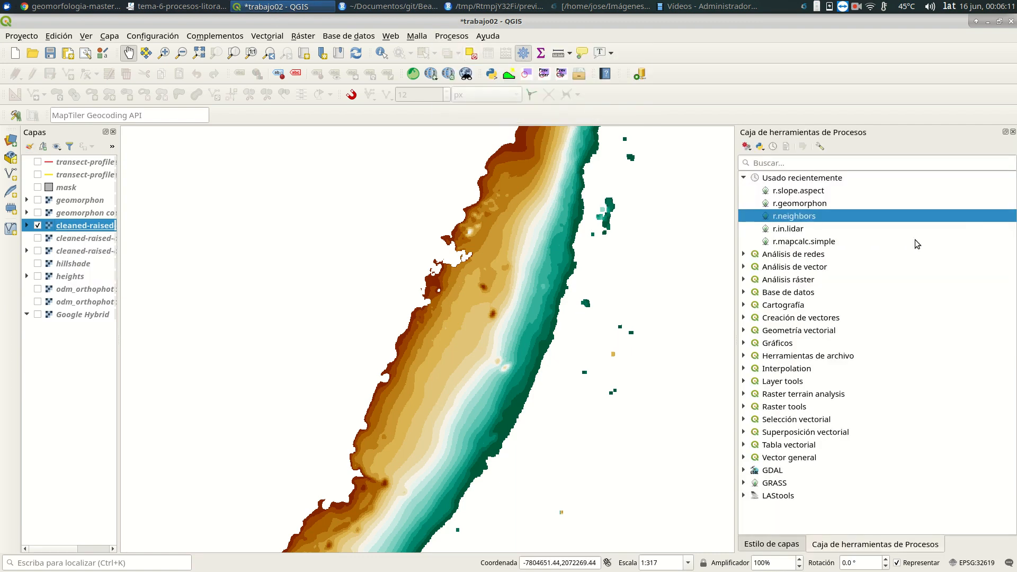
pyautogui.click(1013, 132)
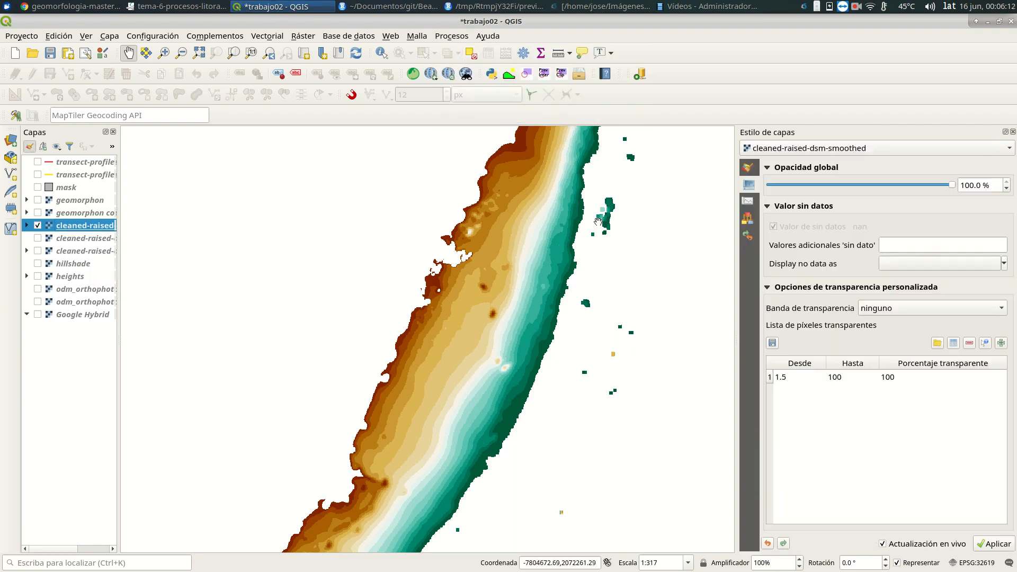
# Hide the smoothed DSM and display the cleaned-raised-dsm copiar relief shading over the cleaned-raised-dsm layer.
pyautogui.click(37, 226)
pyautogui.click(39, 242)
pyautogui.click(38, 240)
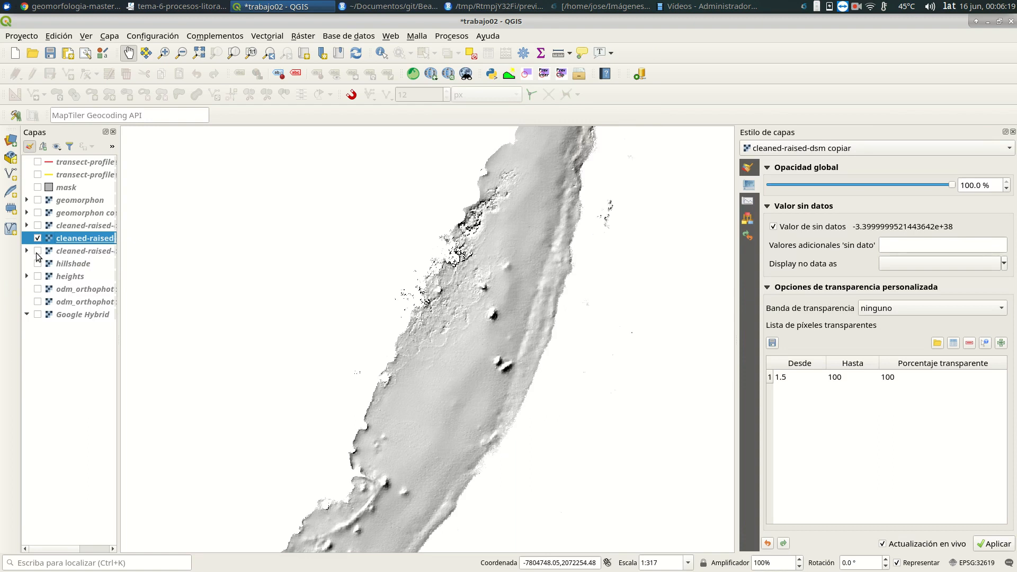
pyautogui.click(38, 252)
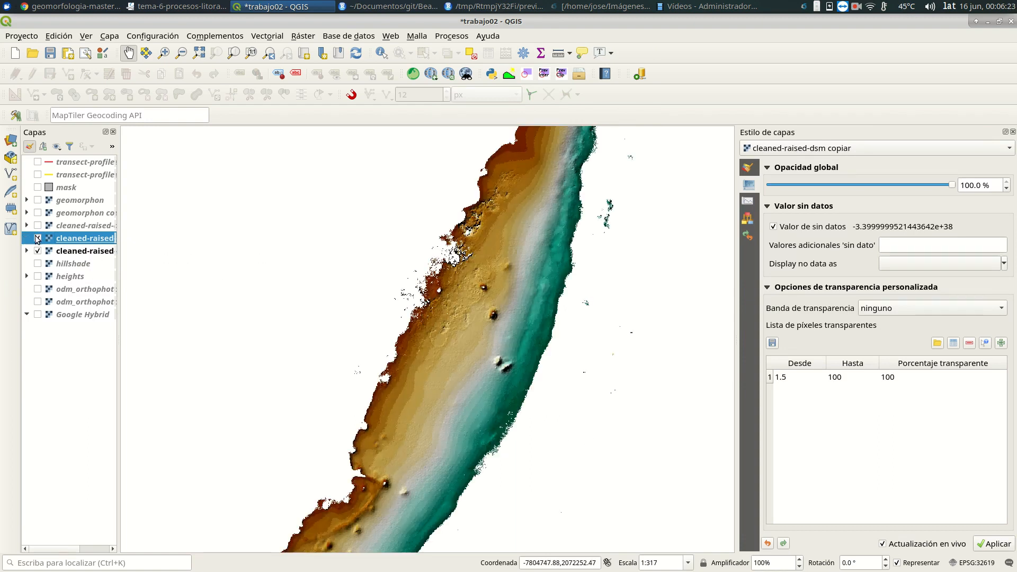
# Show the upper odm_orthophoto layer beneath the relief shading and hide the coloured cleaned-raised-dsm layer.
pyautogui.click(38, 238)
pyautogui.click(38, 289)
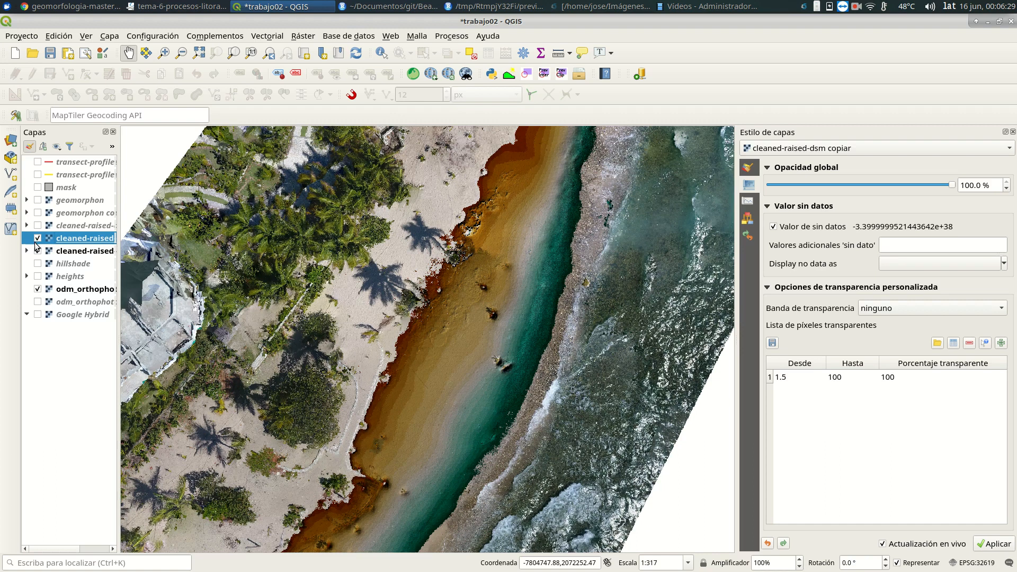
pyautogui.click(37, 251)
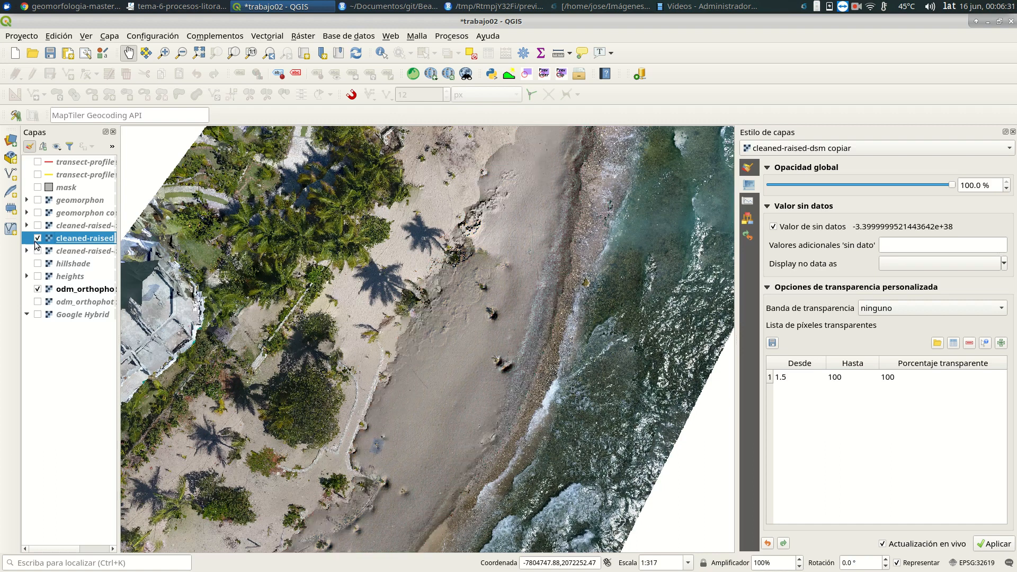
# Compare the orthophoto with and without the cleaned-raised-dsm copiar shading along the beach, leaving the shading hidden.
pyautogui.click(37, 238)
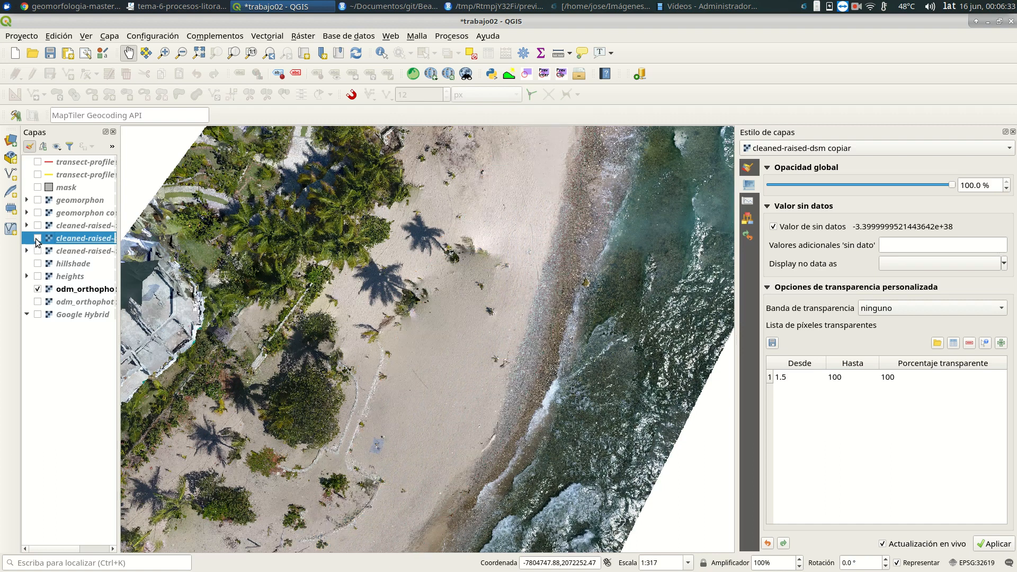
pyautogui.click(38, 239)
pyautogui.click(38, 239)
pyautogui.click(38, 238)
pyautogui.click(37, 238)
pyautogui.click(38, 238)
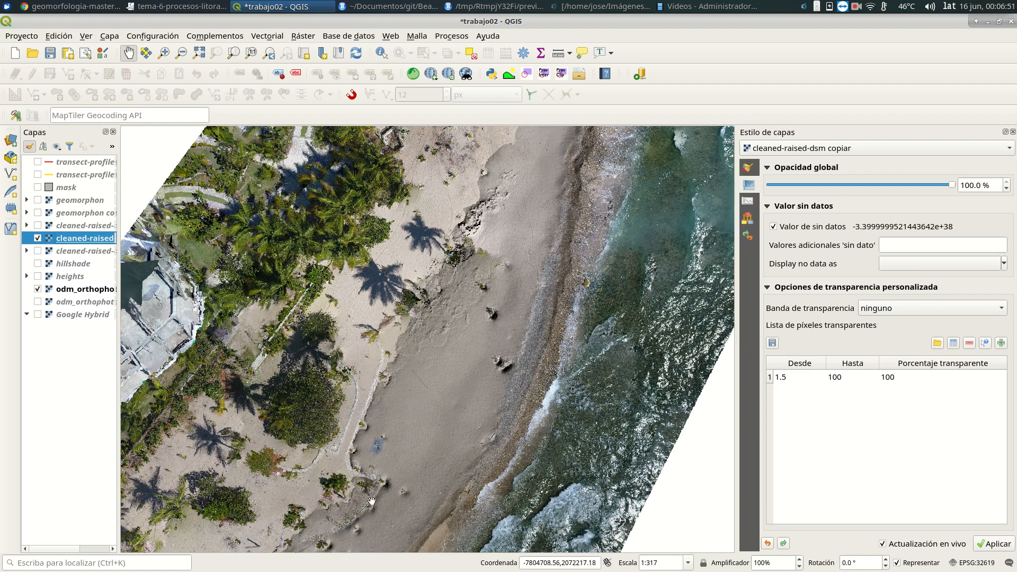
pyautogui.moveTo(531, 267); pyautogui.dragTo(500, 332)
pyautogui.moveTo(371, 307); pyautogui.dragTo(355, 337)
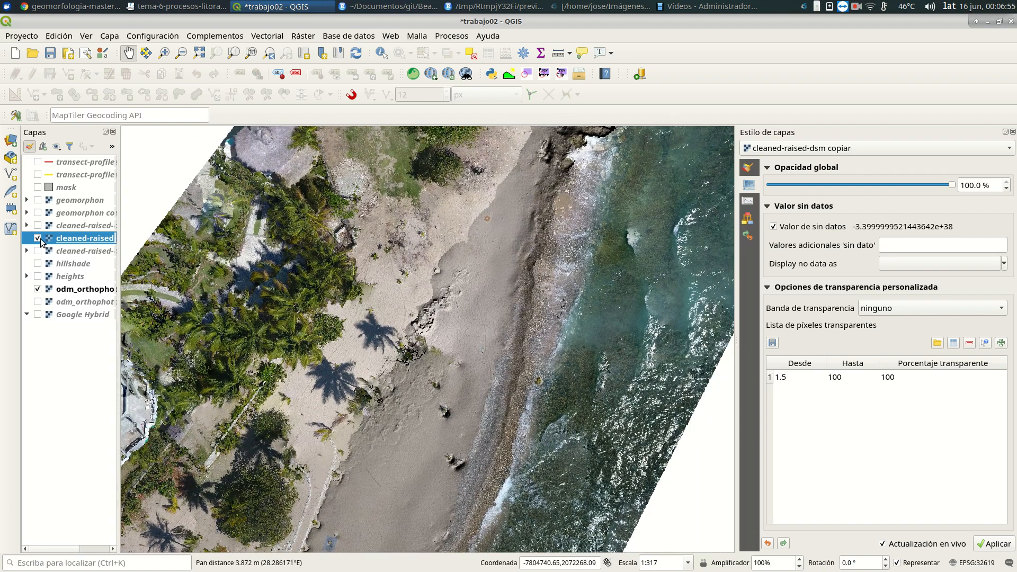
pyautogui.click(38, 238)
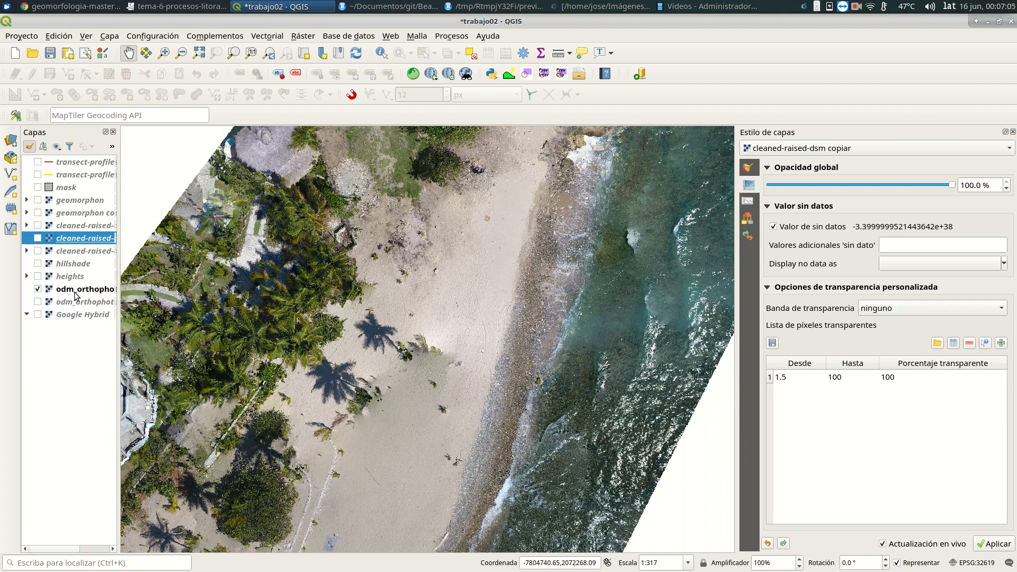
# Preview the yellow and red transect-profile layers in turn over the orthophoto at the beach's northern end.
pyautogui.moveTo(530, 237); pyautogui.dragTo(515, 251)
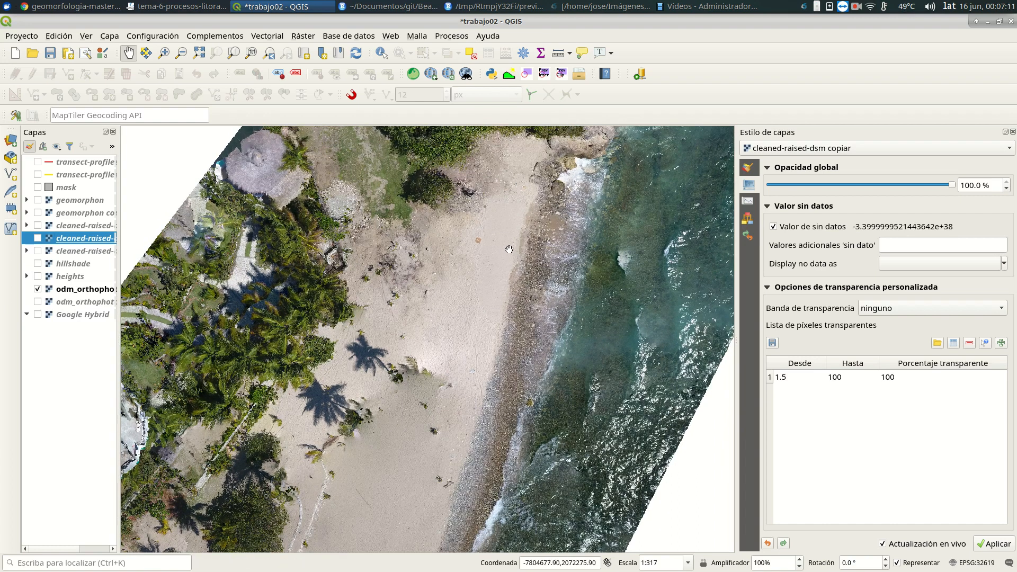
pyautogui.moveTo(508, 249); pyautogui.dragTo(480, 306)
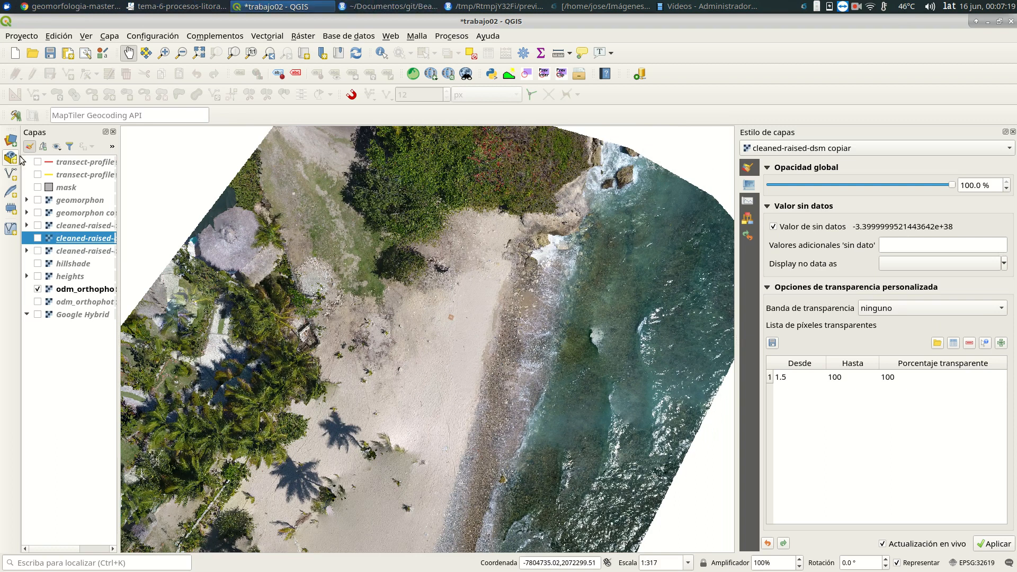
pyautogui.click(38, 175)
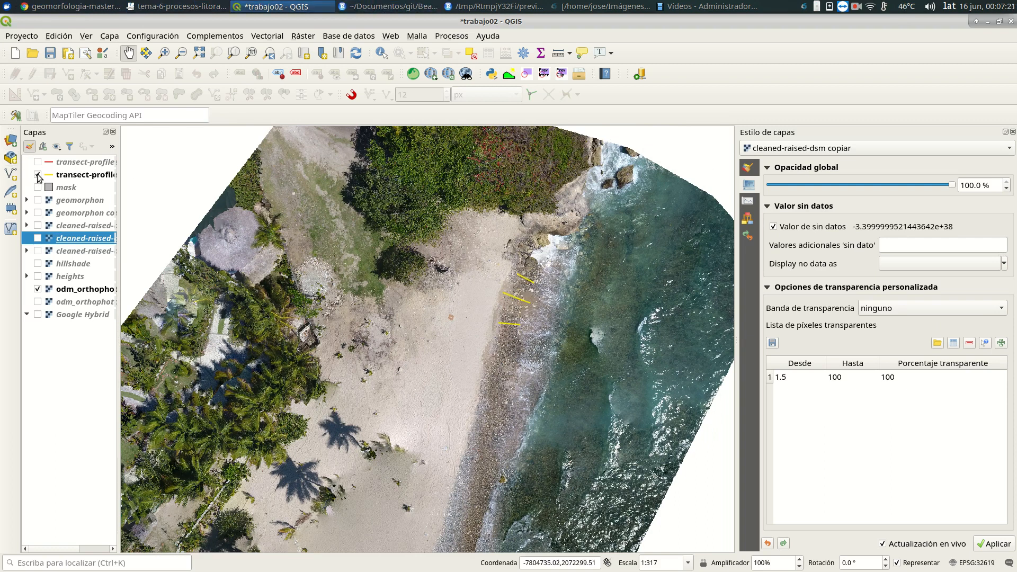
pyautogui.click(38, 174)
pyautogui.click(37, 162)
pyautogui.click(37, 162)
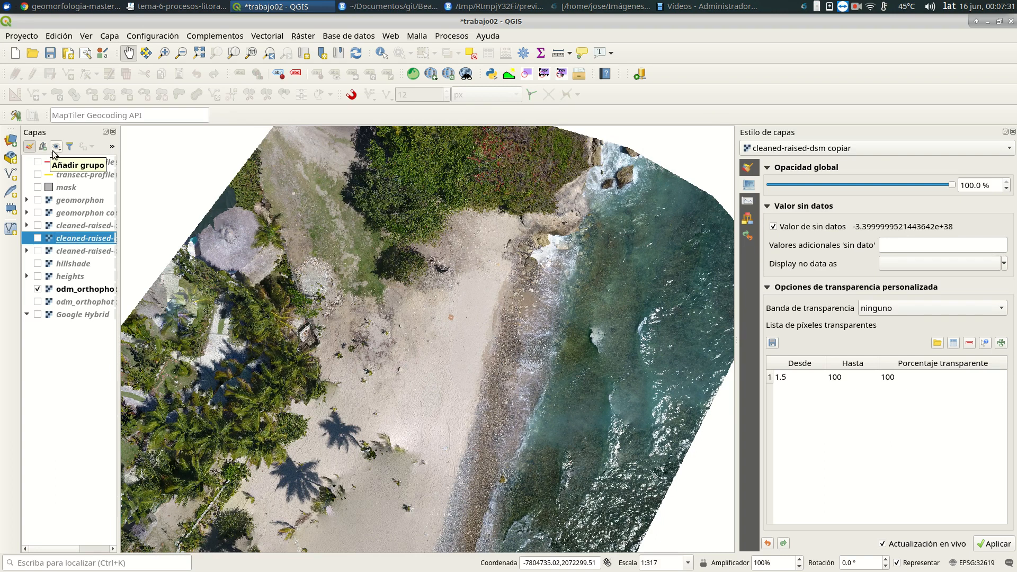
# Switch to the browser and view the Profile tool plugin page and the coastal zone diagram in the "litoral linea de costa" results.
pyautogui.click(99, 6)
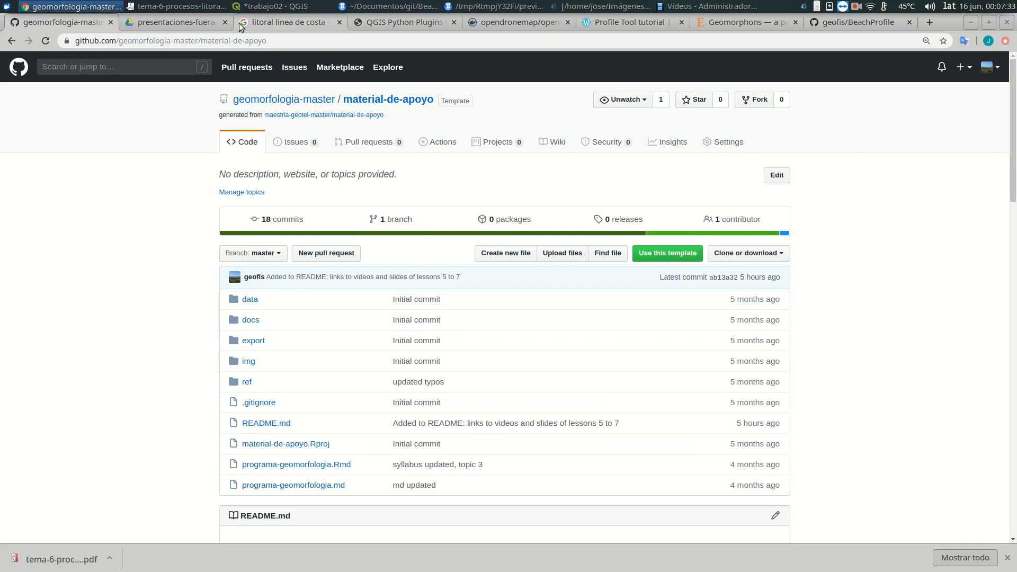
pyautogui.click(265, 22)
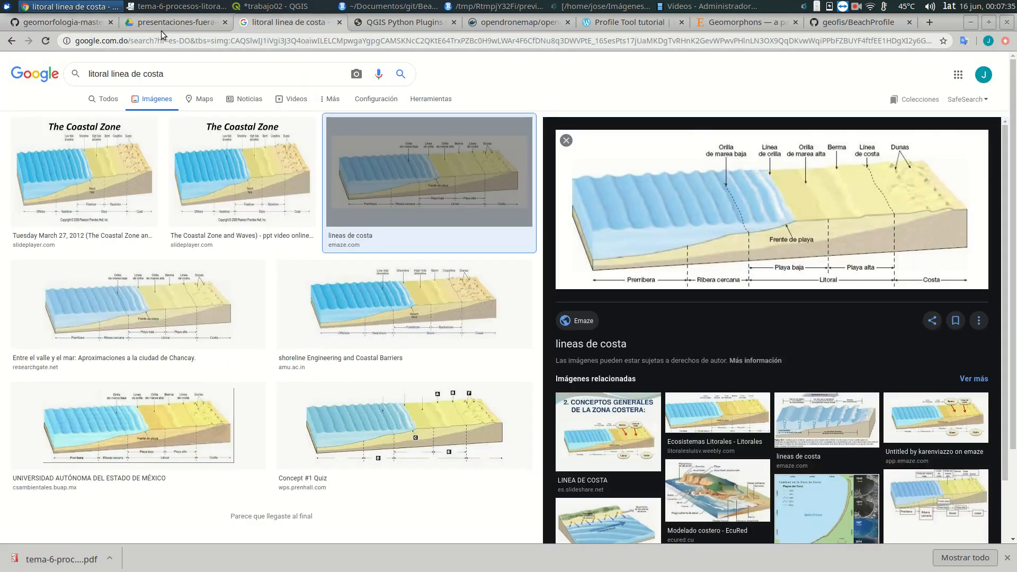
pyautogui.click(174, 22)
pyautogui.click(398, 21)
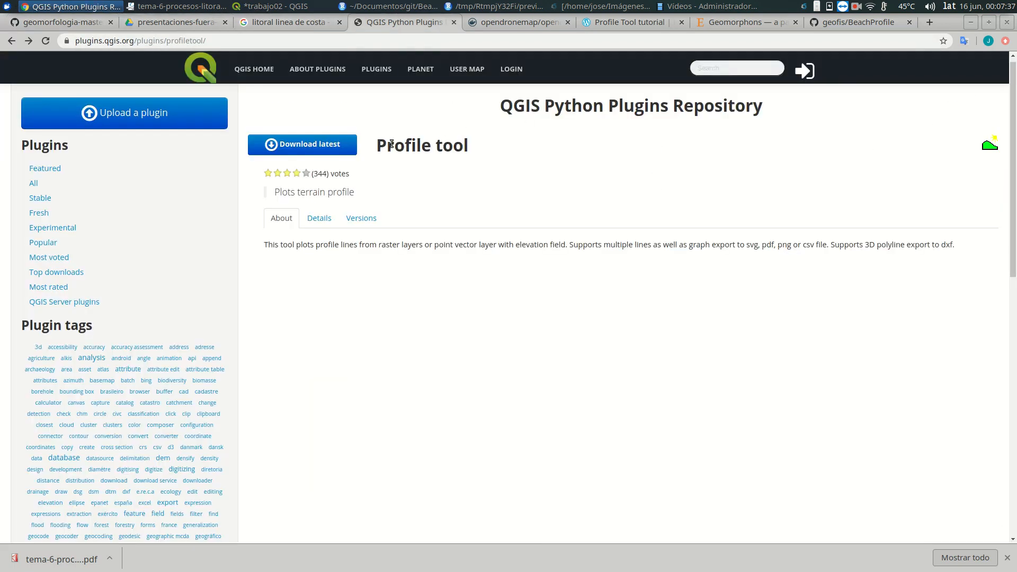
pyautogui.click(260, 23)
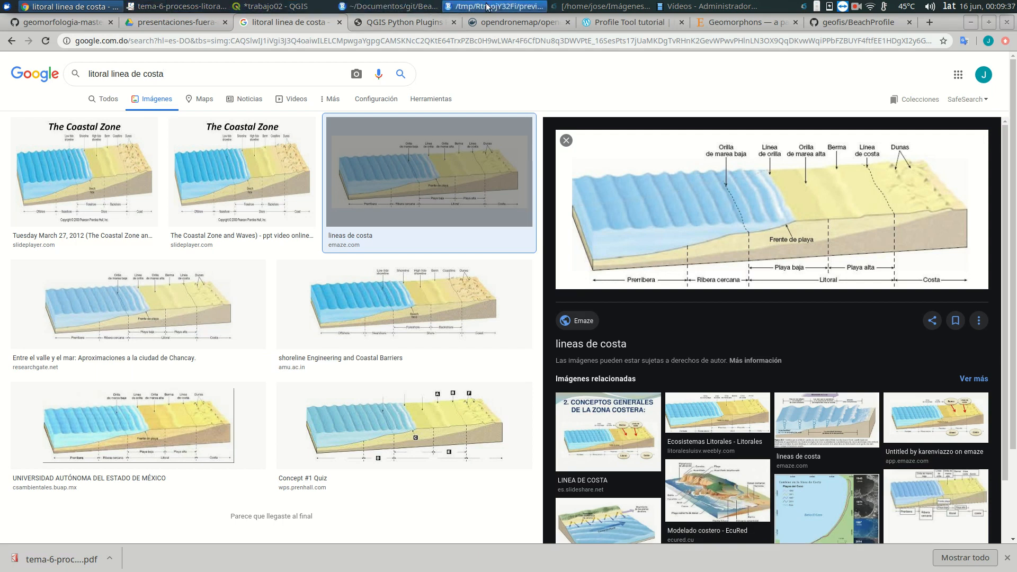
# Switch to the BeachProfile project in RStudio and bring up the rendered preview of its README.
pyautogui.click(339, 6)
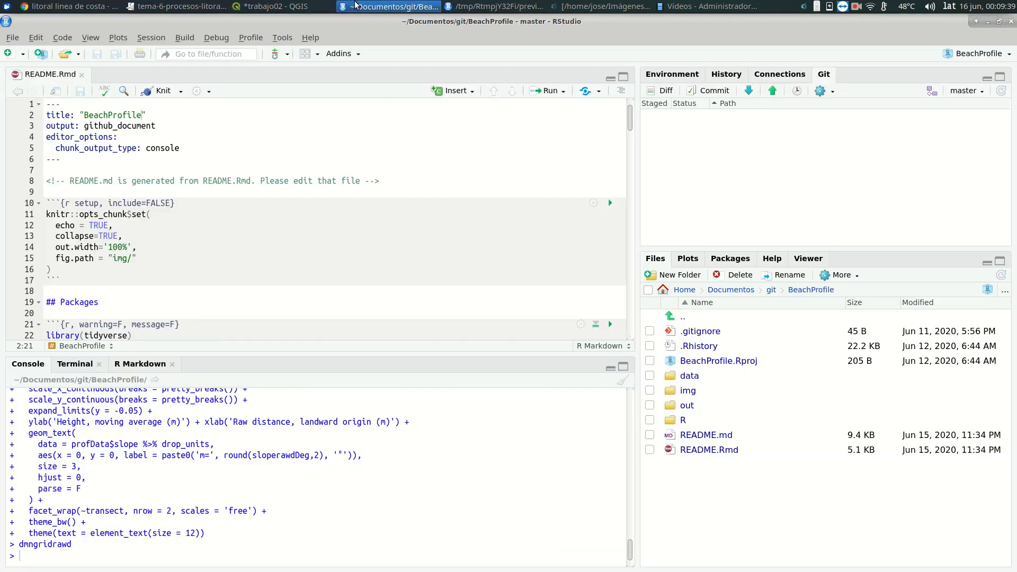
pyautogui.click(455, 7)
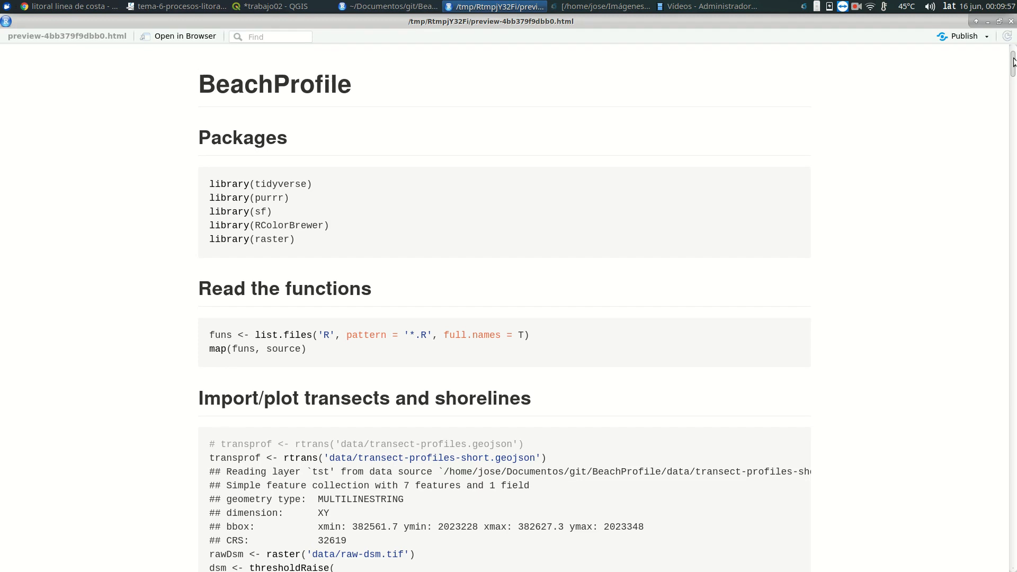
# Examine the README's beach-profile slope plots, comparing raw-distance profiles with those extended to zero and the equal-scale version with 2x vertical exaggeration.
pyautogui.moveTo(1013, 61); pyautogui.dragTo(1012, 269)
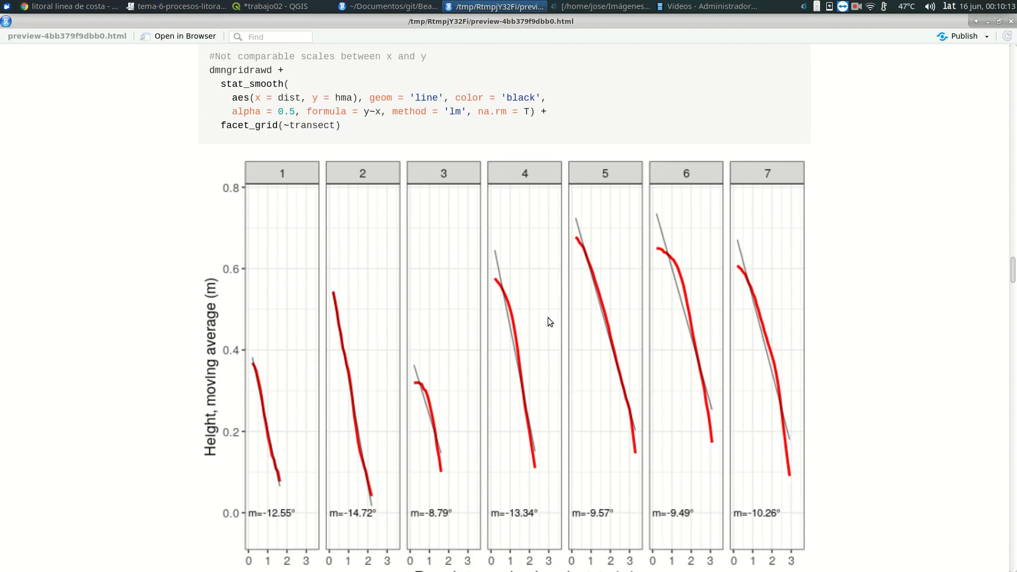
pyautogui.moveTo(1013, 275); pyautogui.dragTo(1013, 382)
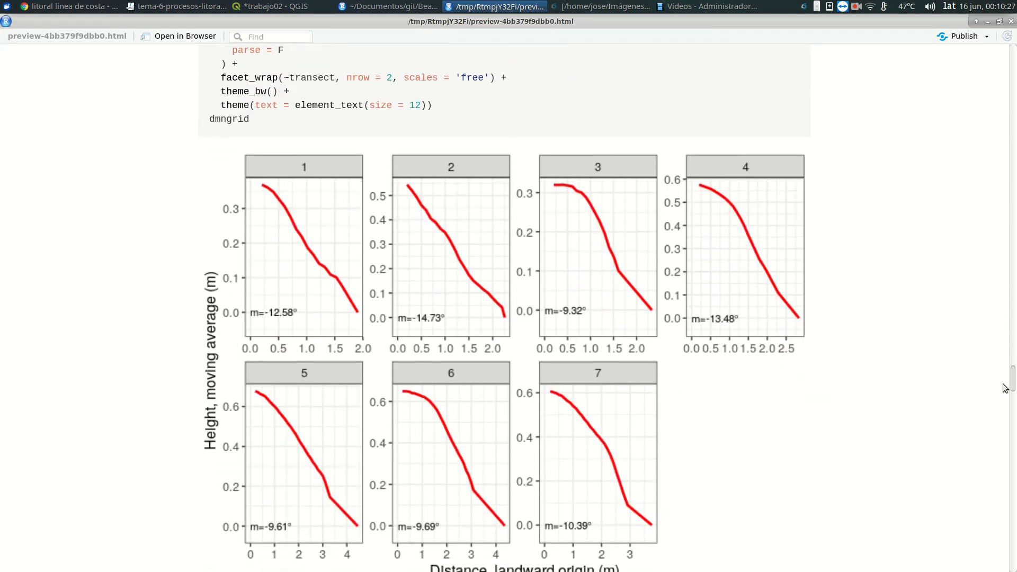
pyautogui.moveTo(1013, 385); pyautogui.dragTo(1013, 391)
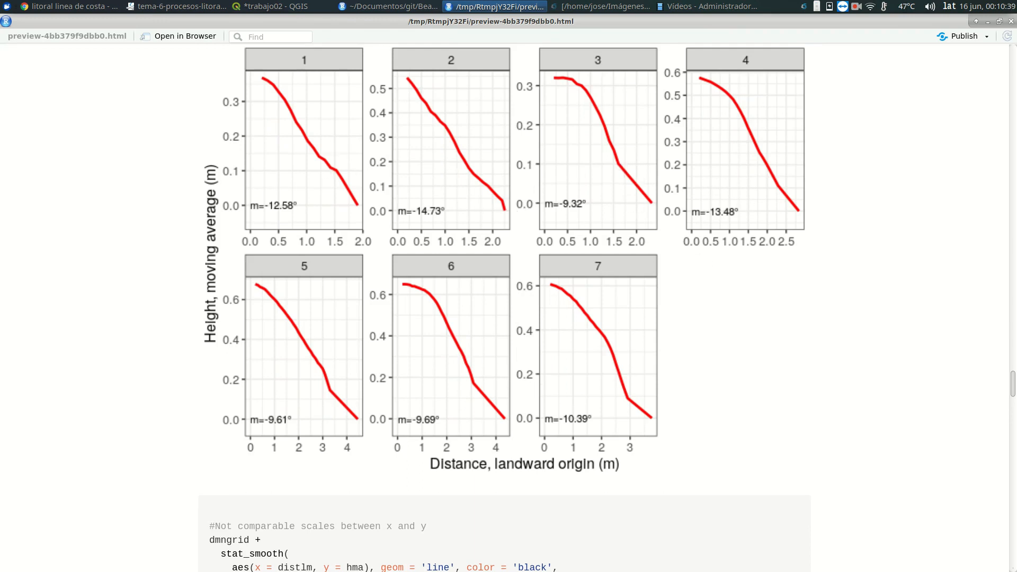
pyautogui.moveTo(1013, 379); pyautogui.dragTo(1014, 329)
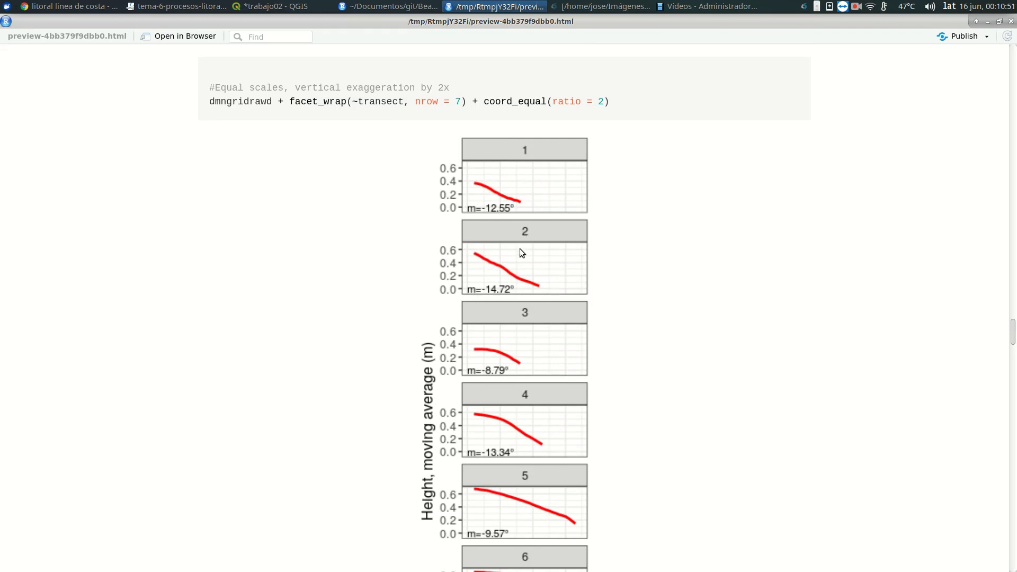
pyautogui.scroll(-15, 544, 289)
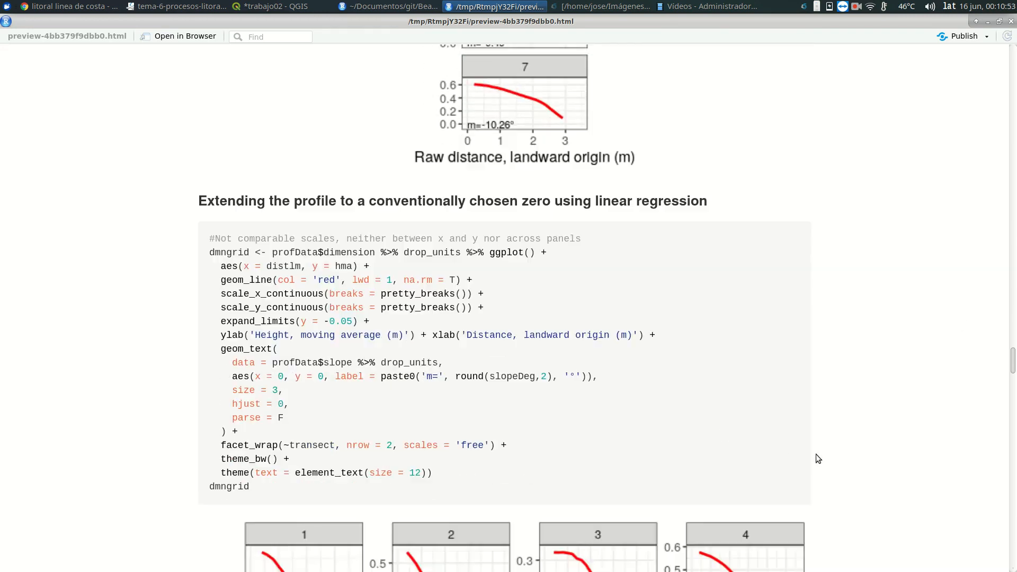
# Examine the dimensionless profile concavity index plots for the extended and raw distances, and return to the report's beginning.
pyautogui.moveTo(1012, 368); pyautogui.dragTo(1009, 497)
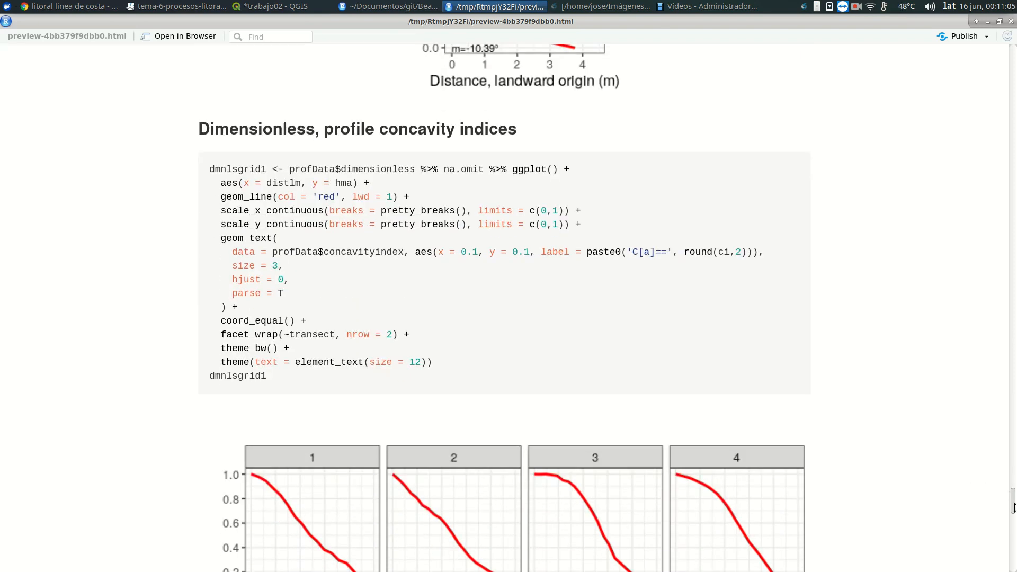
pyautogui.scroll(-4, 1013, 506)
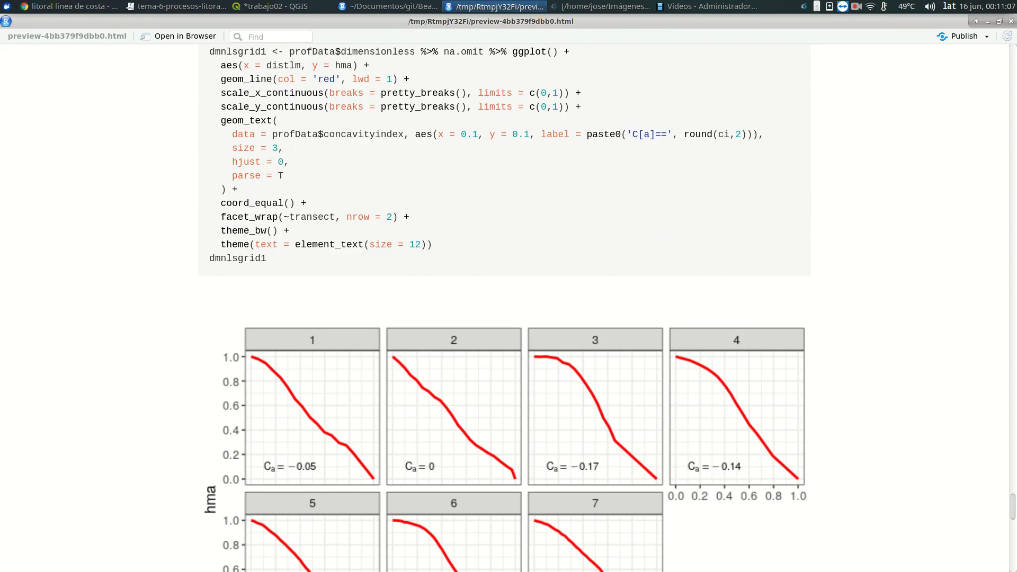
pyautogui.scroll(-9, 1006, 527)
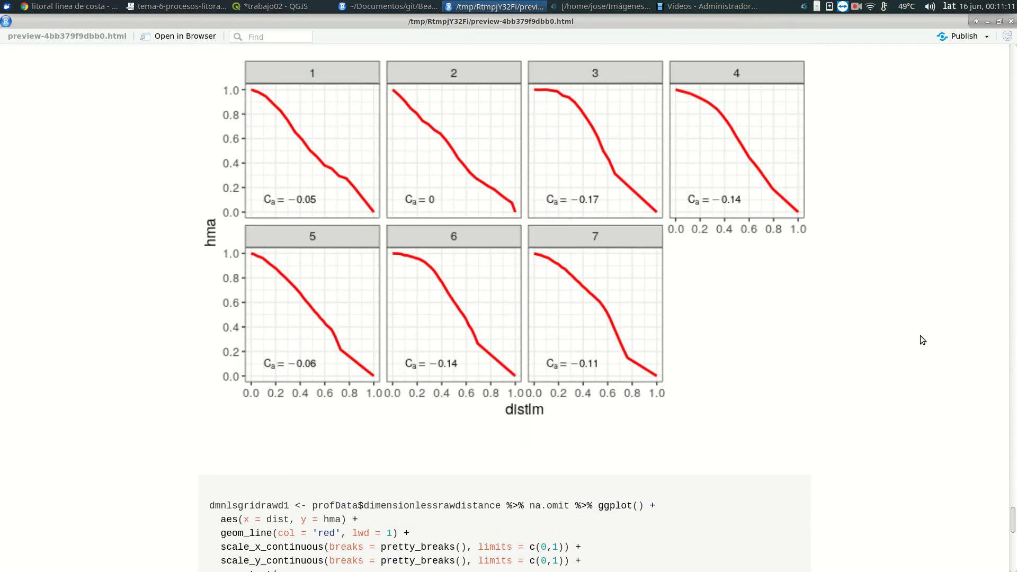
pyautogui.moveTo(1013, 526); pyautogui.dragTo(1013, 529)
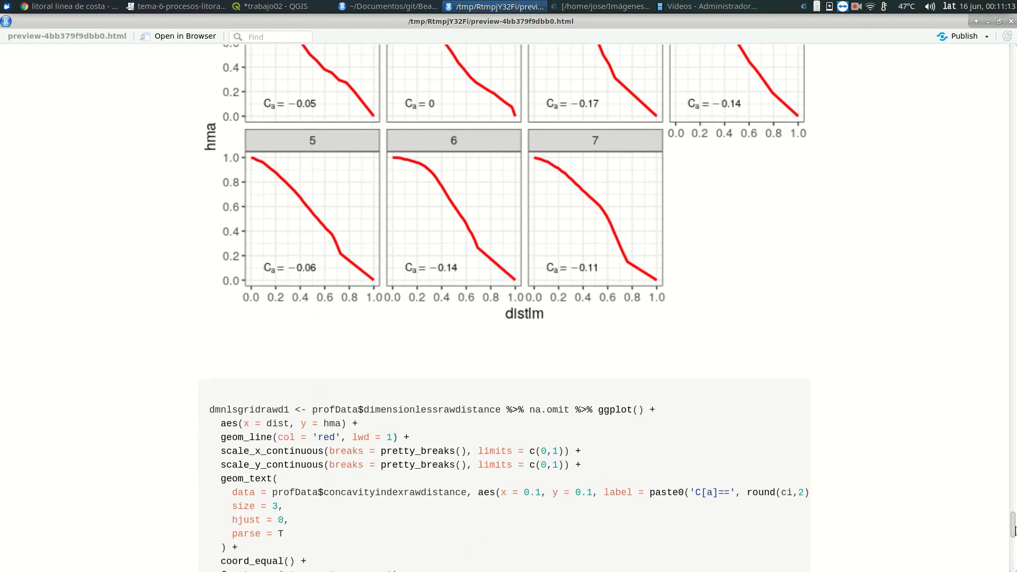
pyautogui.press('Up')
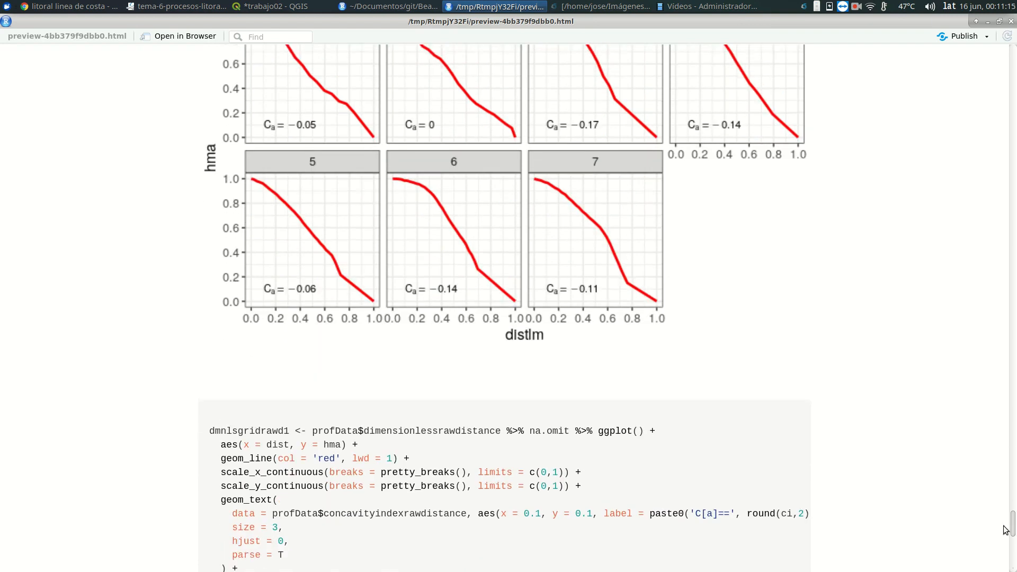
pyautogui.moveTo(1012, 526); pyautogui.dragTo(1013, 551)
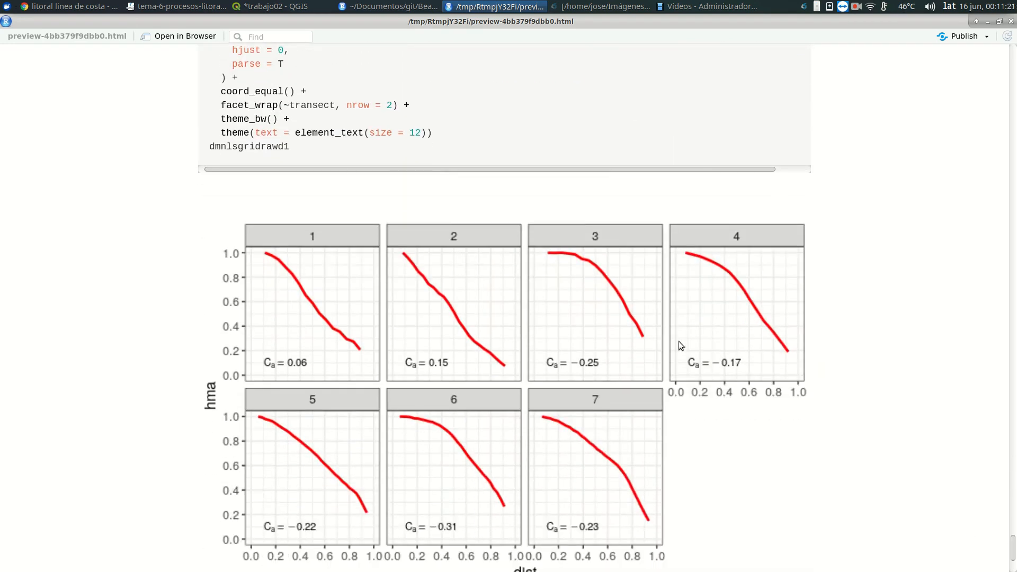
pyautogui.moveTo(1014, 547); pyautogui.dragTo(1012, 63)
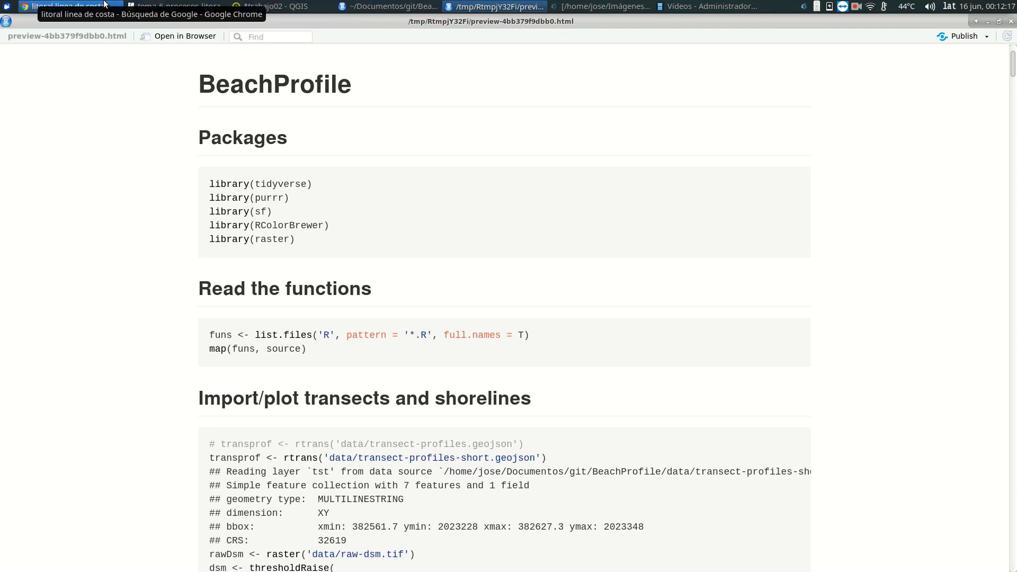
# Switch to the browser and look over the geofis/BeachProfile GitHub repository, including its address, file list and README heading.
pyautogui.click(345, 5)
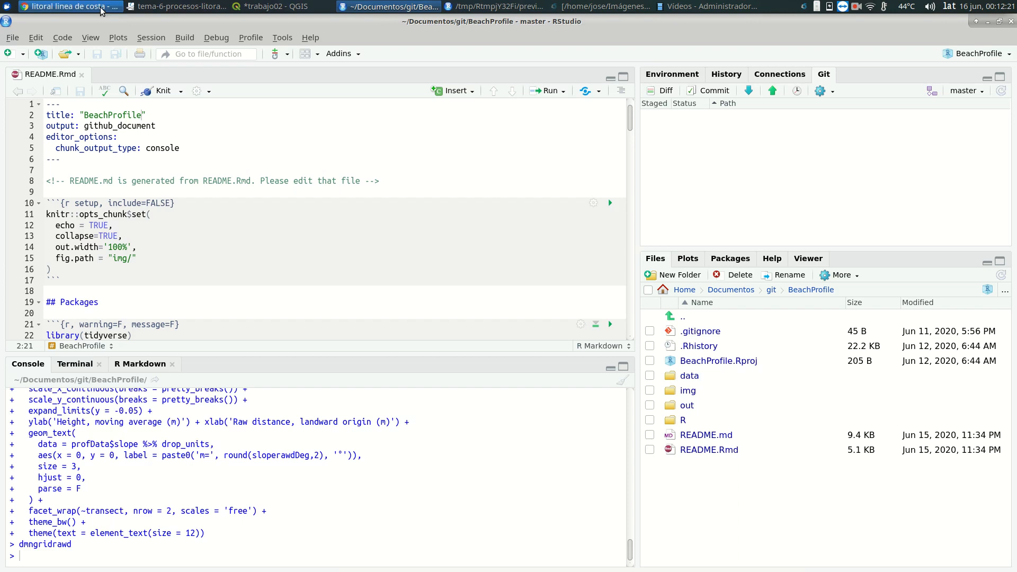
pyautogui.click(48, 7)
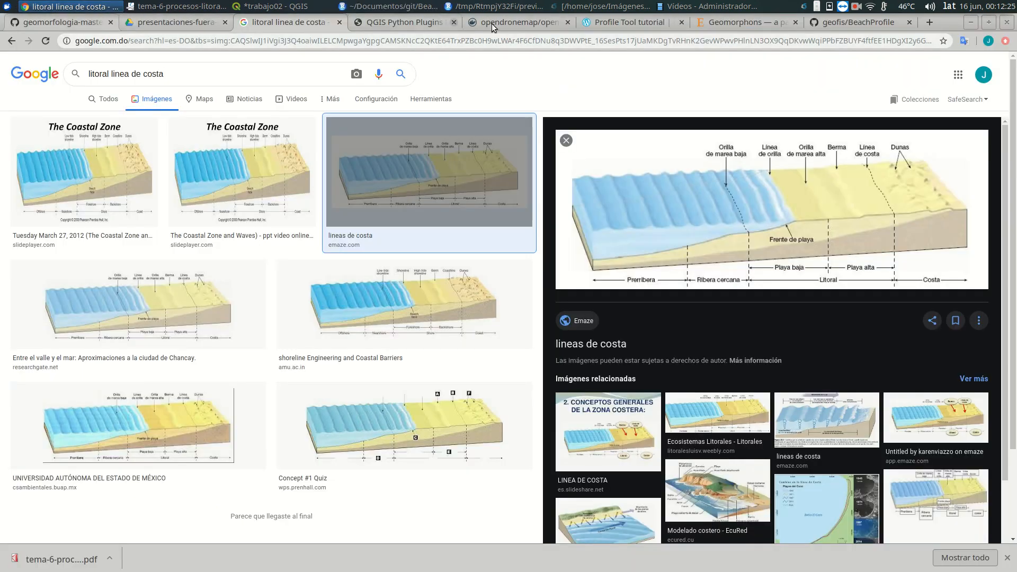
pyautogui.click(853, 21)
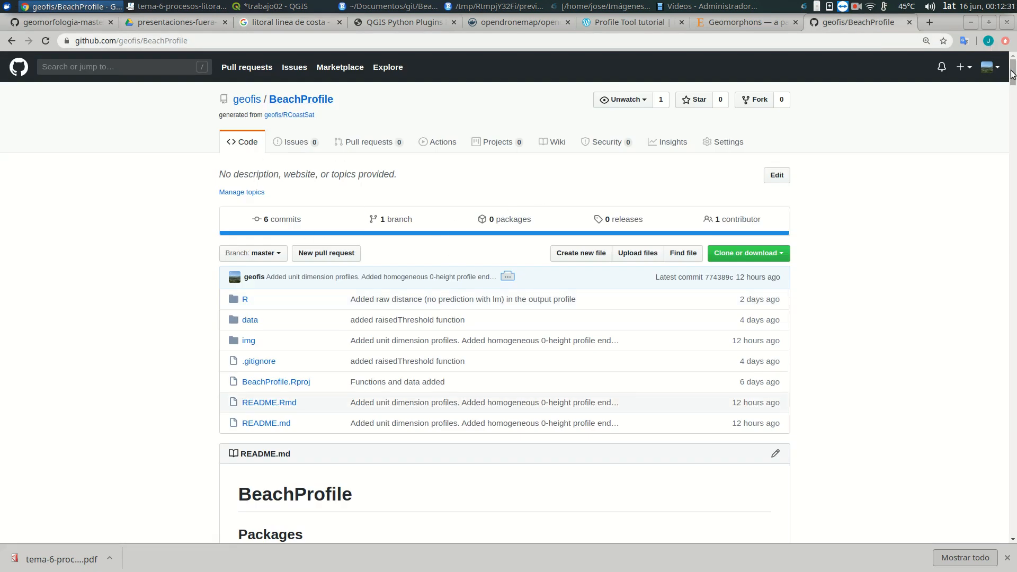
pyautogui.scroll(-6, 508, 297)
pyautogui.moveTo(1015, 91)
pyautogui.mouseDown()
pyautogui.moveTo(1015, 108)
pyautogui.moveTo(1015, 78)
pyautogui.mouseUp()
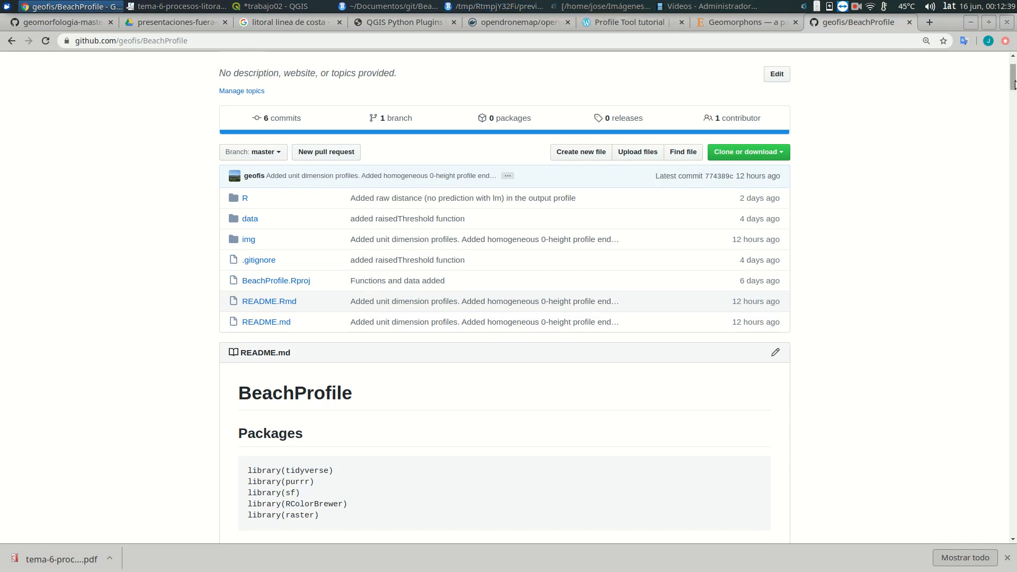
pyautogui.moveTo(1013, 84)
pyautogui.mouseDown()
pyautogui.moveTo(1012, 106)
pyautogui.moveTo(1013, 79)
pyautogui.mouseUp()
pyautogui.click(186, 45)
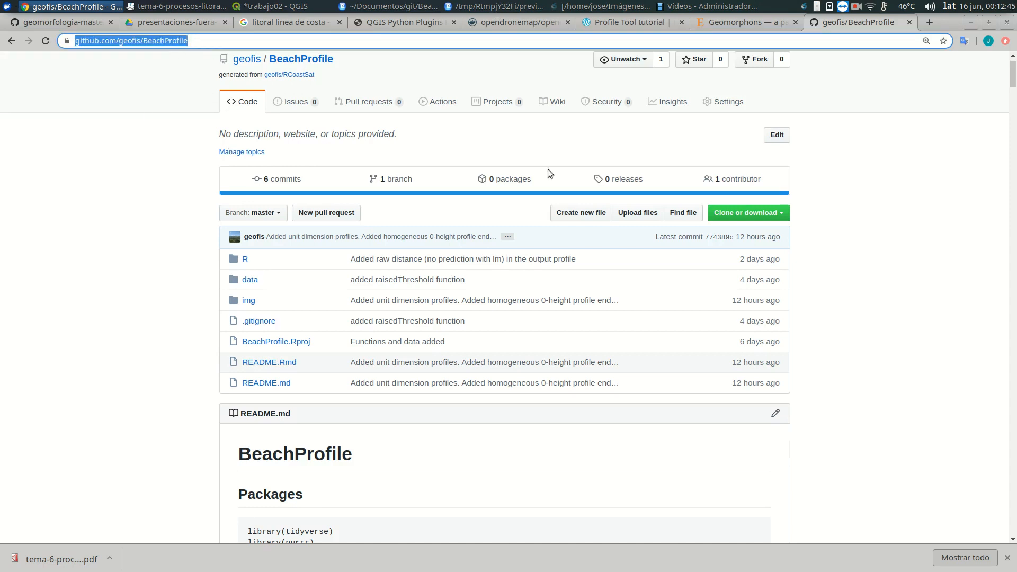
pyautogui.moveTo(1013, 88)
pyautogui.mouseDown()
pyautogui.moveTo(1012, 351)
pyautogui.moveTo(1012, 74)
pyautogui.mouseUp()
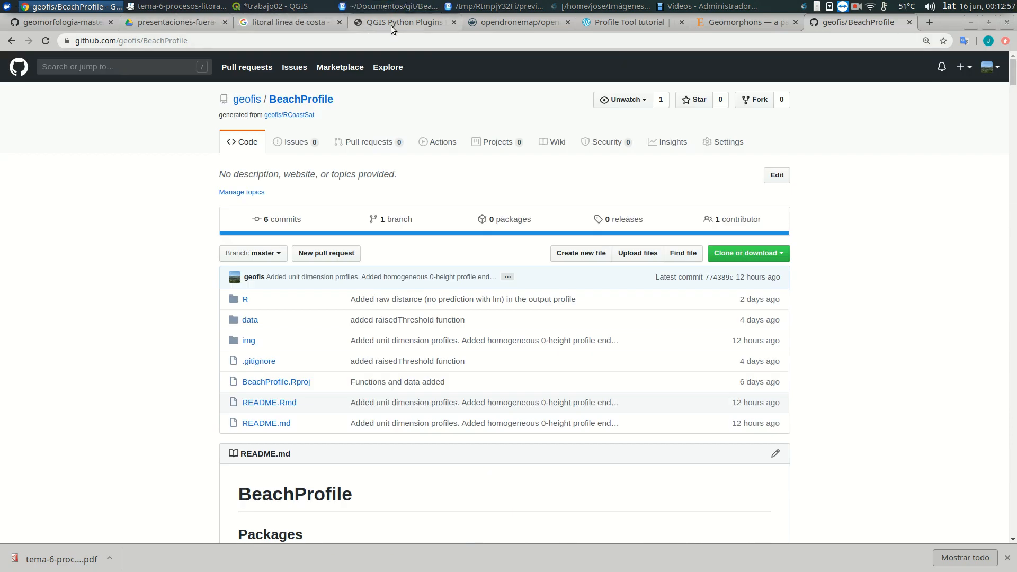
# Switch to the trabajo02 project in QGIS, show the yellow transect-profile layer and open the Profile Tool.
pyautogui.click(268, 6)
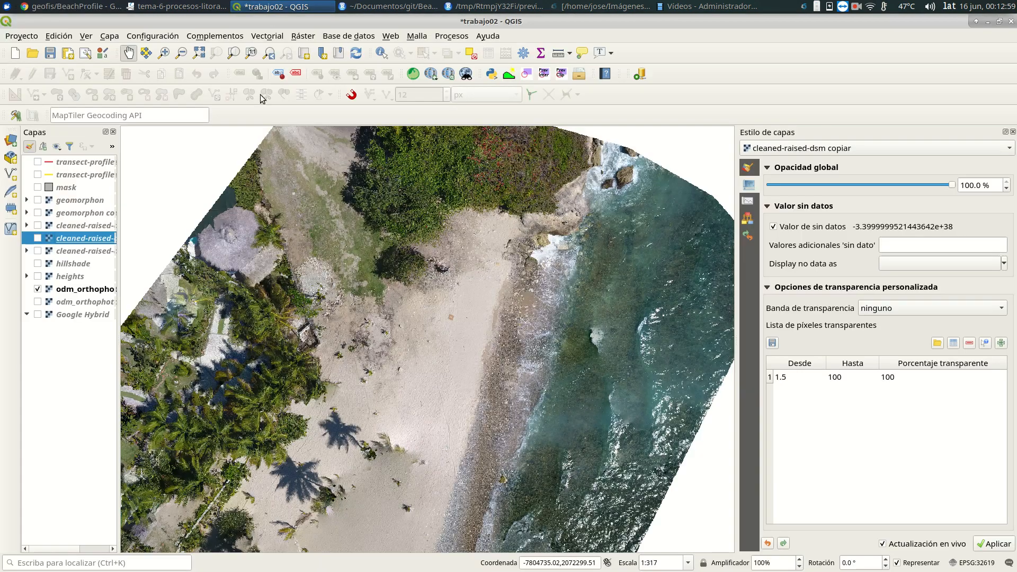
pyautogui.click(37, 175)
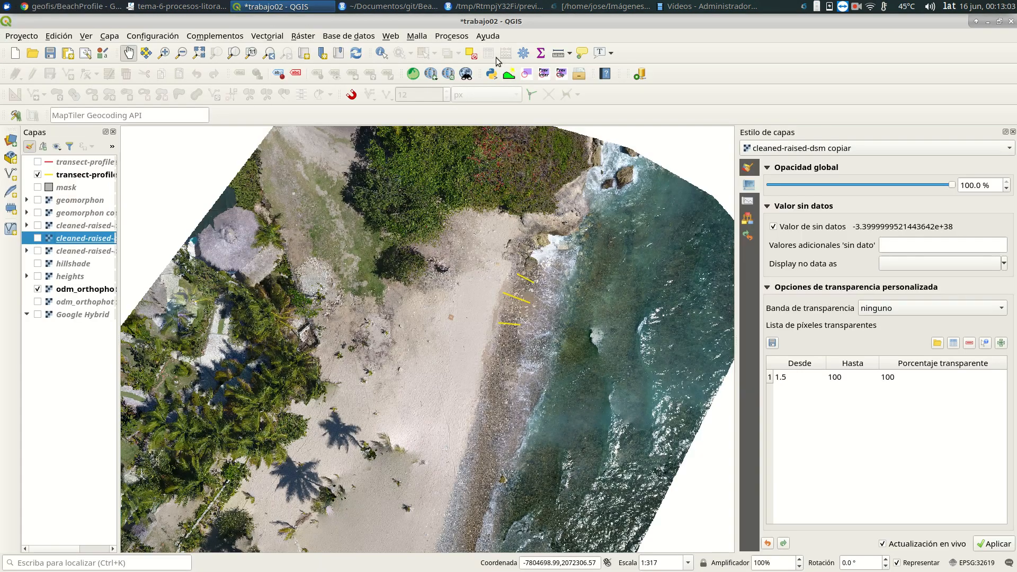
pyautogui.click(509, 74)
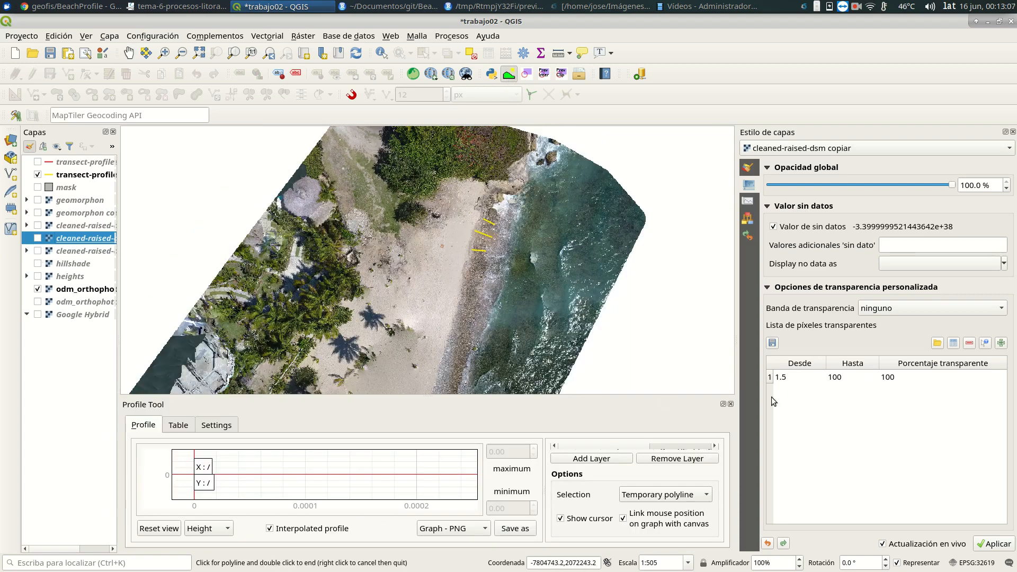
# Search the plugin manager for "prof", view the Profile tool plugin's details, and close the manager.
pyautogui.click(216, 37)
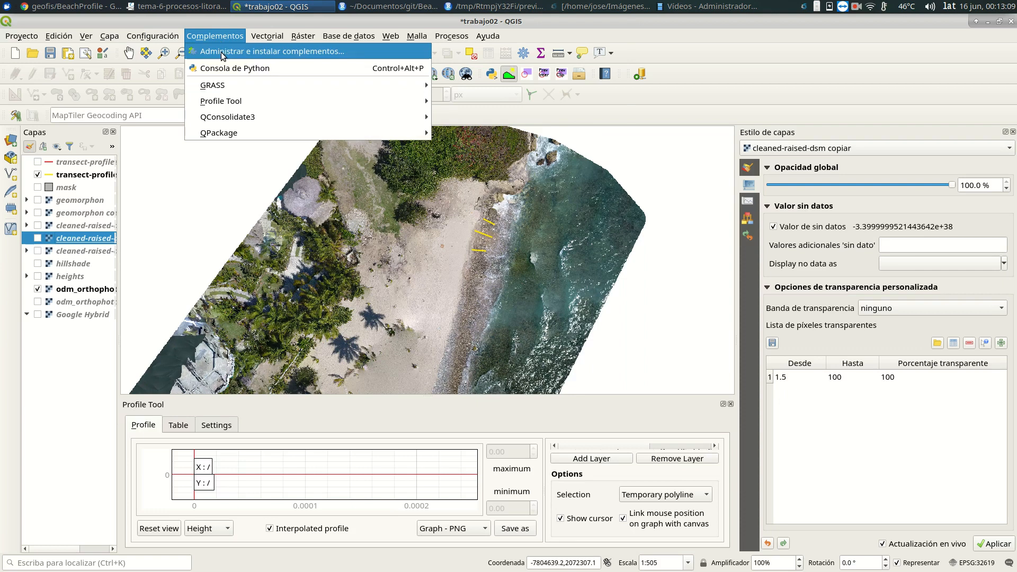
pyautogui.click(223, 51)
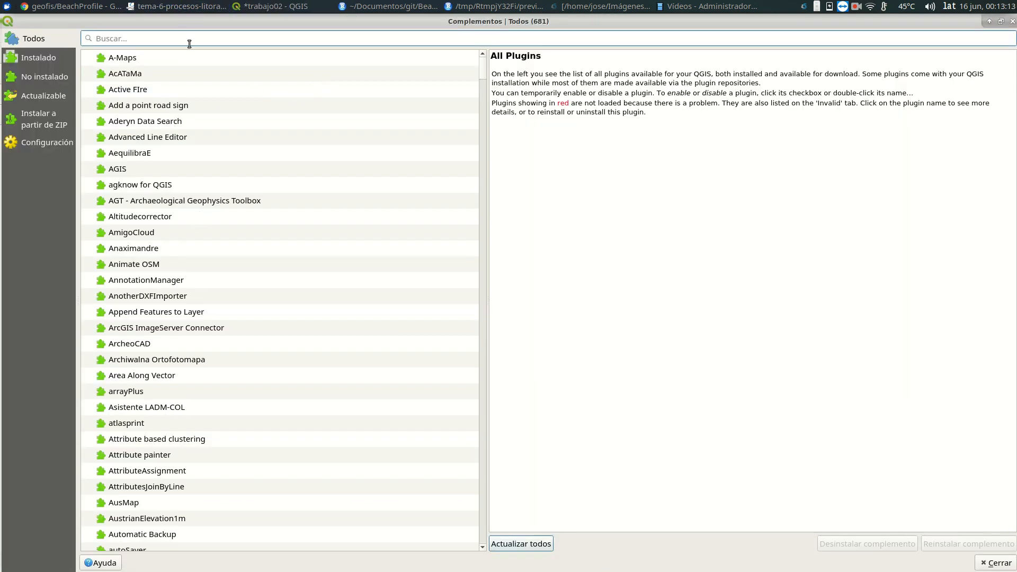
pyautogui.write('pro')
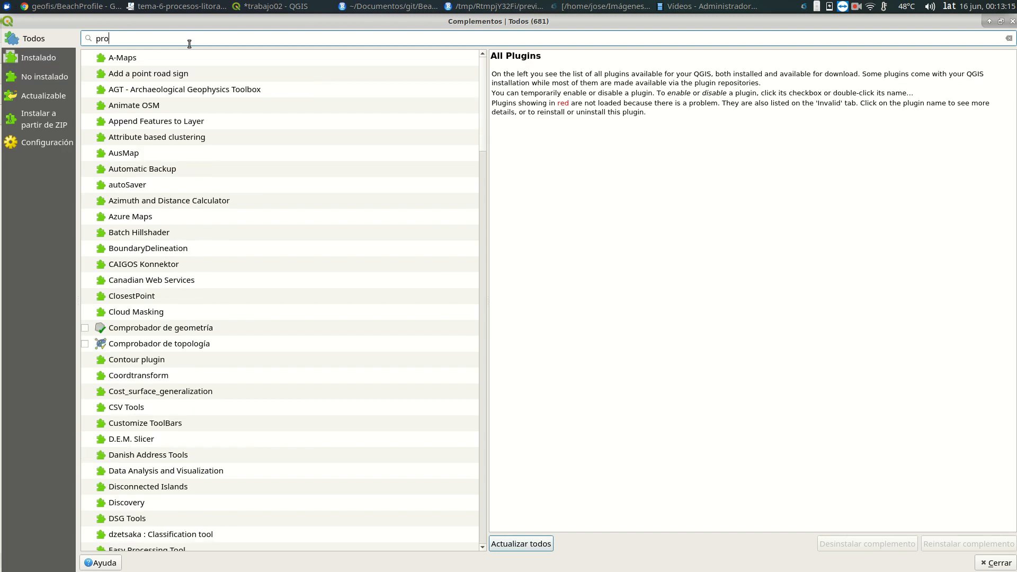
pyautogui.write('f')
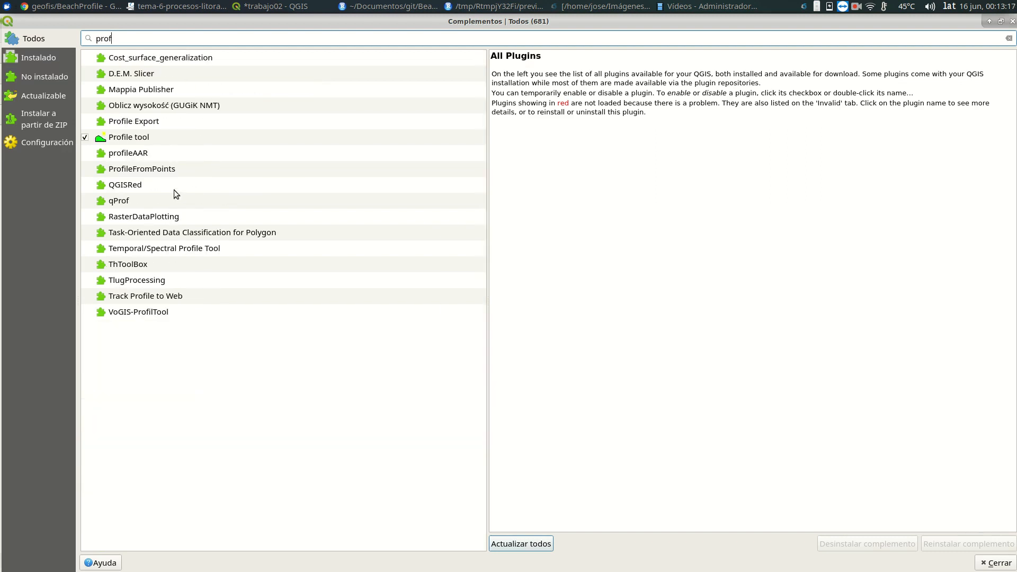
pyautogui.click(145, 137)
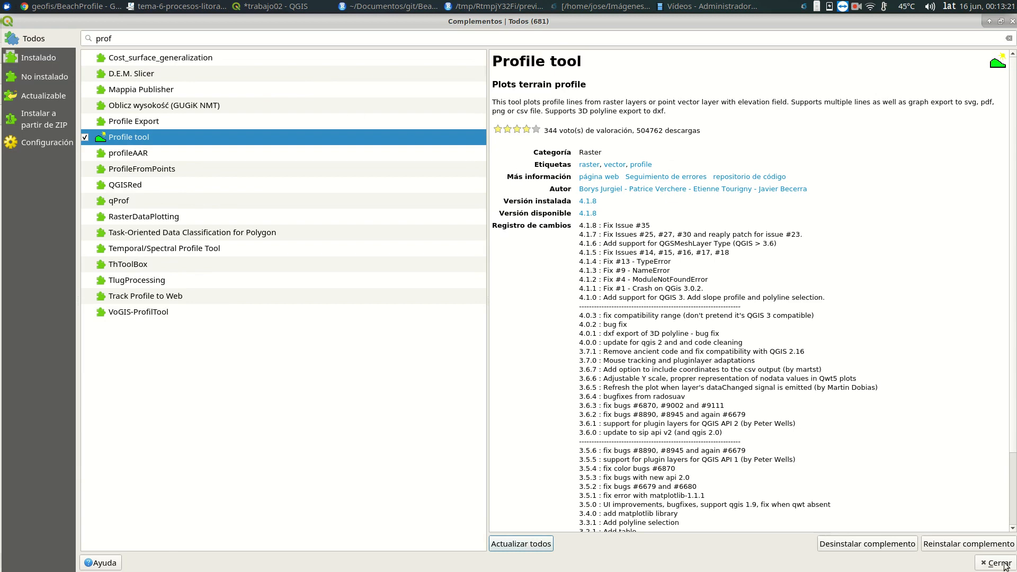
pyautogui.click(984, 560)
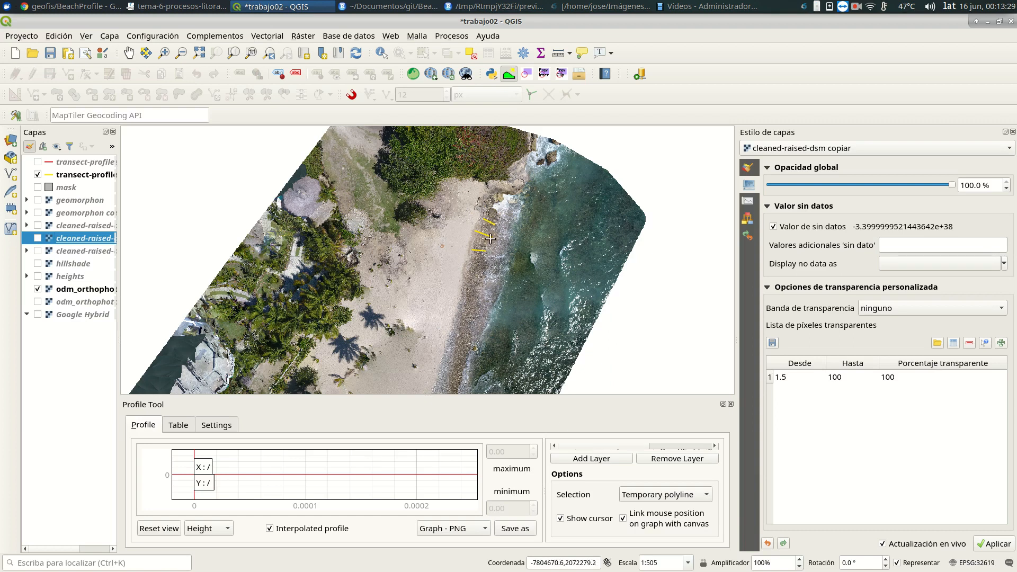
# Close the layer styling panel and enlarge the Profile Tool so its layer list has more room.
pyautogui.click(1012, 132)
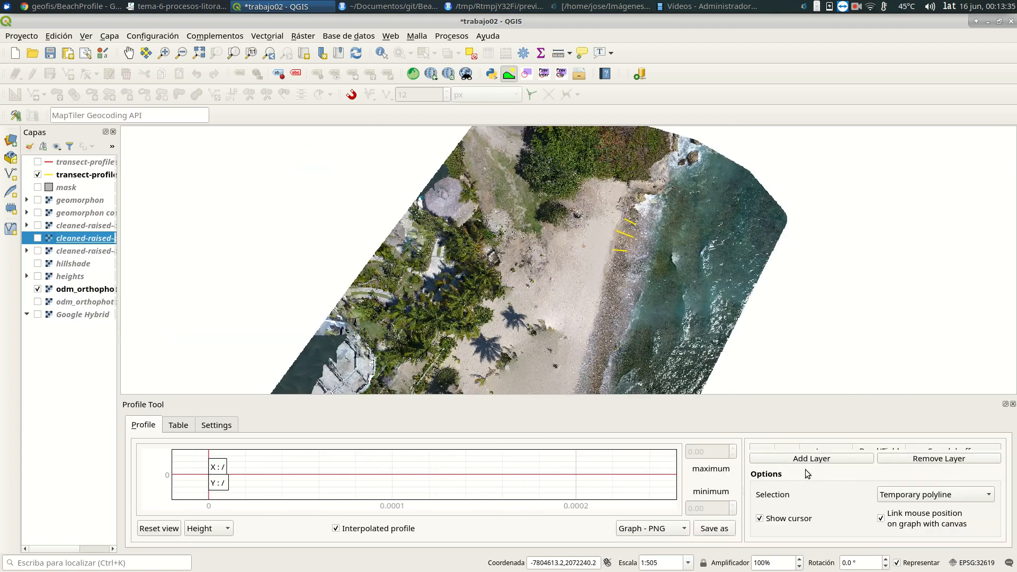
pyautogui.moveTo(741, 494); pyautogui.dragTo(503, 501)
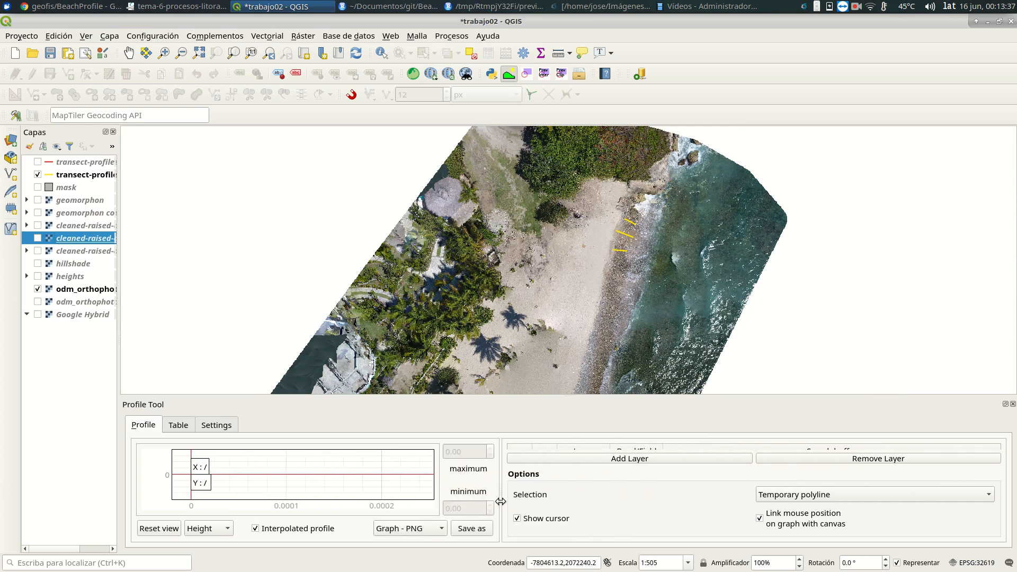
pyautogui.moveTo(475, 394); pyautogui.dragTo(510, 336)
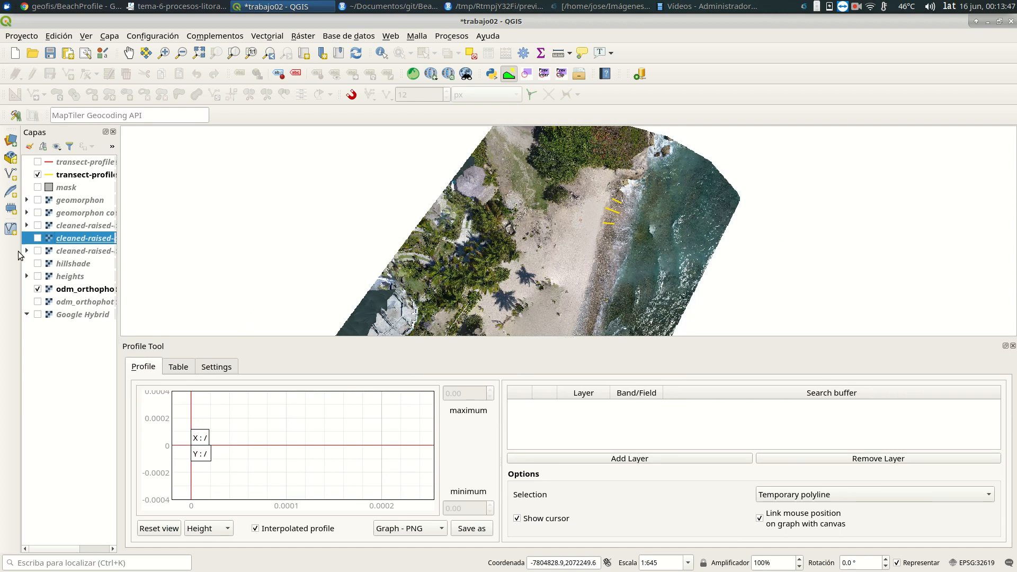
# Show the color-shaded cleaned-raised-dsm elevation layer, hide the orthophoto, and add the elevation layer to the Profile Tool.
pyautogui.click(68, 252)
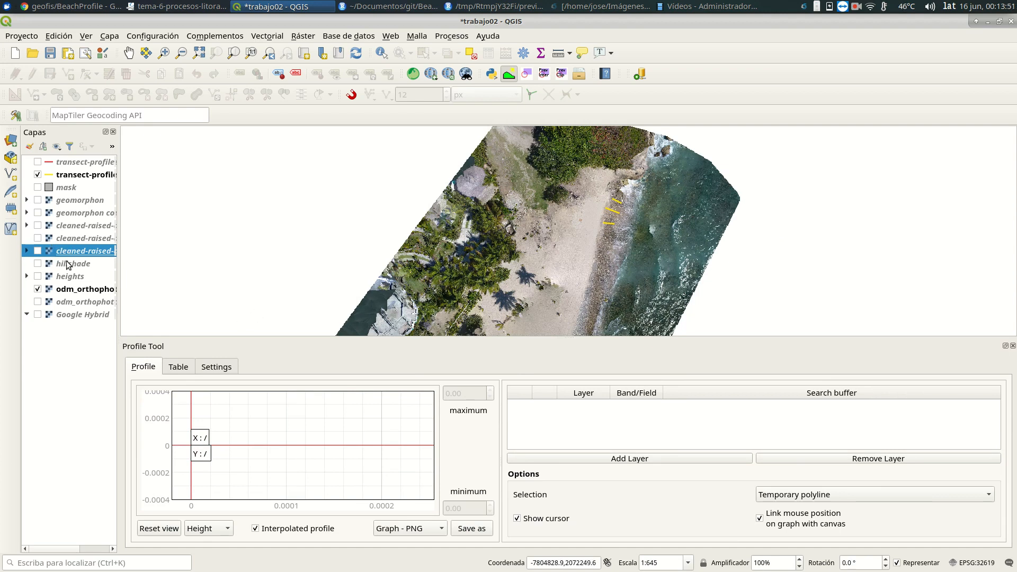
pyautogui.click(68, 277)
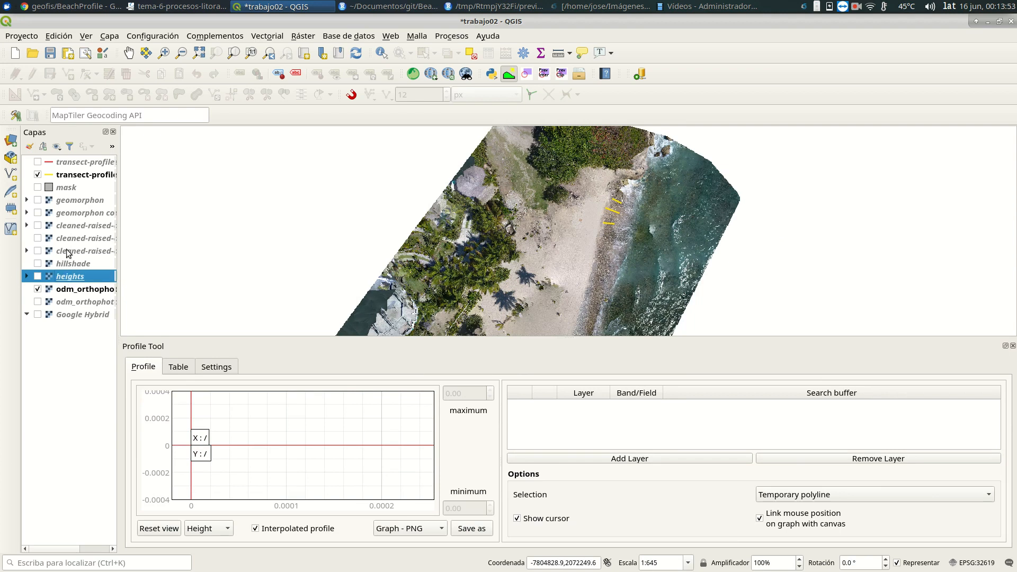
pyautogui.click(58, 253)
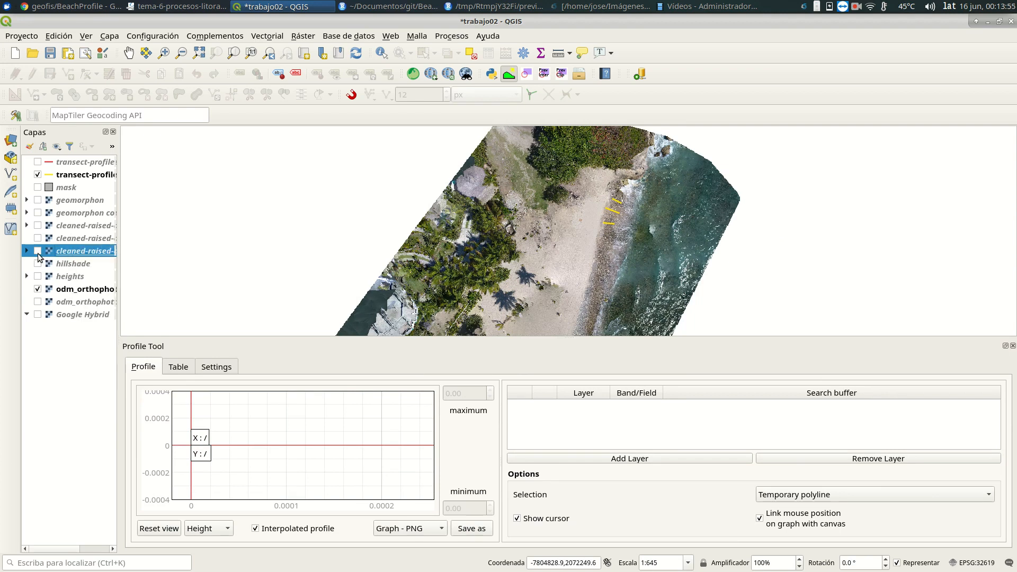
pyautogui.click(38, 252)
pyautogui.click(37, 289)
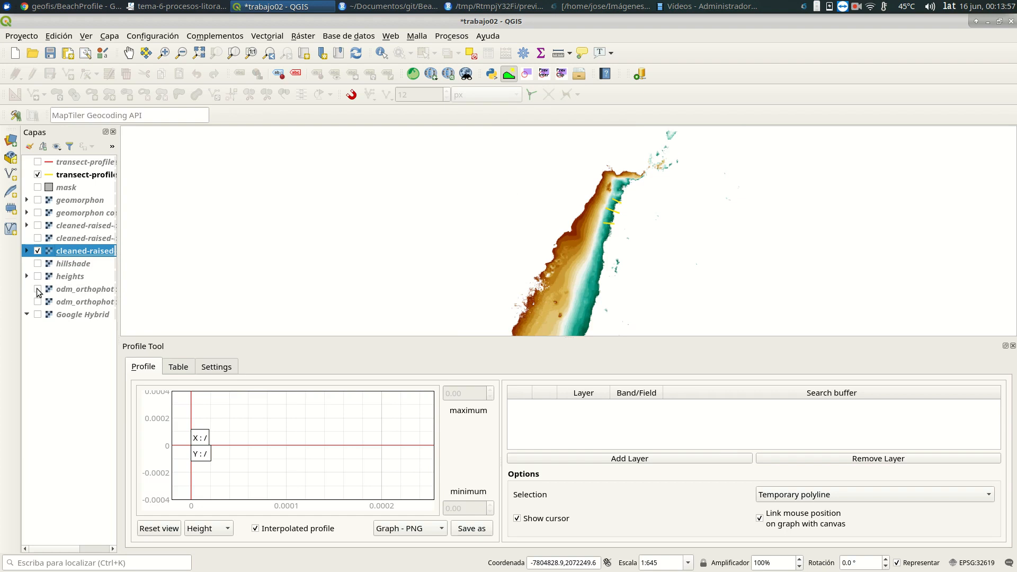
pyautogui.click(559, 457)
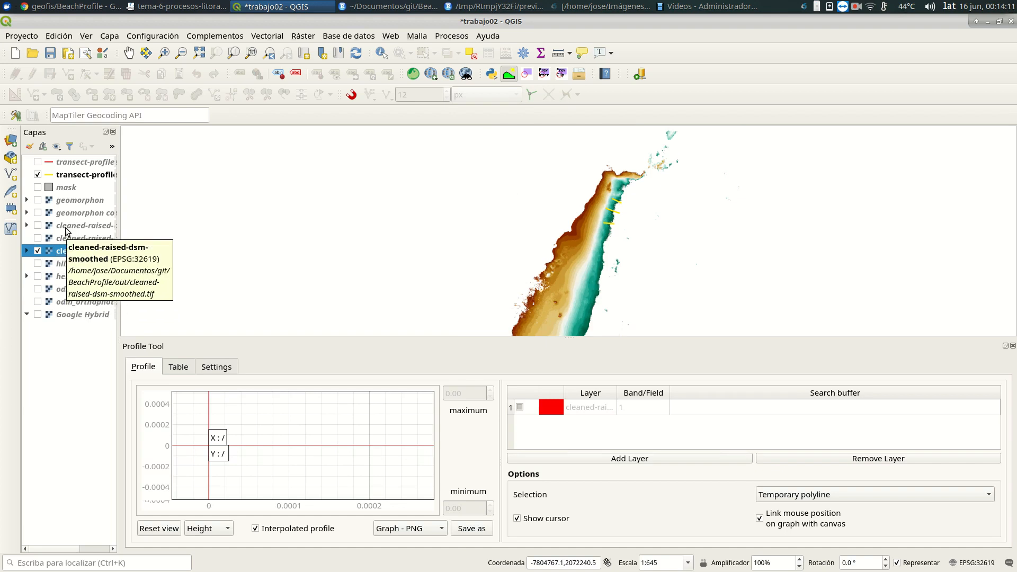
# Add the cleaned-raised-dsm-smoothed layer to the Profile Tool, show it on the map, and widen the Profile Tool's layer name column.
pyautogui.click(53, 224)
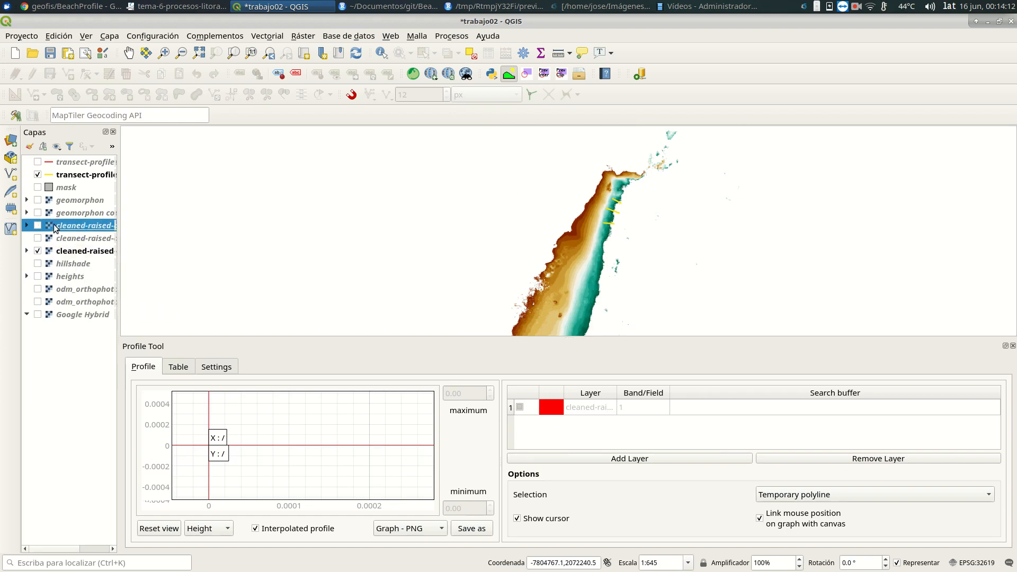
pyautogui.click(539, 457)
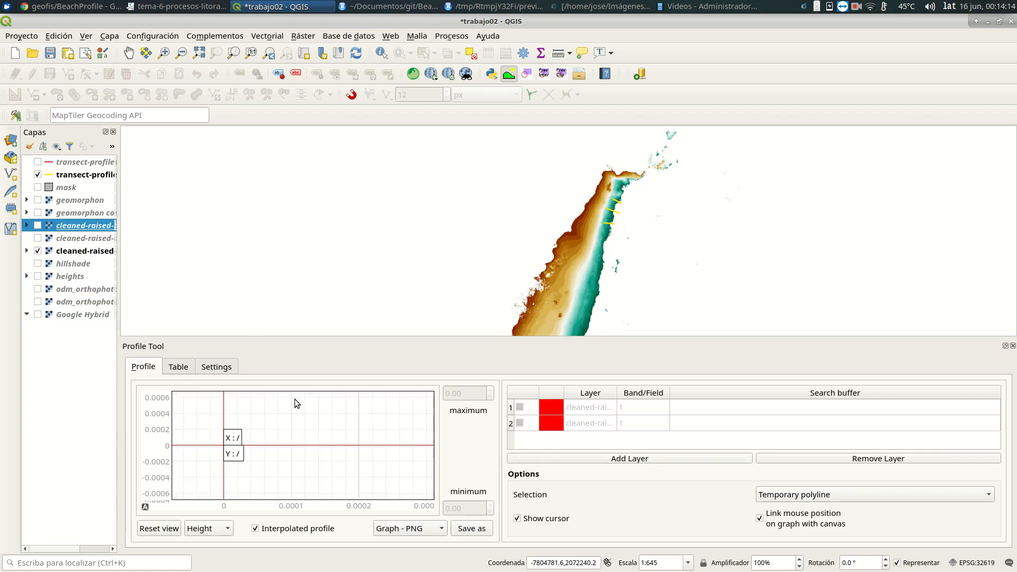
pyautogui.click(37, 251)
pyautogui.click(38, 225)
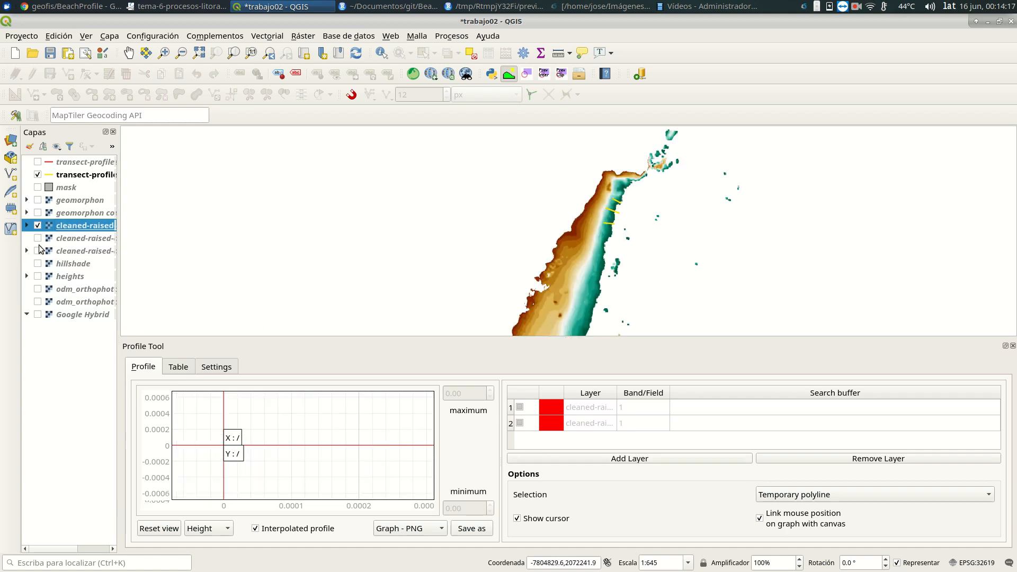
pyautogui.click(37, 250)
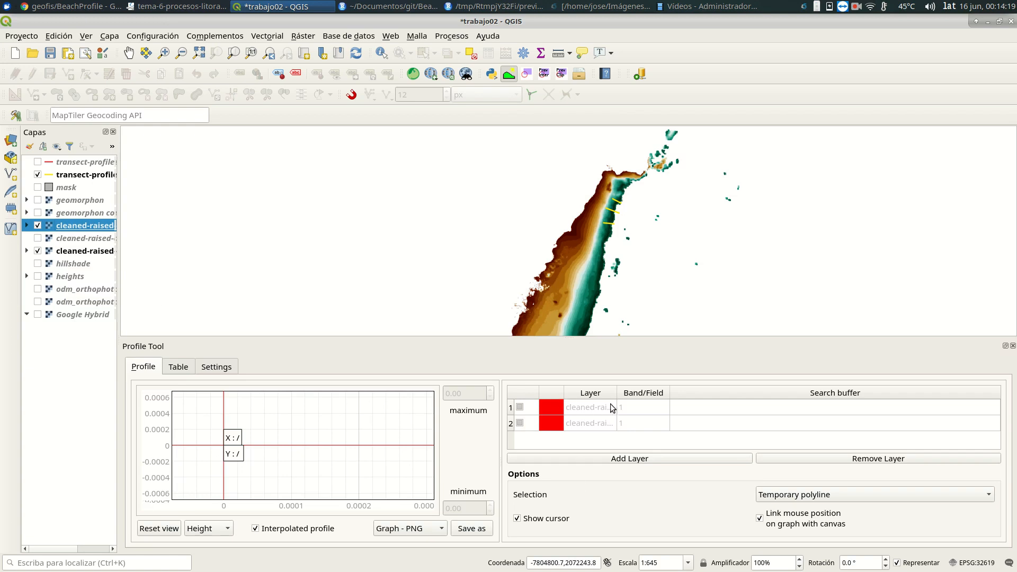
pyautogui.moveTo(616, 392); pyautogui.dragTo(707, 394)
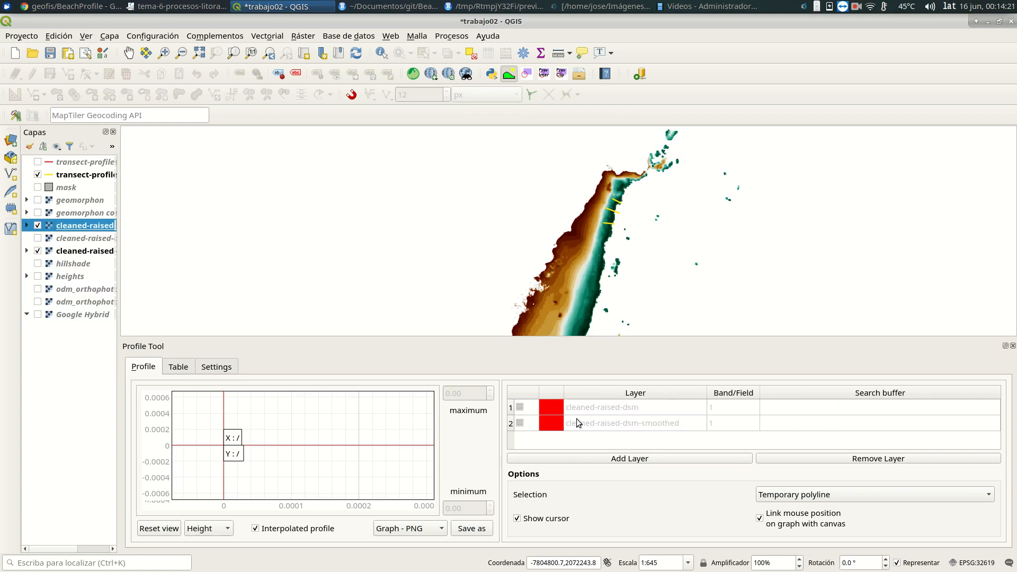
# Set the profile line color of cleaned-raised-dsm-smoothed to light blue.
pyautogui.click(548, 422)
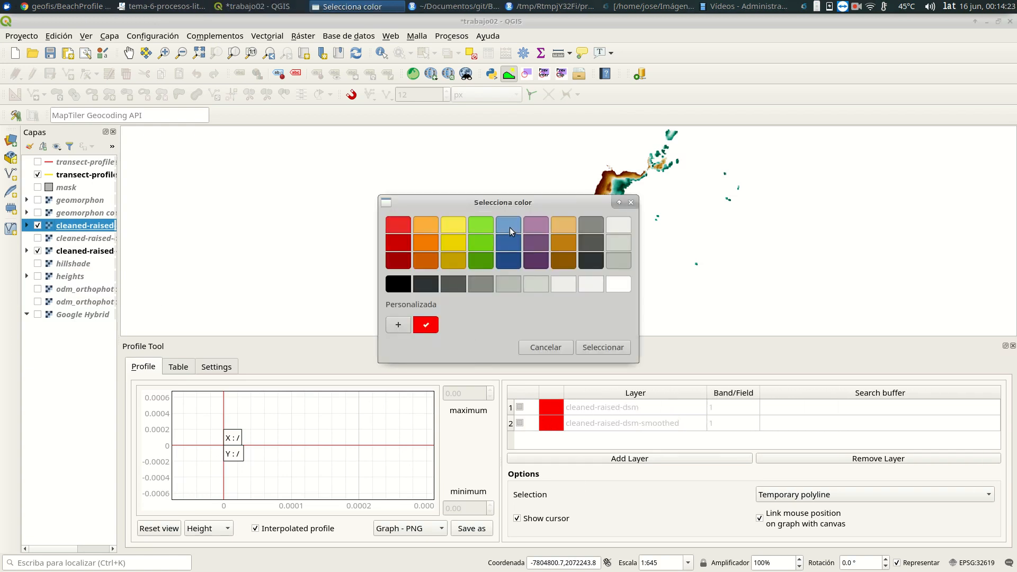
pyautogui.click(593, 349)
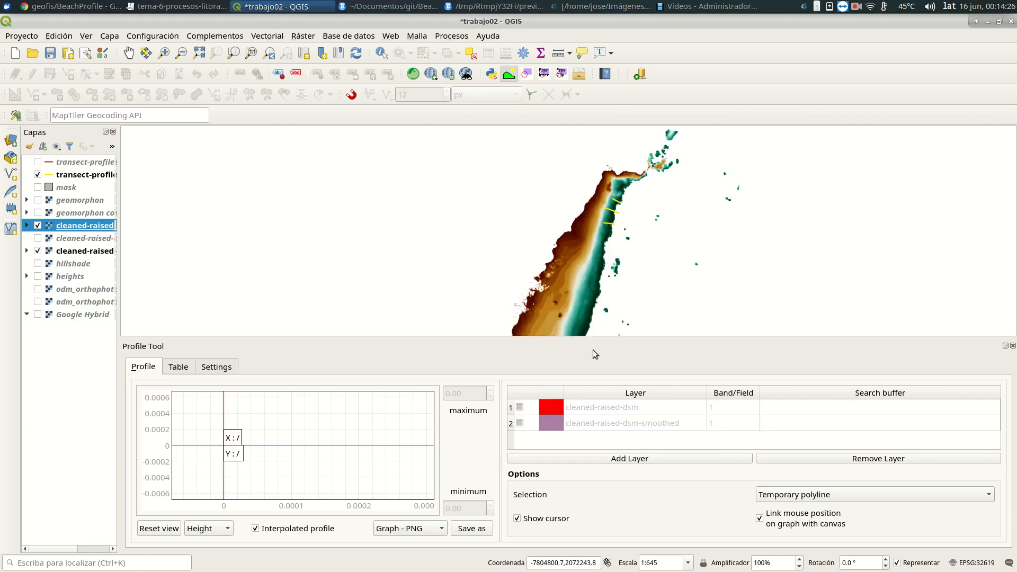
pyautogui.click(560, 424)
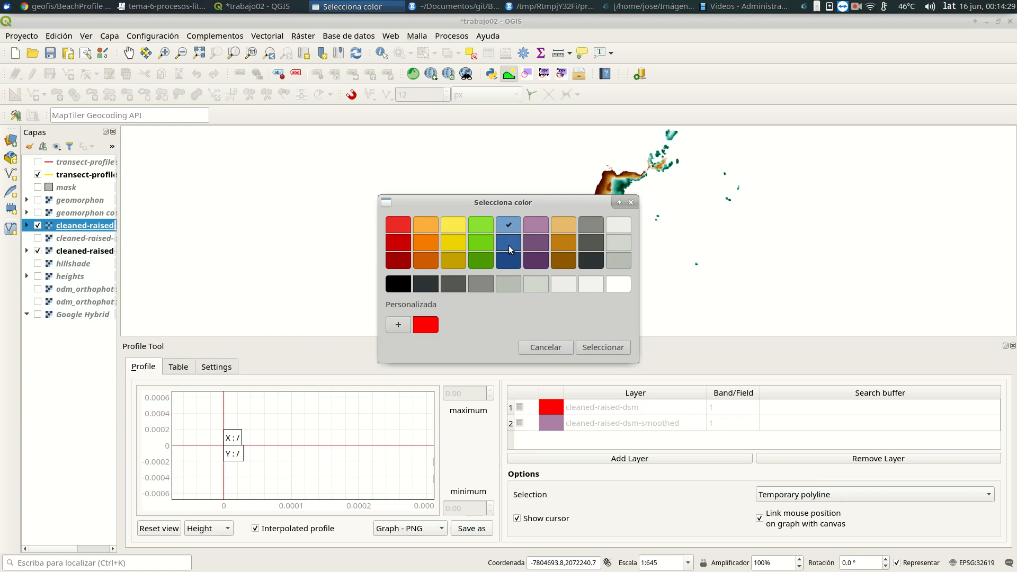
pyautogui.click(591, 345)
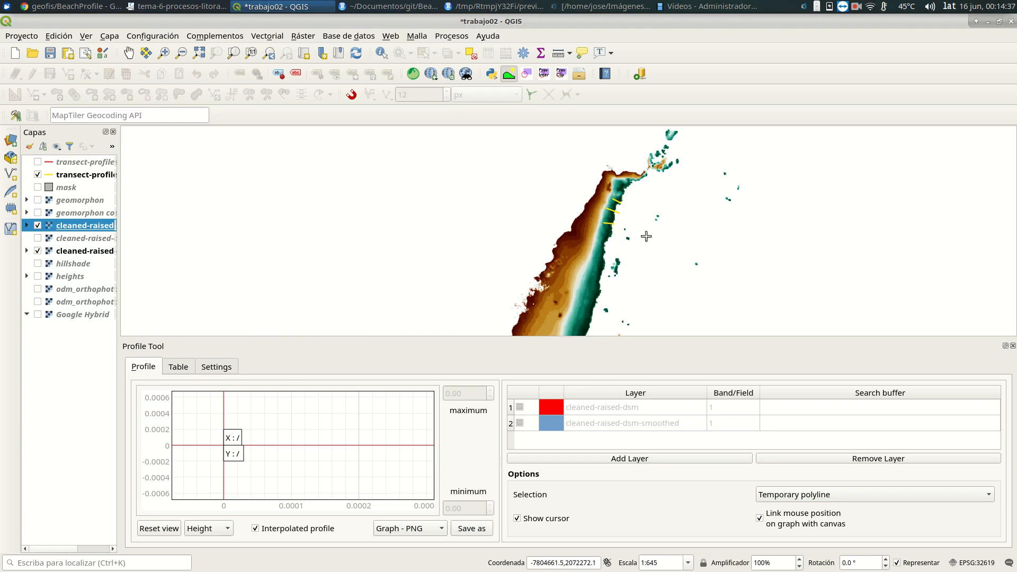
# Show the orthophoto beneath the yellow transects with only the smoothed elevation layer over it, hiding cleaned-raised-dsm.
pyautogui.scroll(2, 614, 219)
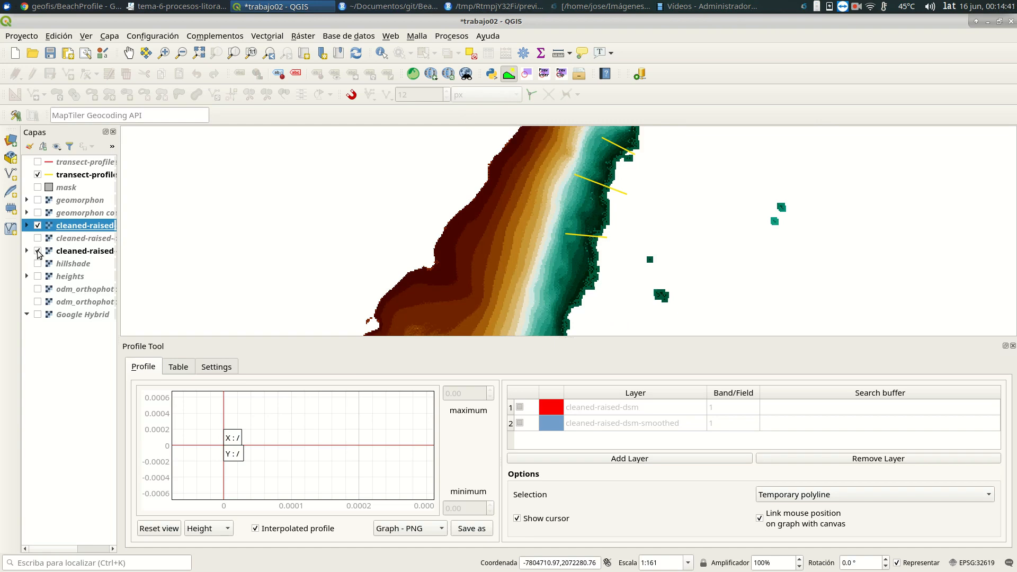
pyautogui.click(37, 288)
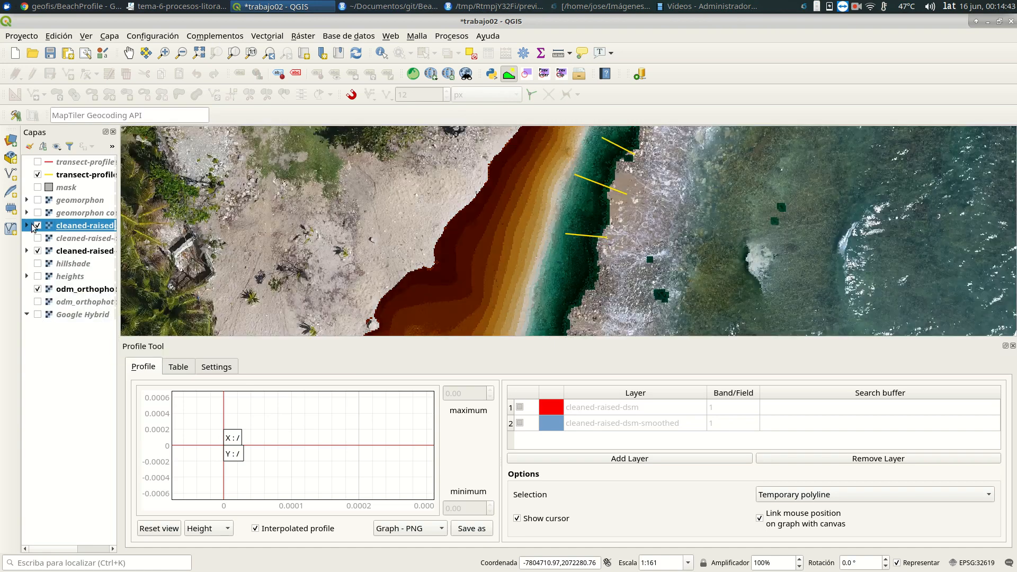
pyautogui.click(37, 251)
pyautogui.click(37, 225)
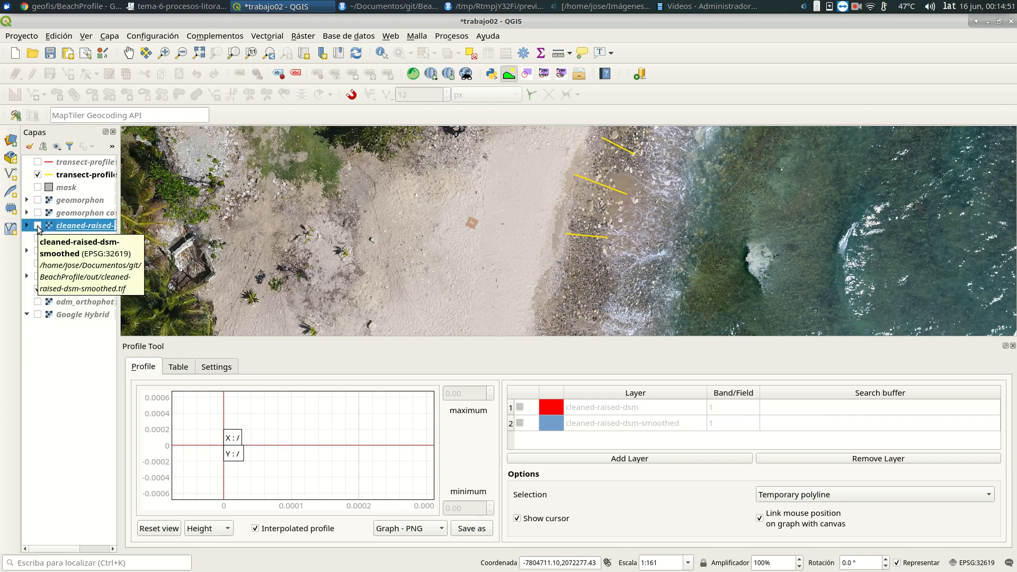
pyautogui.click(38, 225)
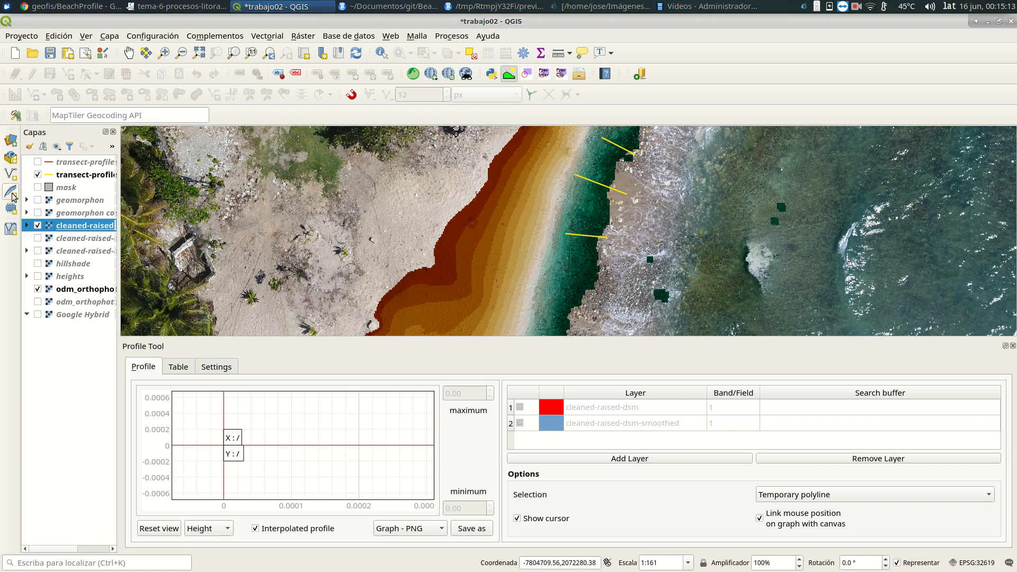
# Set the profile selection mode to Selected polyline and plot the southernmost transect of the yellow transect-profile layer.
pyautogui.click(38, 162)
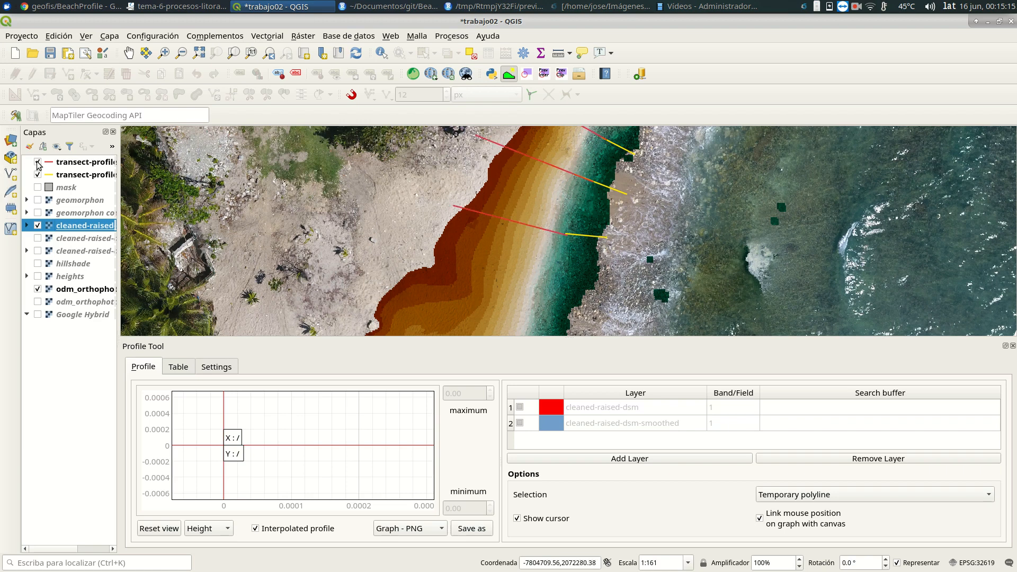
pyautogui.click(38, 162)
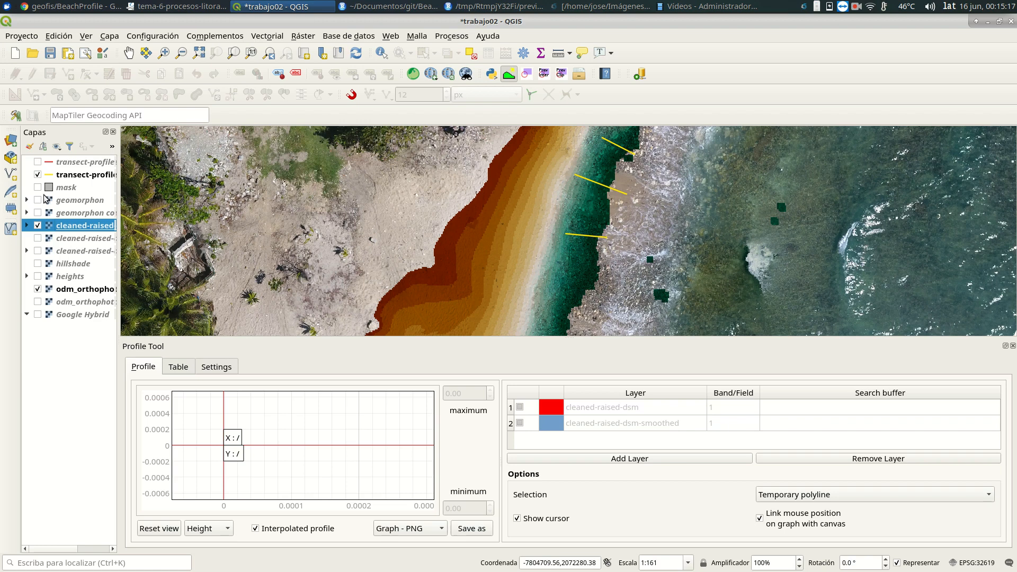
pyautogui.click(89, 175)
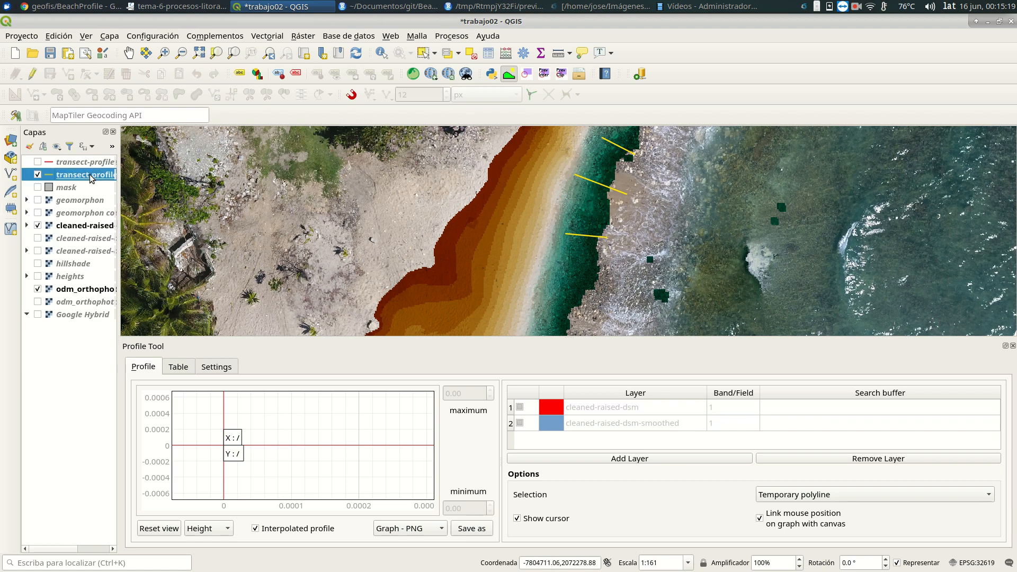
pyautogui.click(819, 498)
pyautogui.click(820, 511)
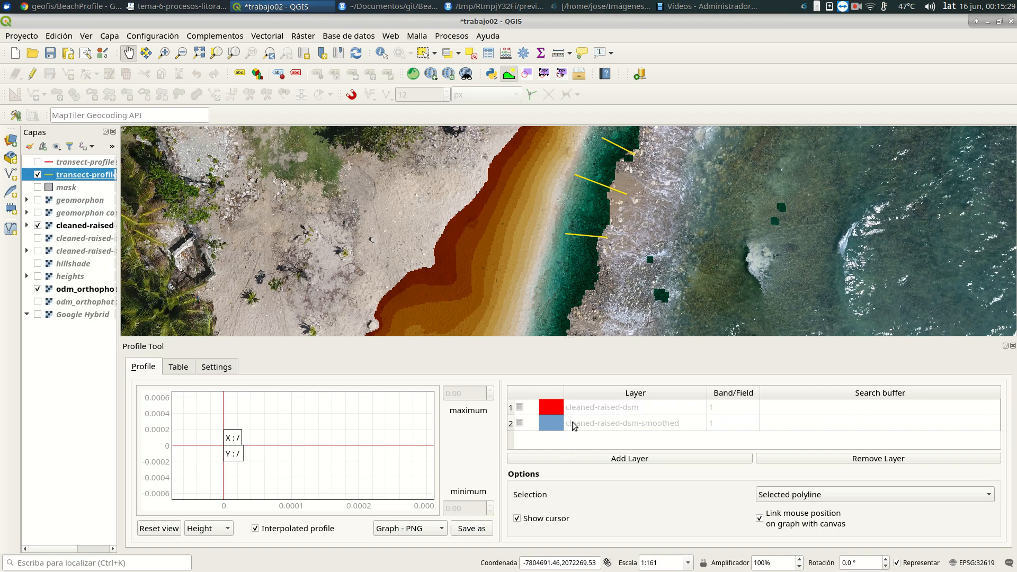
pyautogui.click(599, 240)
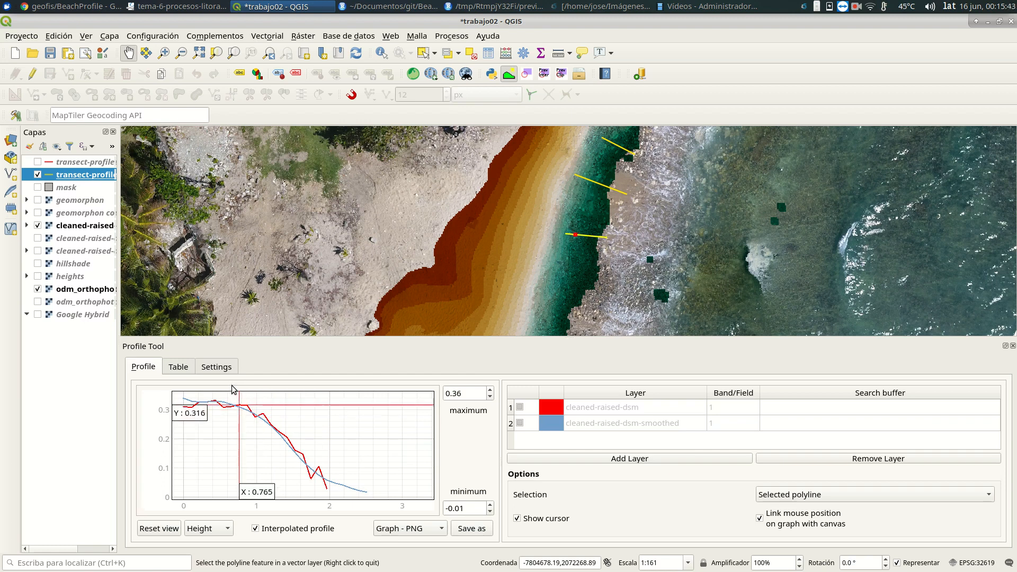
# Hide the red cleaned-raised-dsm curve in the profile graph so only the smoothed curve is plotted.
pyautogui.click(520, 407)
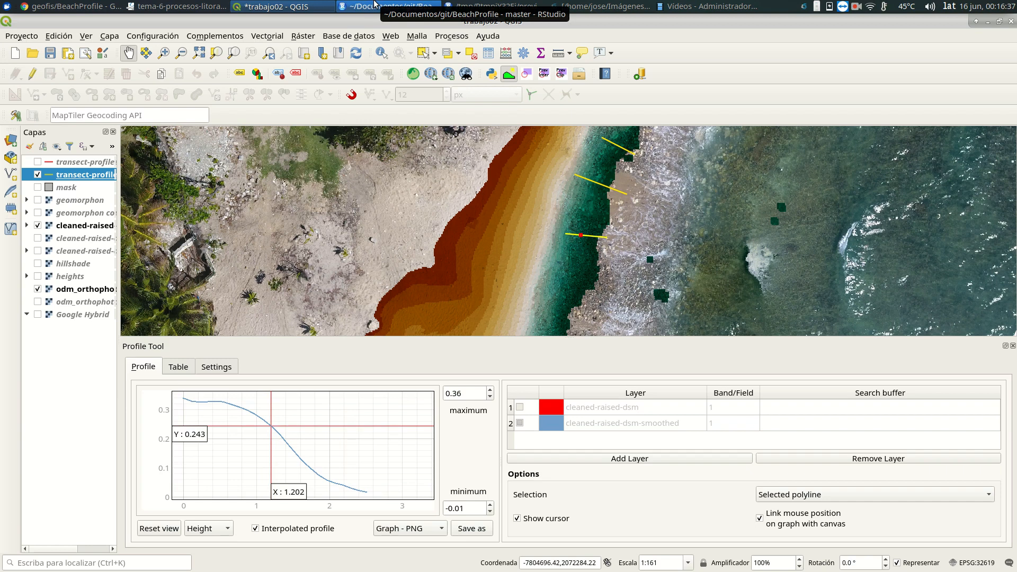
pyautogui.click(295, 38)
pyautogui.click(304, 33)
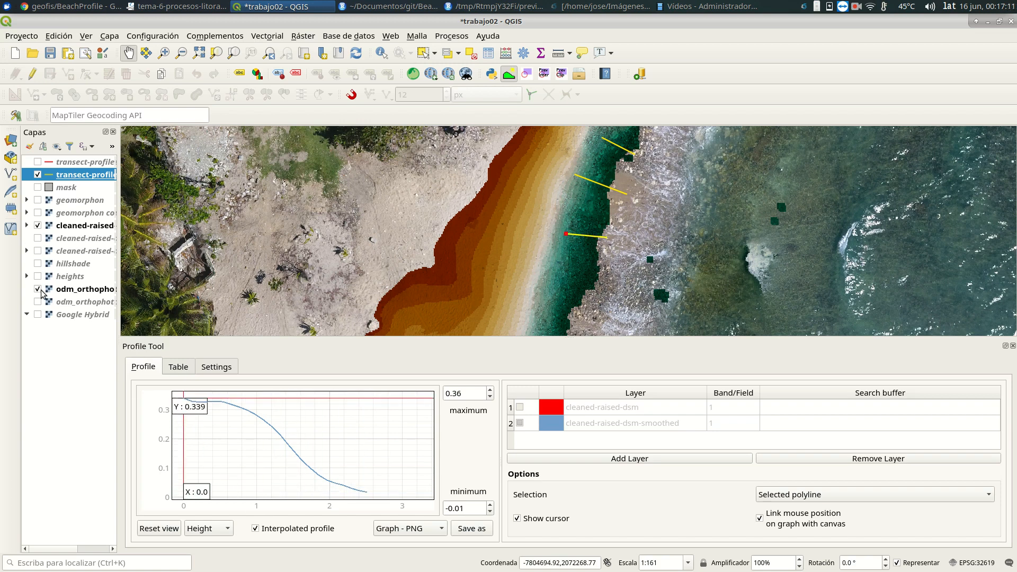
# Add the heights layer to the Profile Tool and turn off the cleaned-raised-dsm-smoothed curve.
pyautogui.click(61, 276)
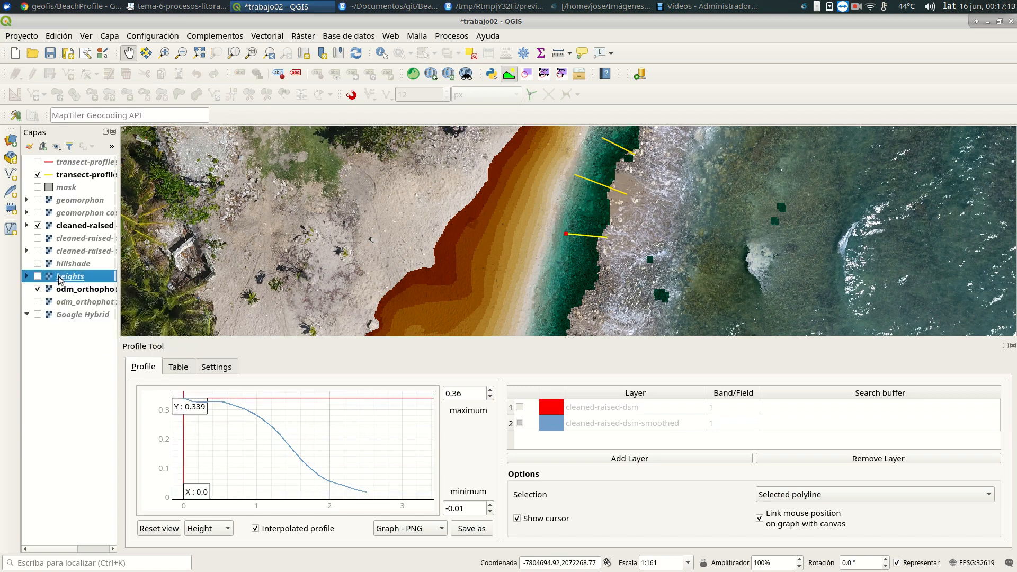
pyautogui.click(539, 461)
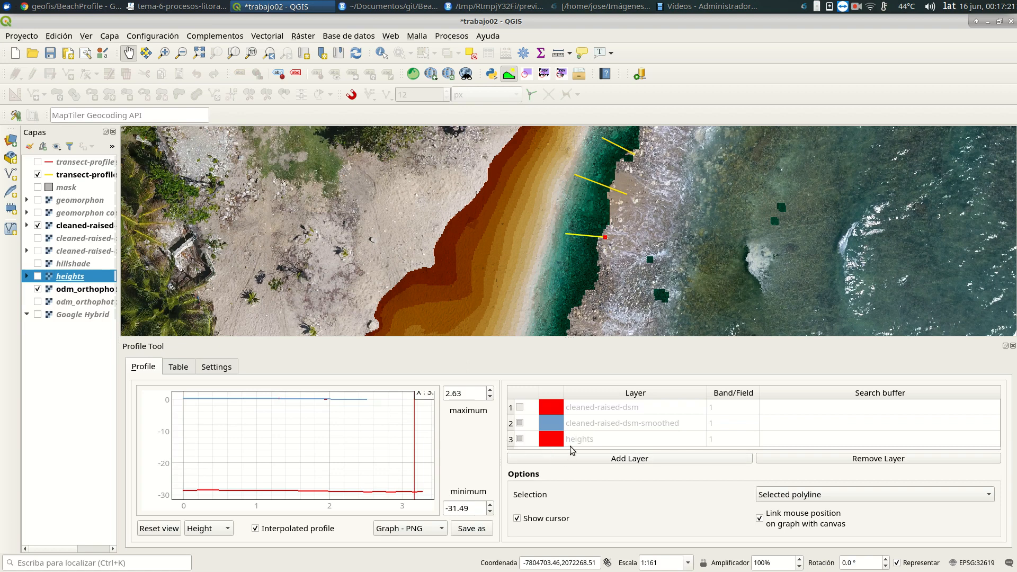
pyautogui.click(519, 423)
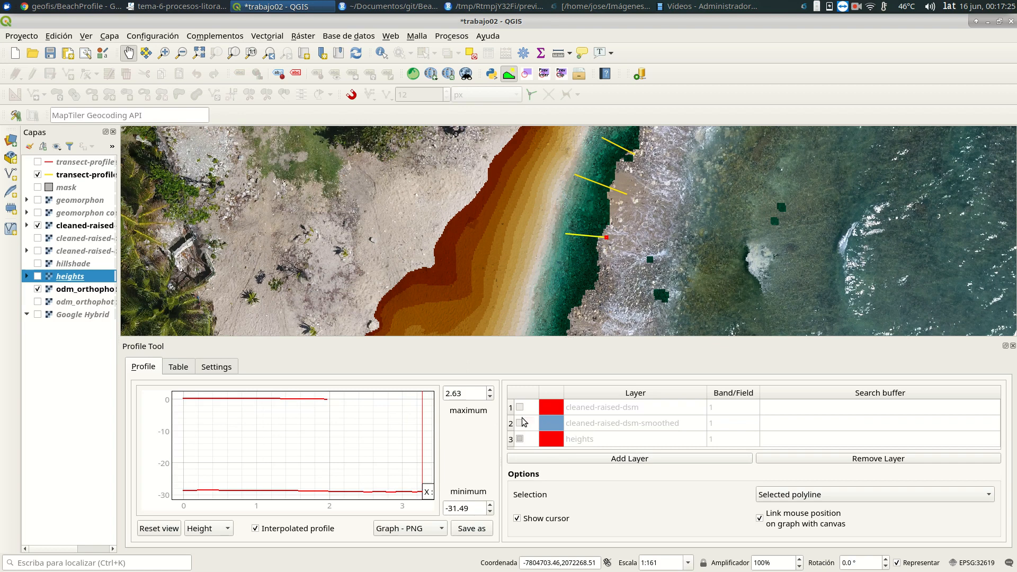
# Make the yellow transect-profile layer active and replot the profile along its southernmost transect.
pyautogui.click(579, 236)
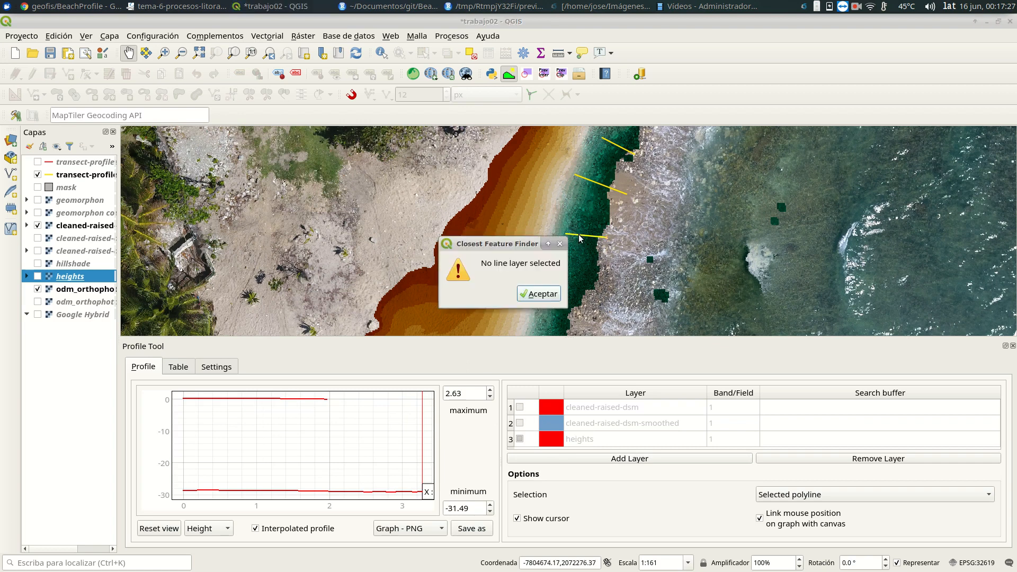
pyautogui.click(547, 294)
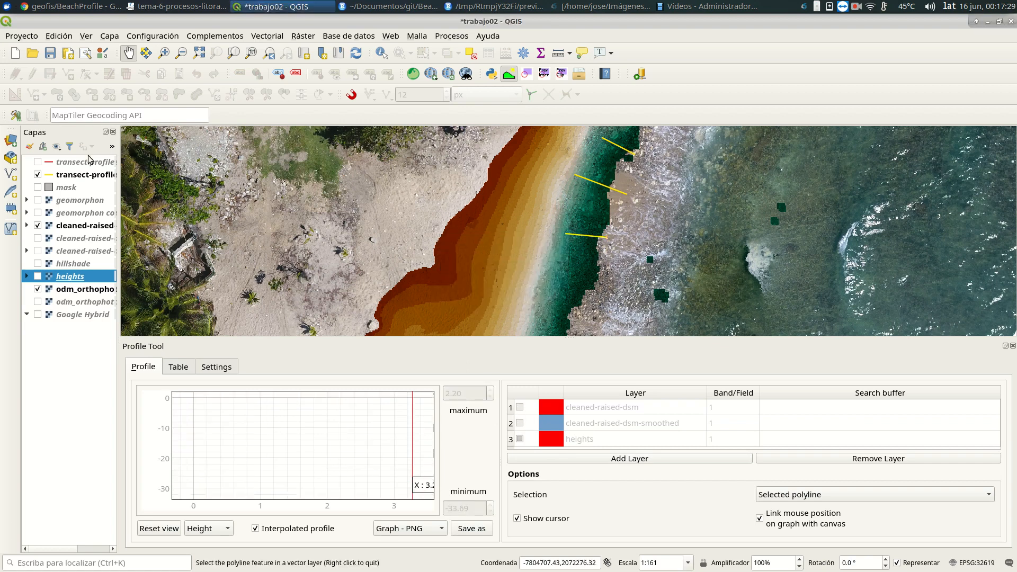
pyautogui.click(94, 178)
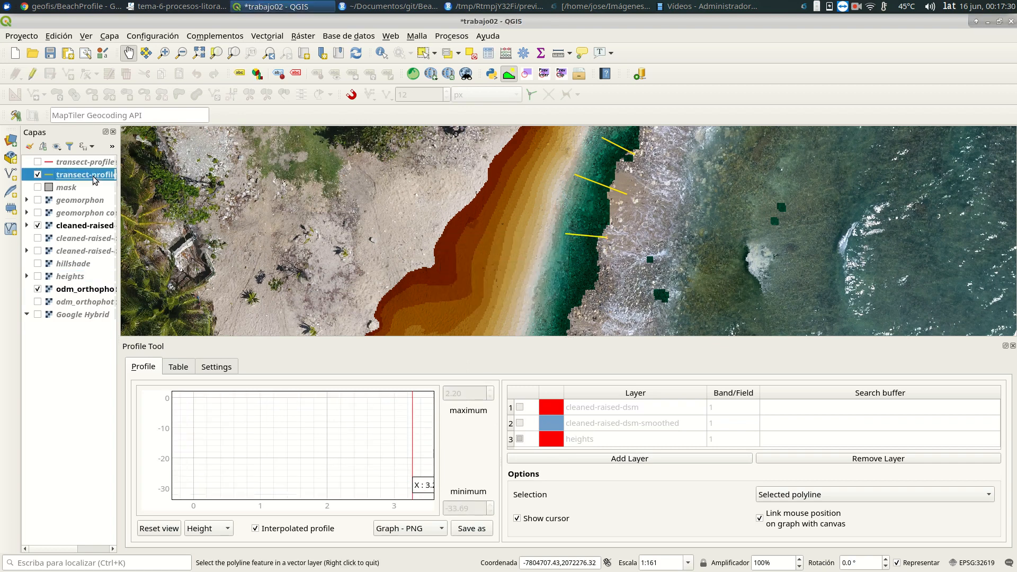
pyautogui.click(581, 236)
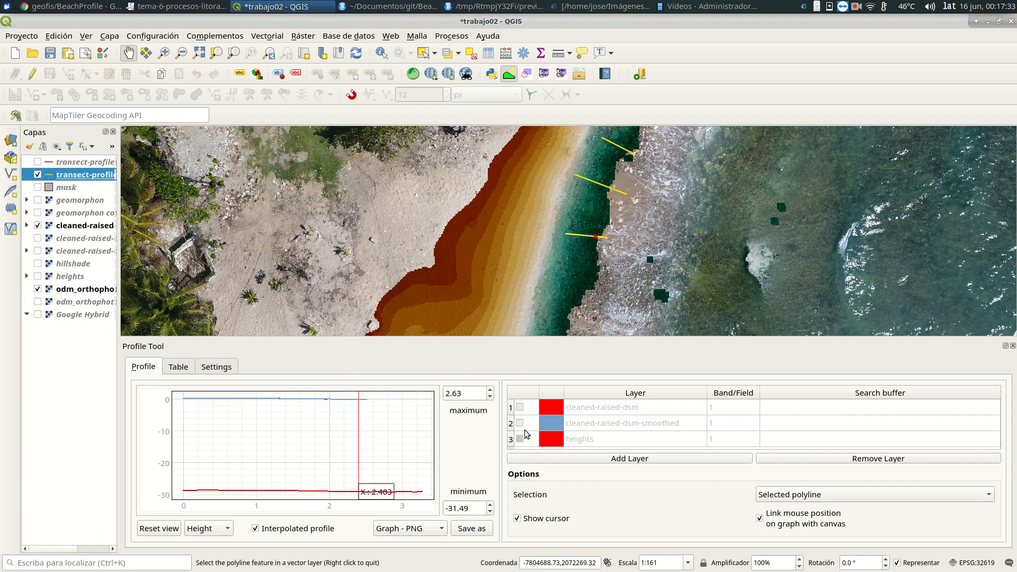
# Remove cleaned-raised-dsm and cleaned-raised-dsm-smoothed from the Profile Tool, leaving only the heights profile.
pyautogui.click(520, 423)
pyautogui.click(858, 459)
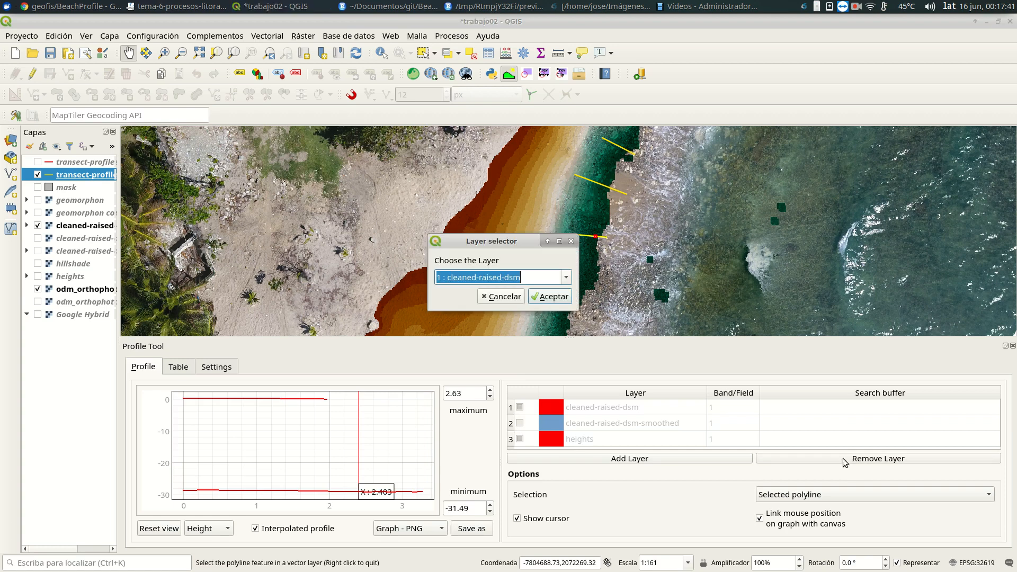
pyautogui.click(559, 298)
pyautogui.click(511, 410)
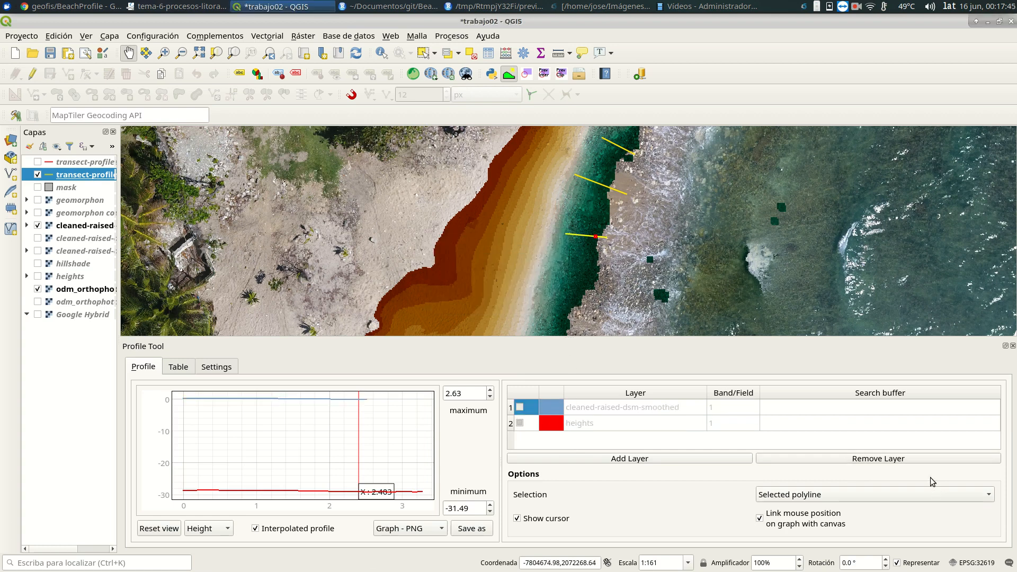
pyautogui.click(909, 464)
pyautogui.click(555, 298)
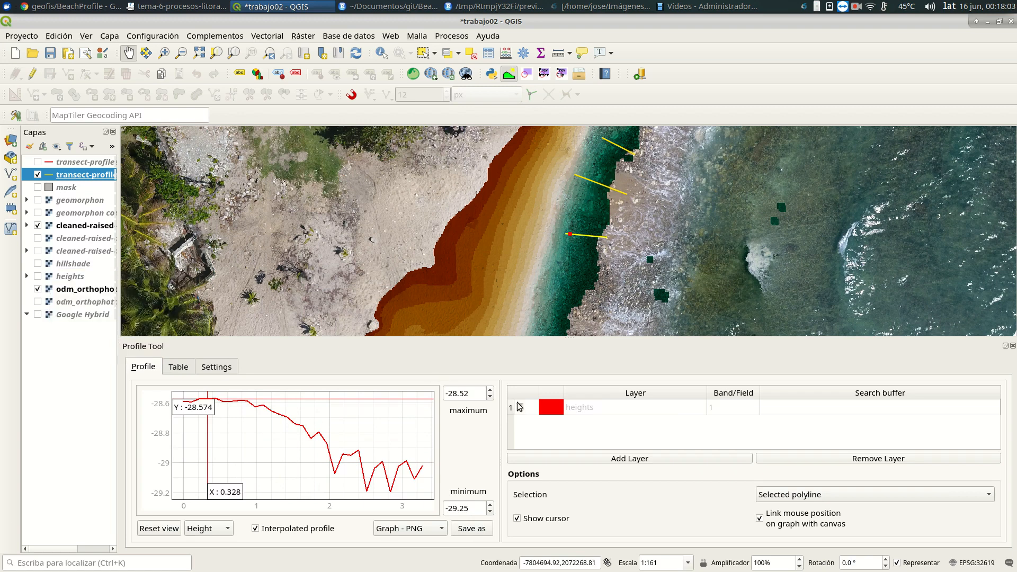
# Add the cleaned-raised-dsm and cleaned-raised-dsm-smoothed layers back to the Profile Tool.
pyautogui.click(60, 253)
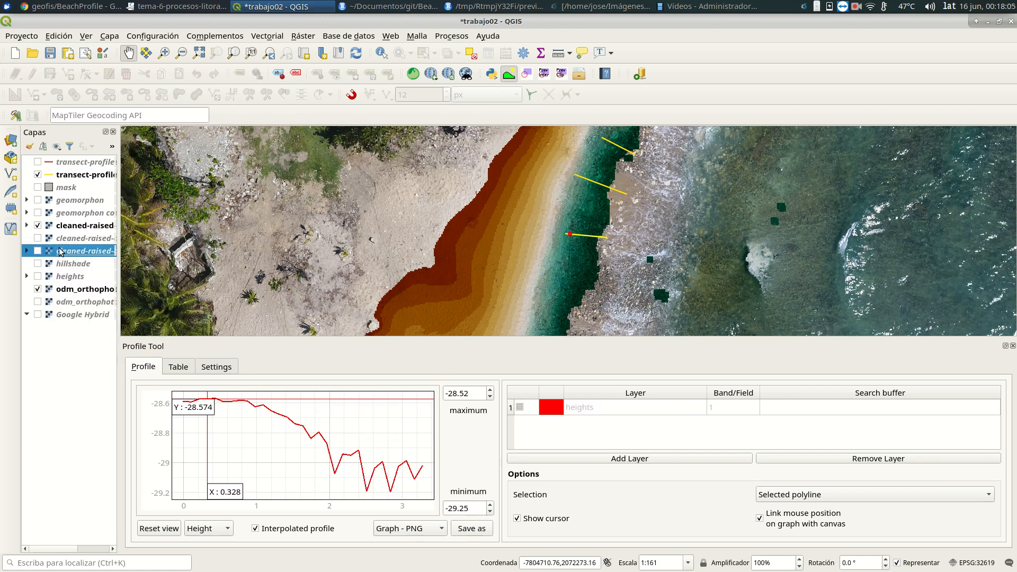
pyautogui.click(541, 458)
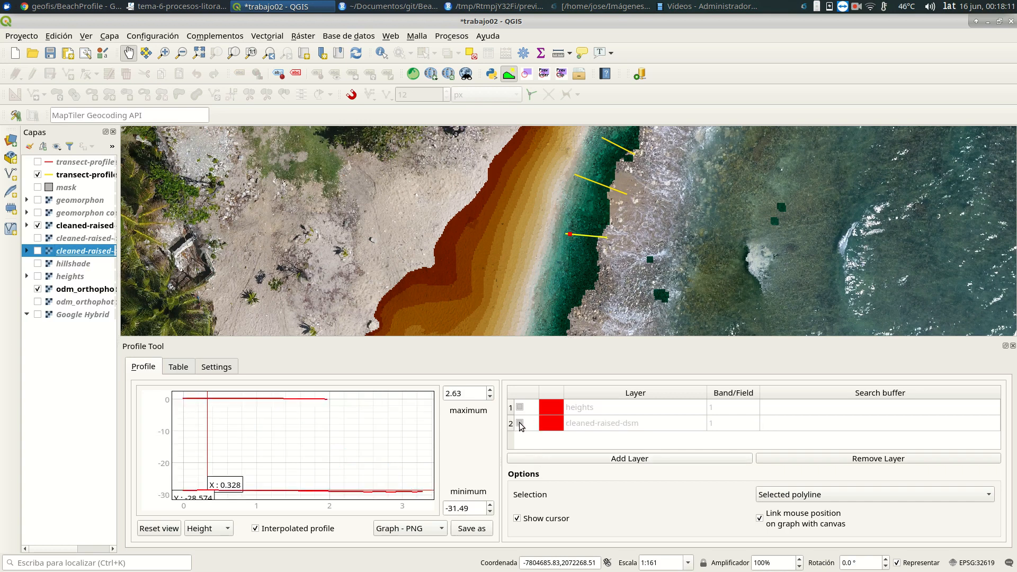
pyautogui.click(80, 240)
pyautogui.click(79, 227)
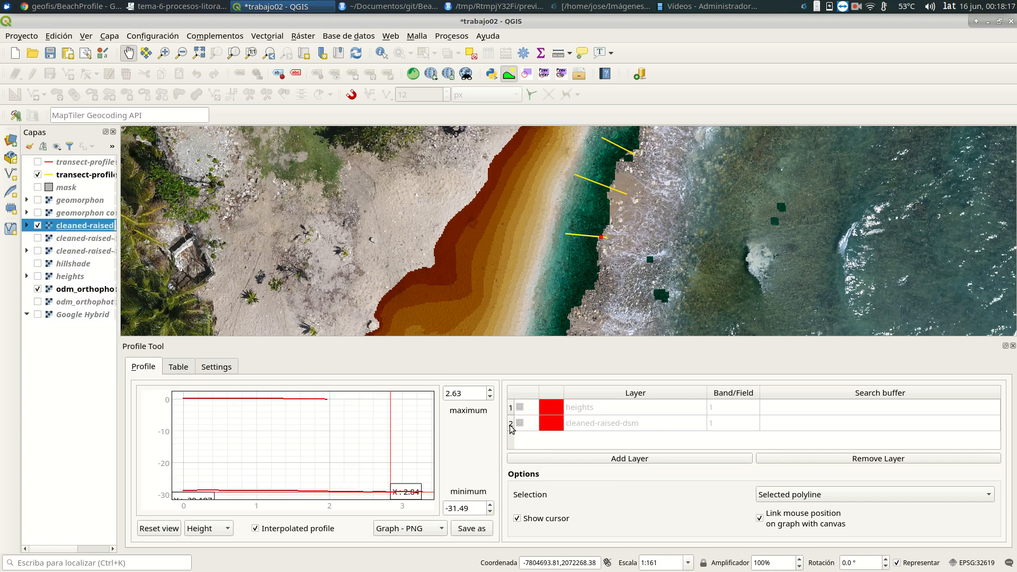
pyautogui.click(548, 460)
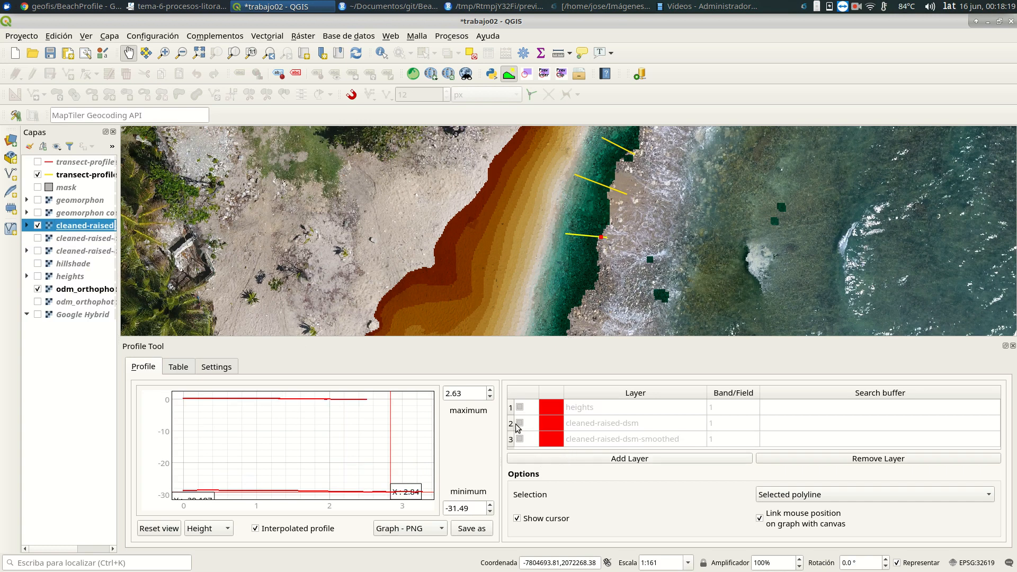
# Remove the heights and cleaned-raised-dsm layers from the Profile Tool, leaving only cleaned-raised-dsm-smoothed.
pyautogui.click(900, 458)
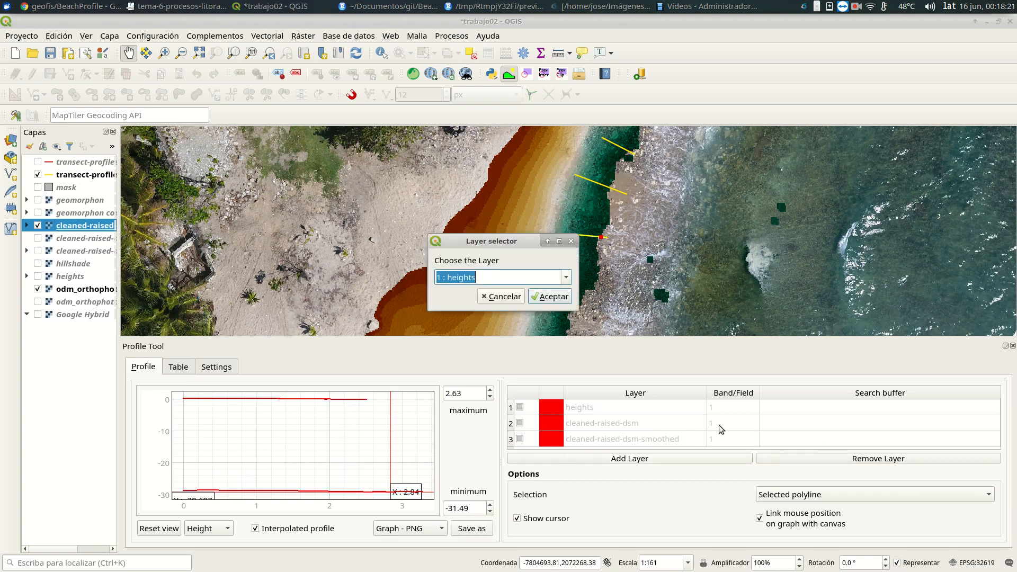
pyautogui.click(557, 297)
pyautogui.click(887, 458)
pyautogui.click(555, 295)
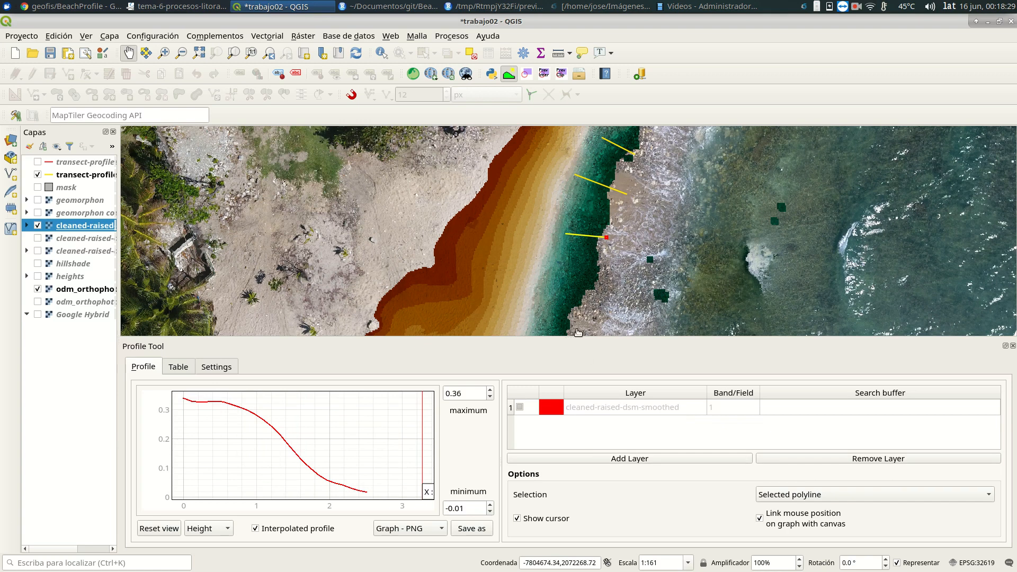
# Make the yellow transect-profile layer active and plot the smoothed profile along its middle transect.
pyautogui.click(601, 185)
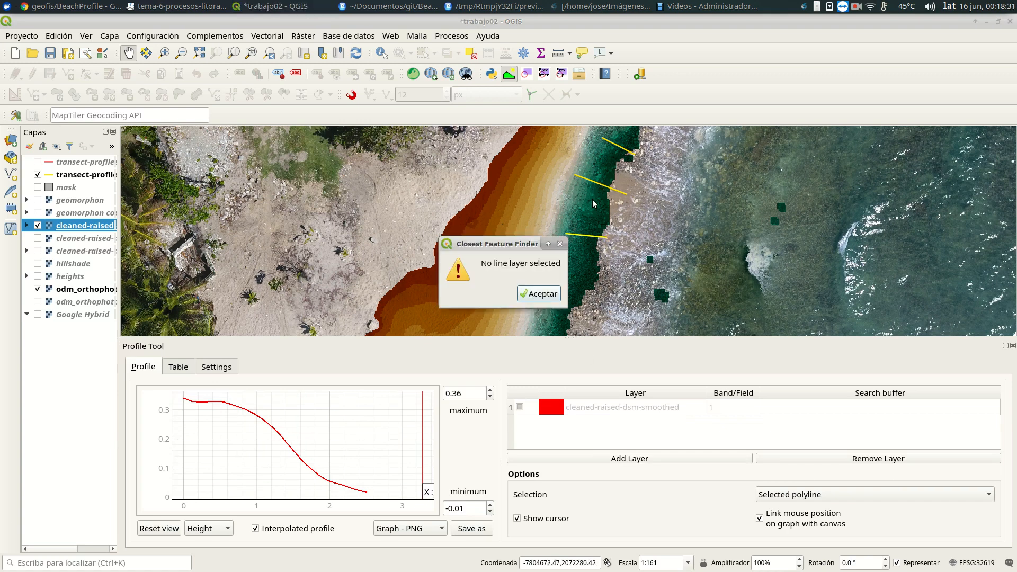
pyautogui.click(529, 295)
pyautogui.click(62, 177)
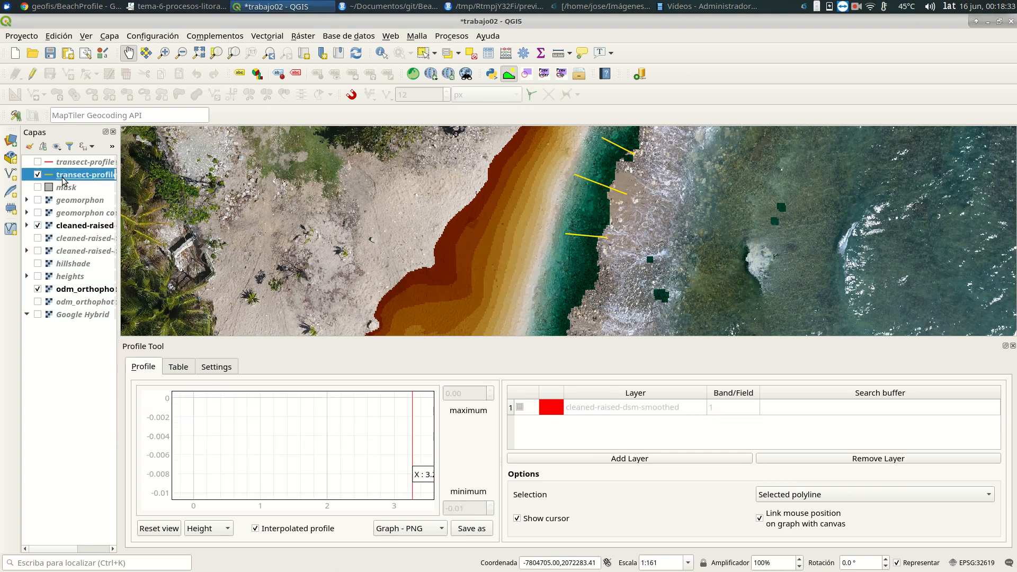
pyautogui.click(612, 190)
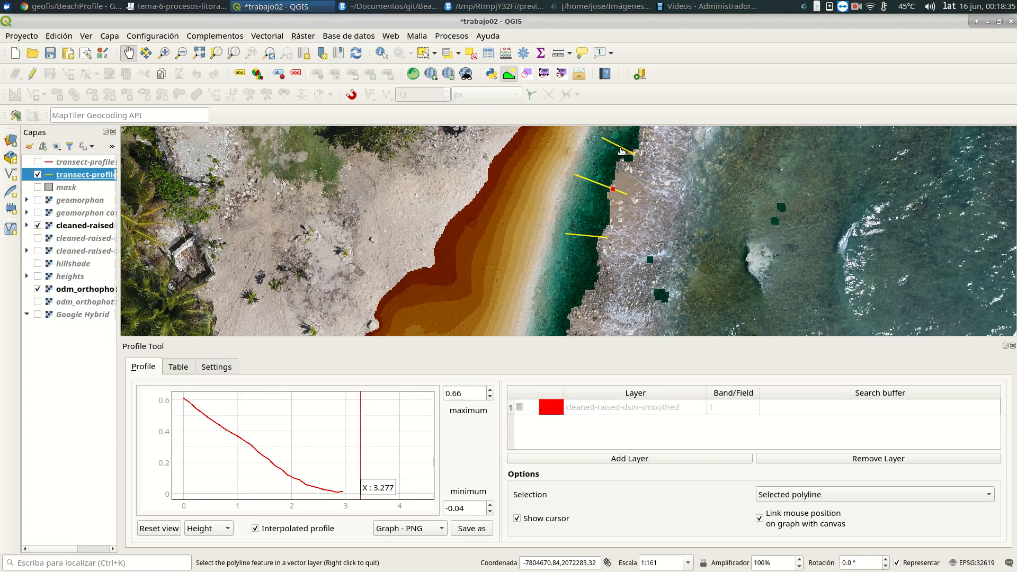
# Compare the smoothed profiles of the three yellow transects, finishing with the southernmost one.
pyautogui.click(587, 238)
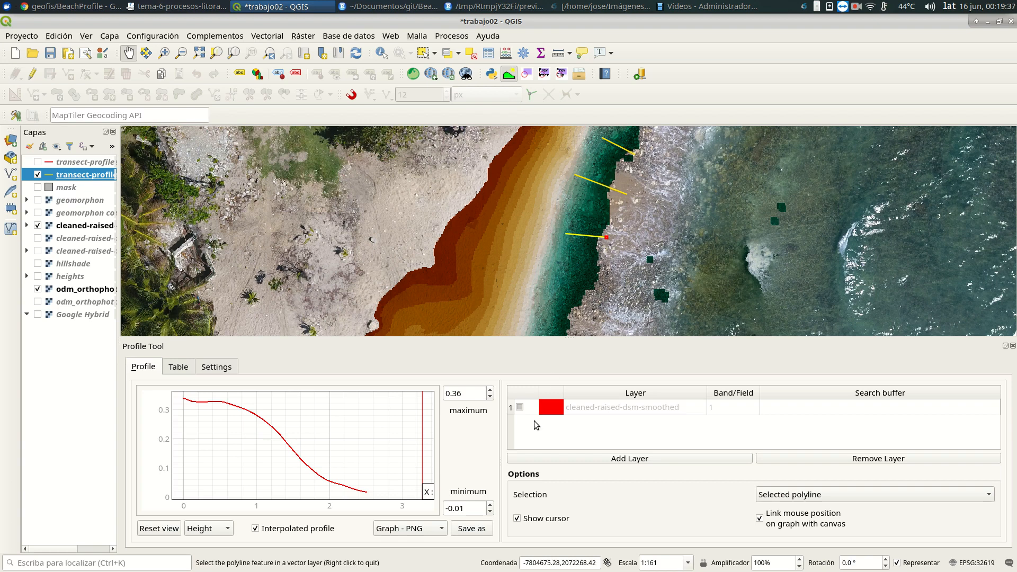
pyautogui.click(619, 152)
pyautogui.click(594, 182)
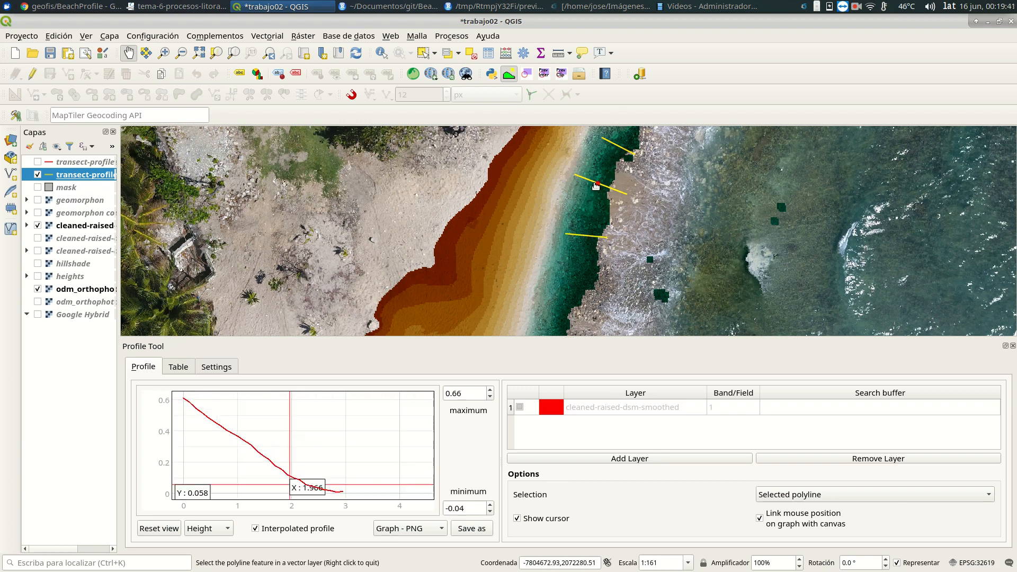
pyautogui.click(586, 238)
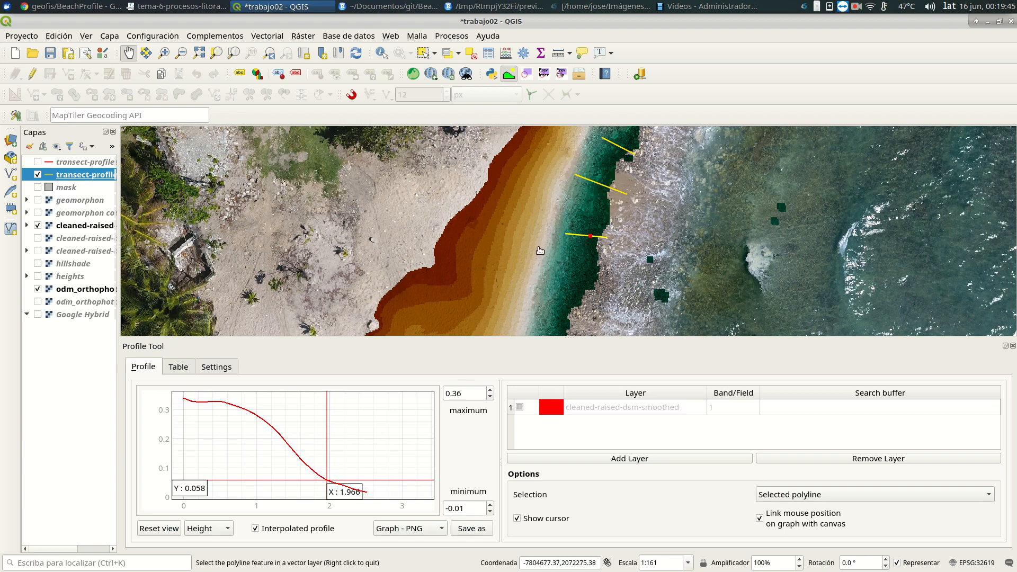
# Hide the yellow transect-profile layer and make the red transect-profile layer visible and active.
pyautogui.click(38, 174)
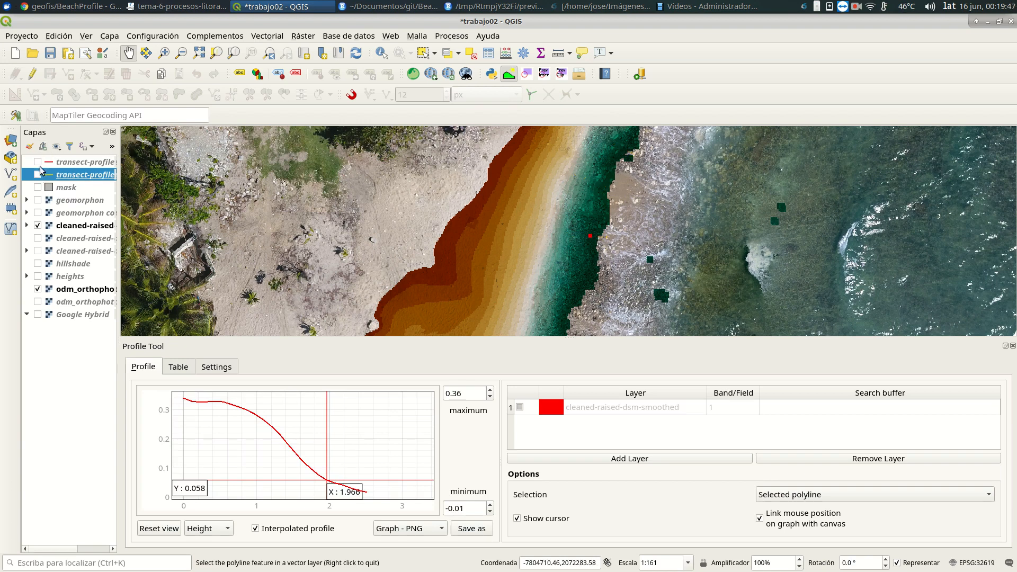
pyautogui.click(38, 161)
pyautogui.click(63, 161)
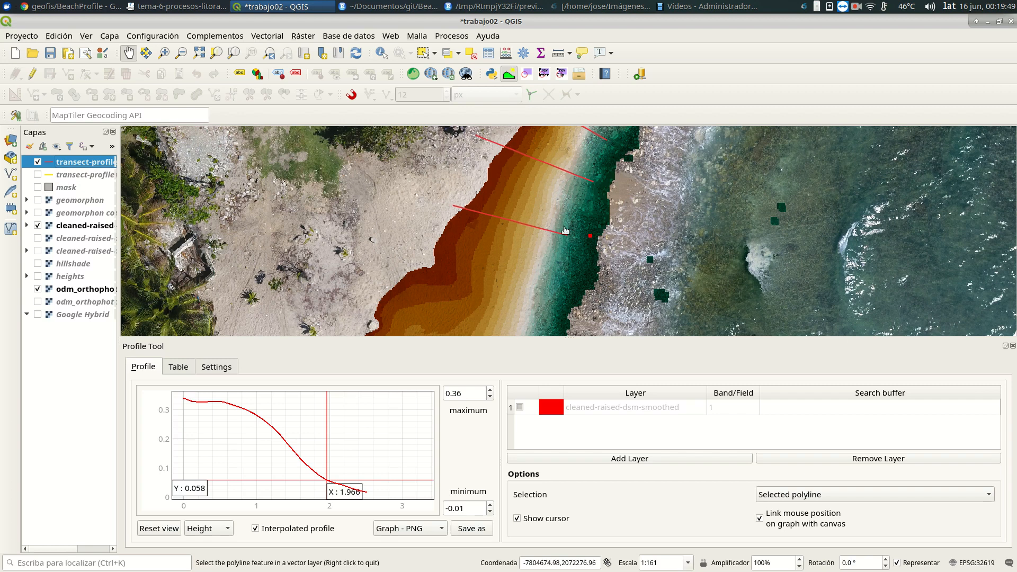
# Compare the smoothed profiles along the three red transects, finishing with the southernmost one.
pyautogui.click(543, 228)
pyautogui.click(563, 170)
pyautogui.click(591, 137)
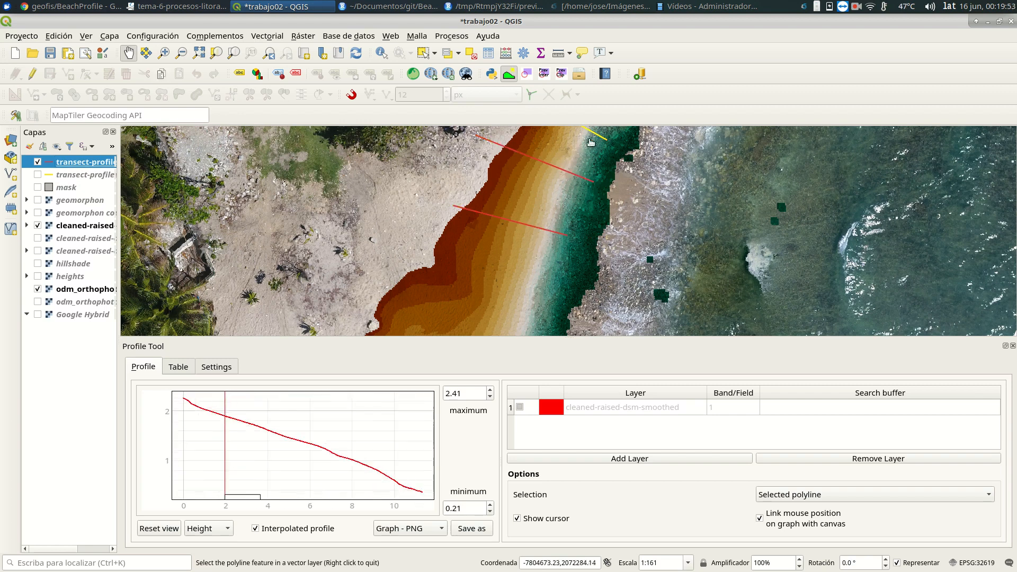
pyautogui.click(570, 177)
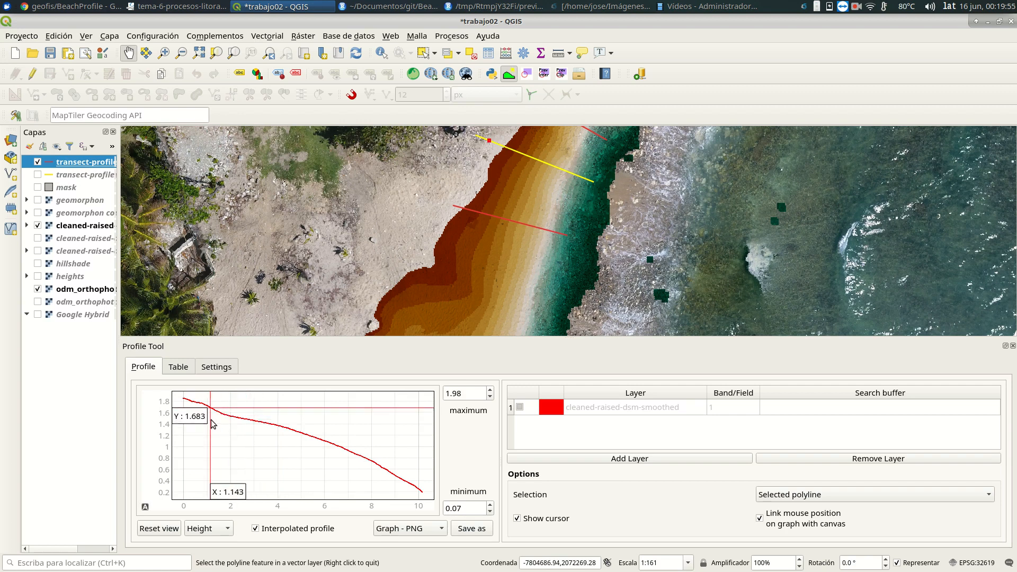
pyautogui.click(557, 235)
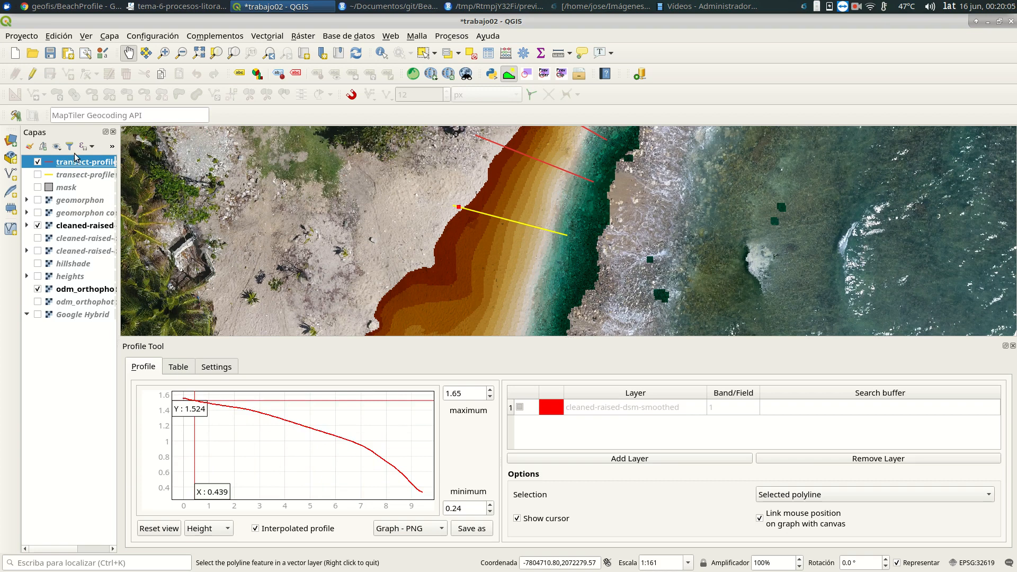
# Hide the red transect-profile layer and set the profile selection to Temporary polyline.
pyautogui.click(36, 162)
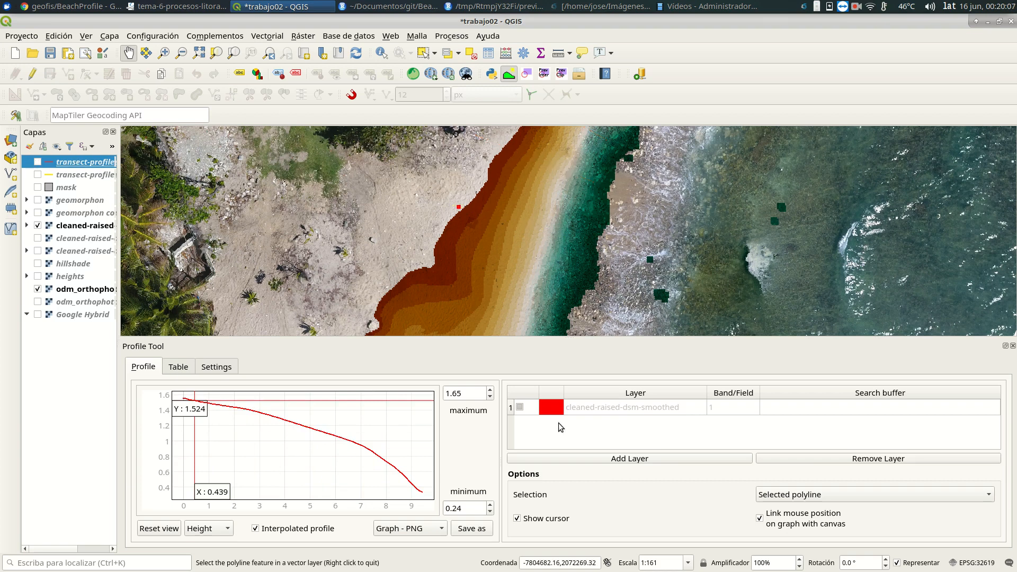
pyautogui.click(782, 496)
pyautogui.click(795, 479)
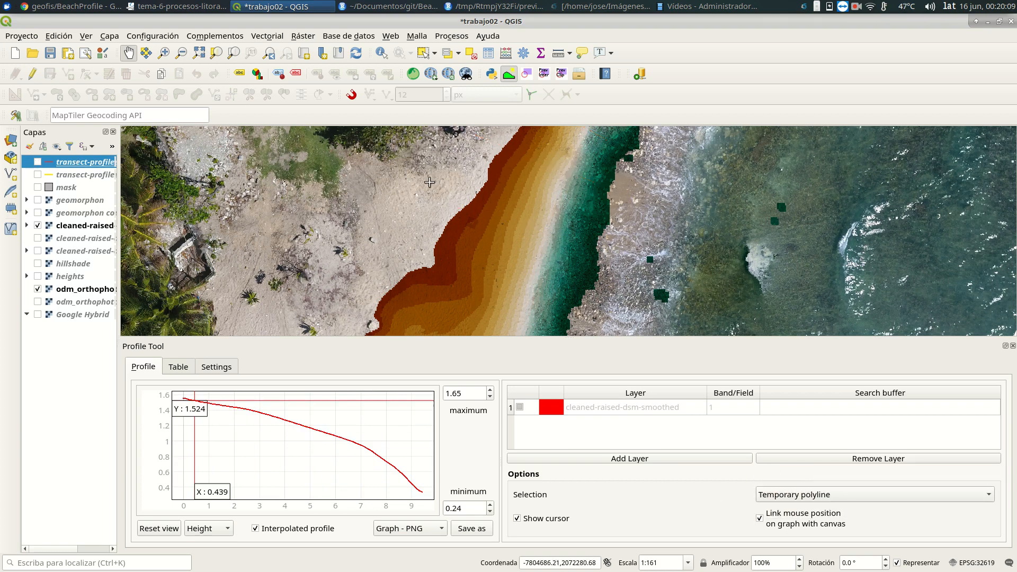
# Plot profiles along two temporary lines drawn one after the other from the beach across the shoreline, the second farther south.
pyautogui.click(534, 257)
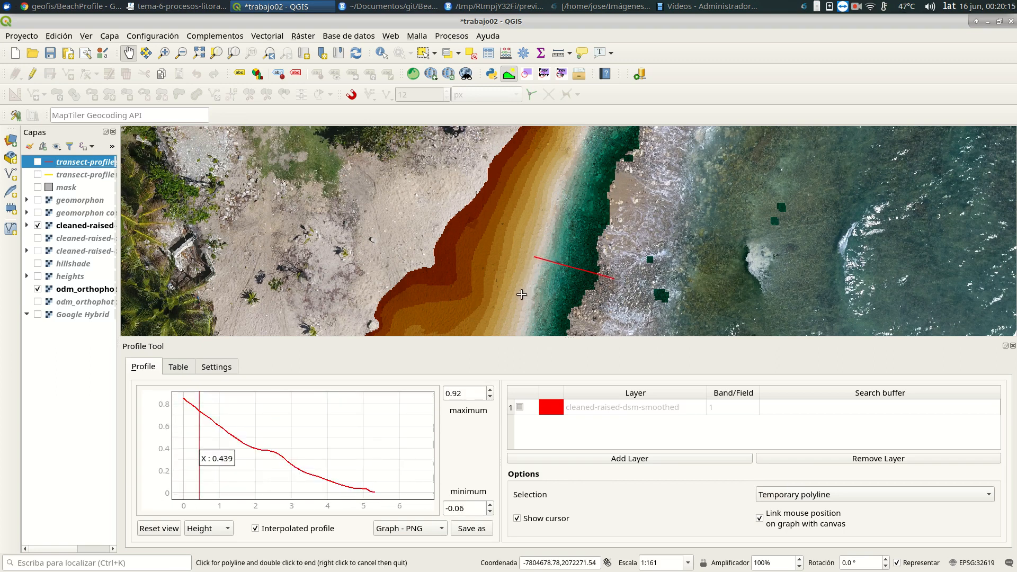
pyautogui.click(522, 295)
pyautogui.doubleClick(630, 321)
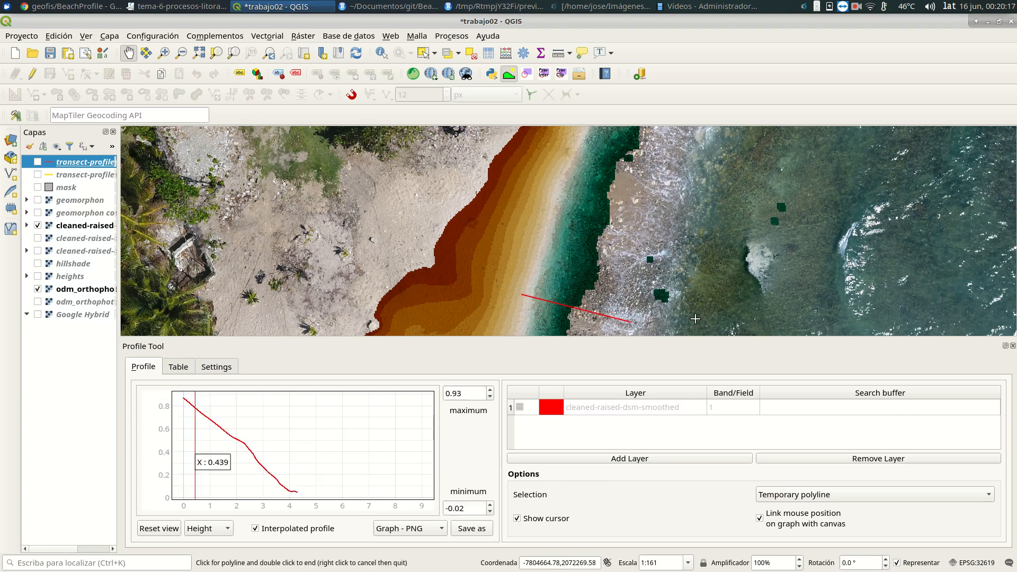
pyautogui.click(815, 496)
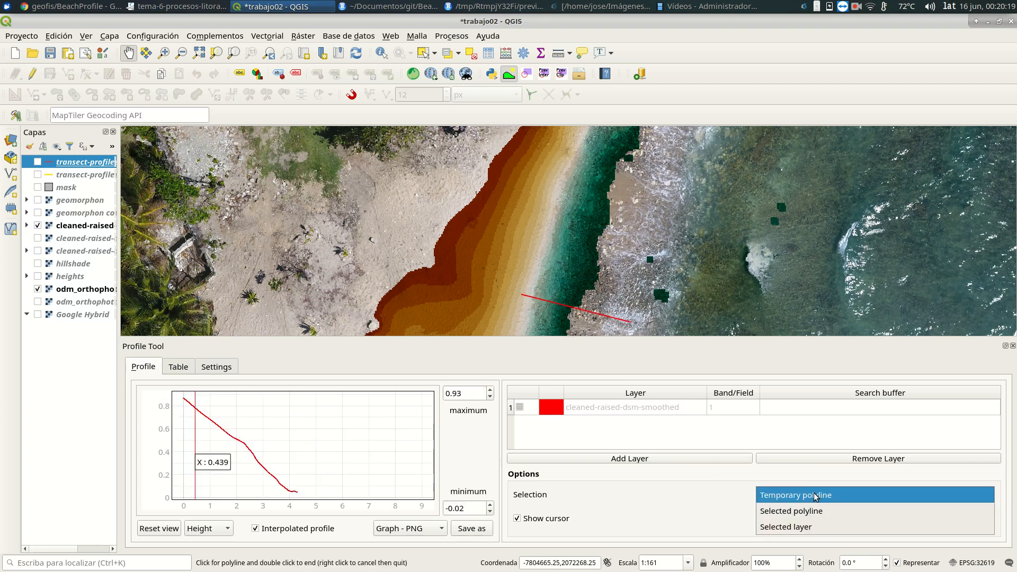
pyautogui.click(659, 488)
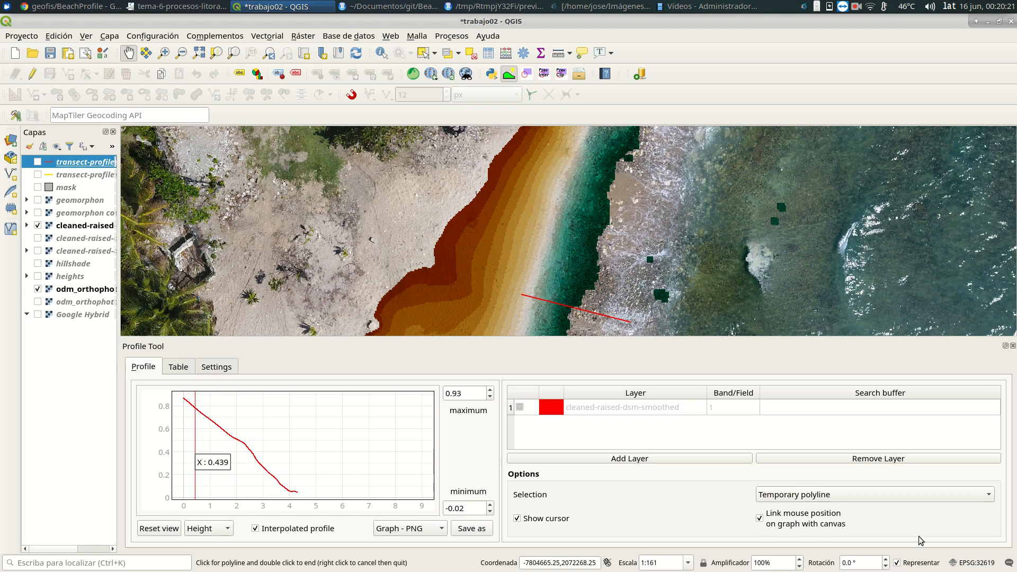
pyautogui.click(879, 496)
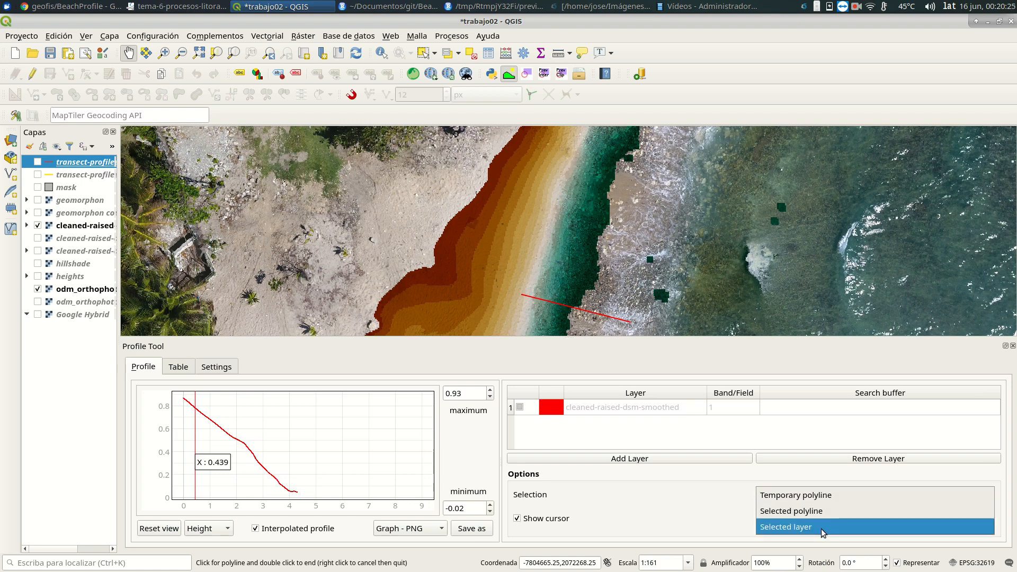
pyautogui.click(501, 115)
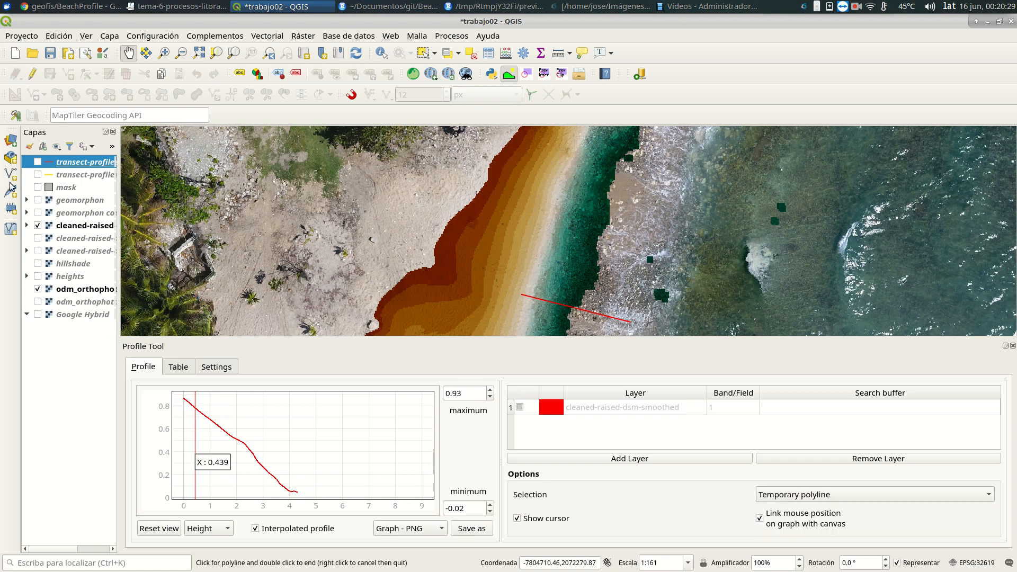
pyautogui.rightClick(64, 161)
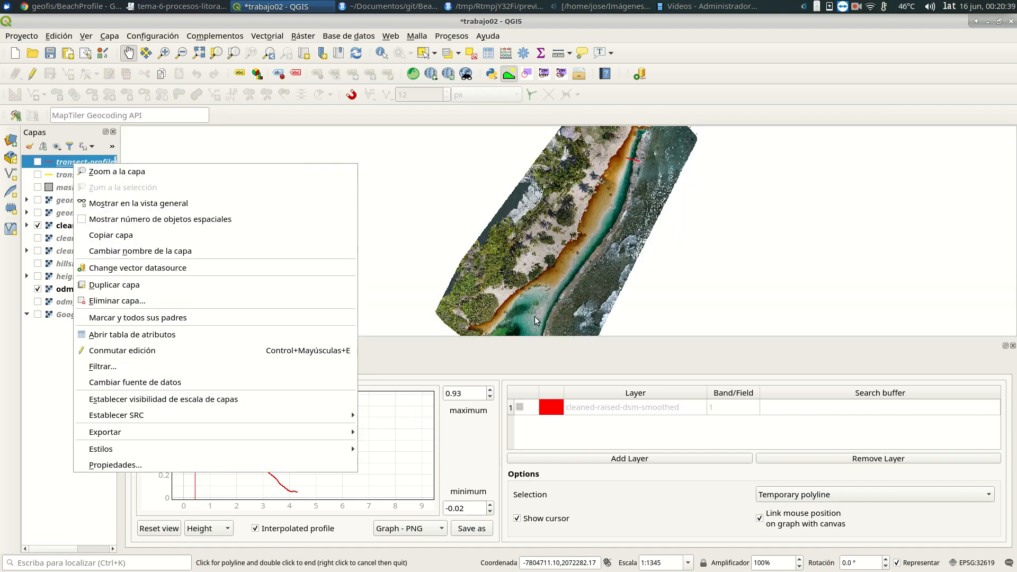
pyautogui.click(540, 321)
# Hide the coloured cleaned-raised elevation layer, leaving only the orthophoto displayed.
pyautogui.scroll(2, 541, 320)
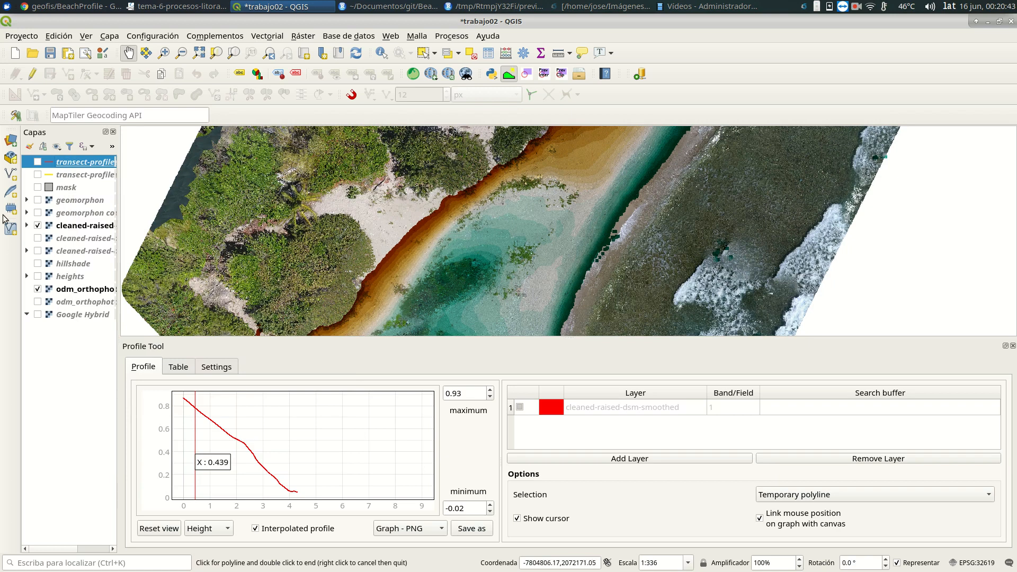
pyautogui.click(37, 225)
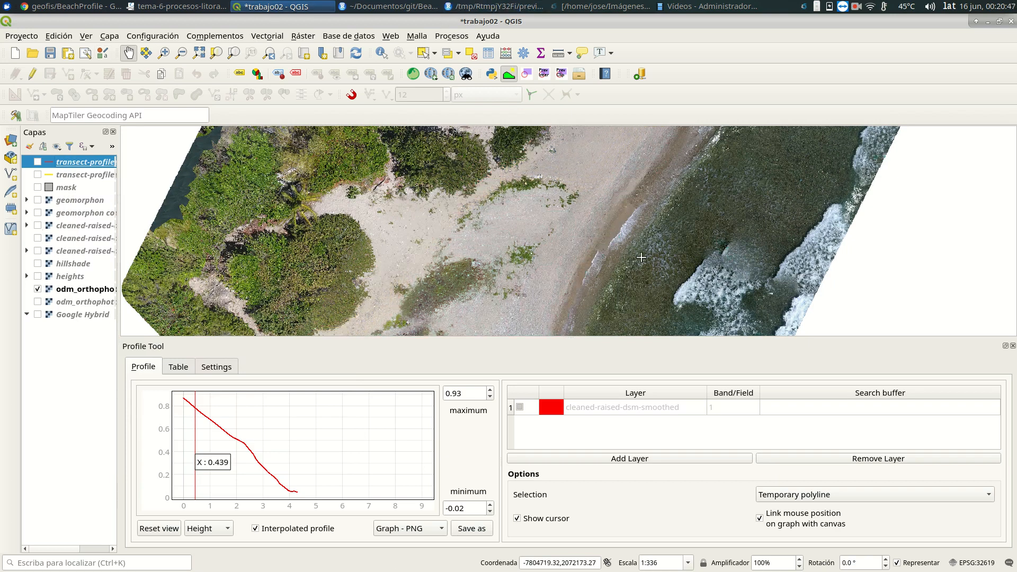
pyautogui.click(623, 186)
pyautogui.rightClick(556, 186)
# Restart the Profile Tool and plot a temporary profile line from the pond at the beach's southern end across the sand into the sea.
pyautogui.click(125, 46)
pyautogui.moveTo(550, 264); pyautogui.dragTo(557, 170)
pyautogui.moveTo(571, 280); pyautogui.dragTo(590, 247)
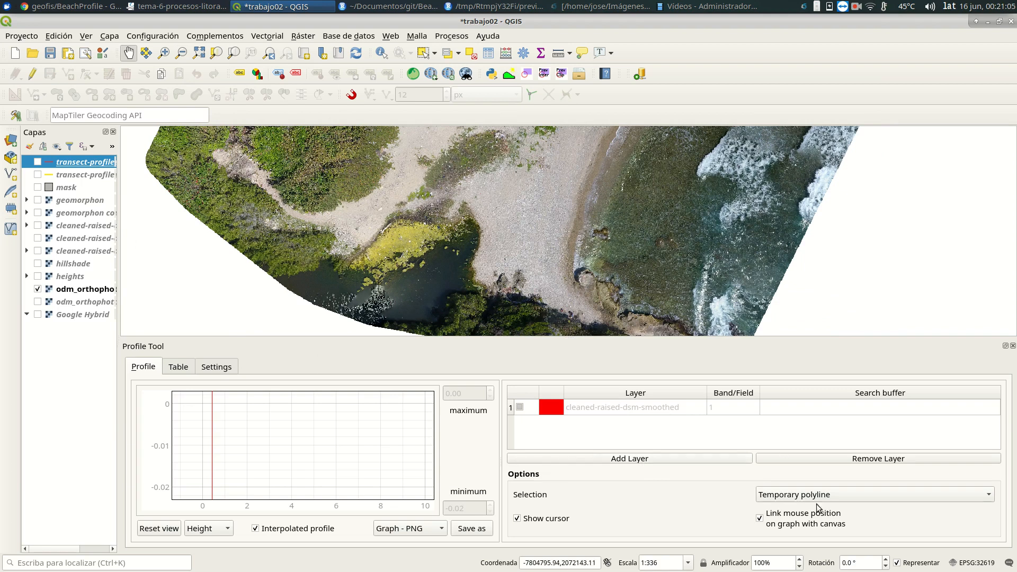
pyautogui.click(508, 75)
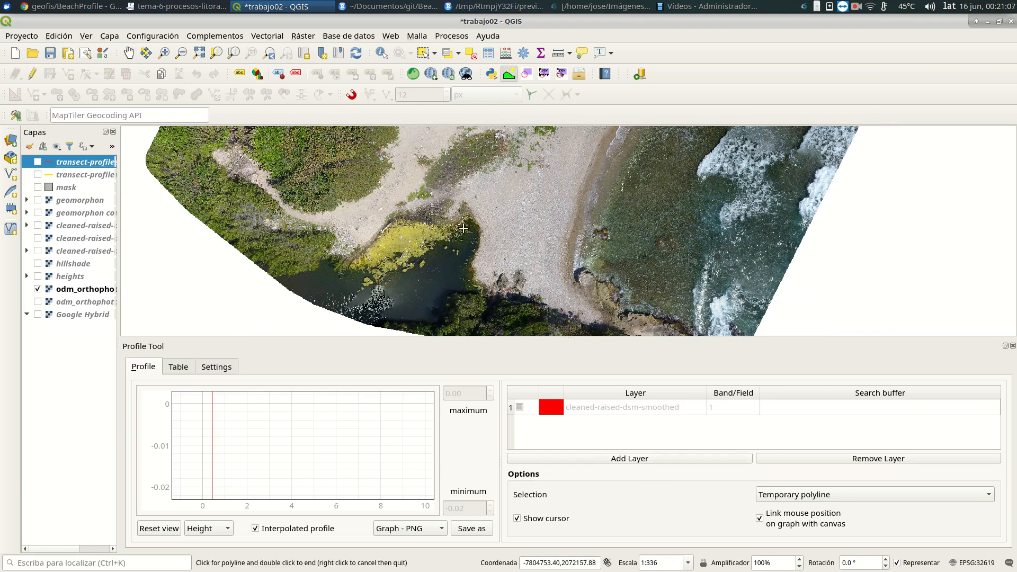
pyautogui.click(441, 263)
pyautogui.doubleClick(603, 252)
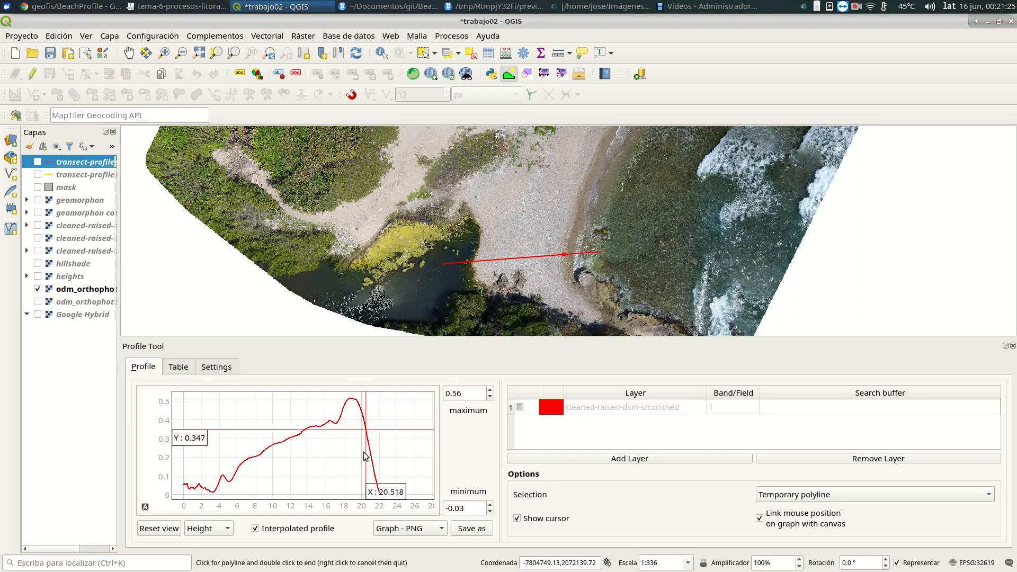
# Plot a very short temporary profile at the southern shoreline and a longer one from the mid-beach to the water.
pyautogui.click(563, 253)
pyautogui.doubleClick(581, 255)
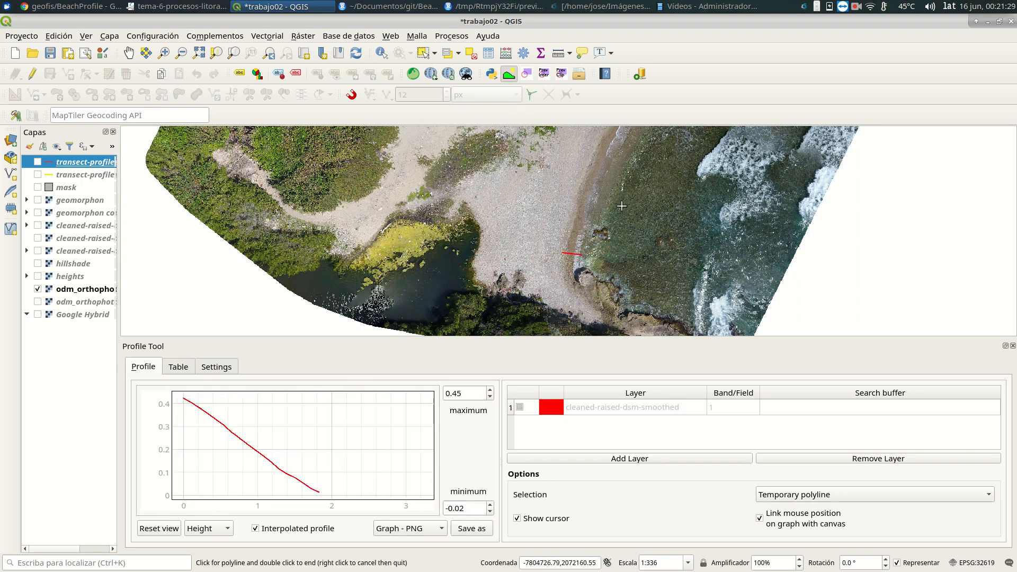
pyautogui.click(539, 248)
pyautogui.doubleClick(585, 252)
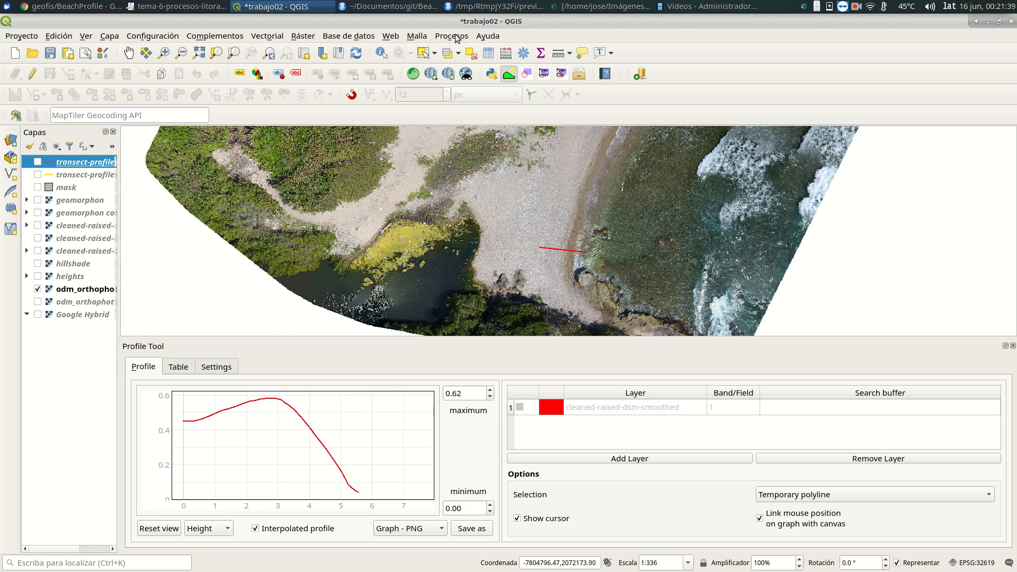
# Save the project and select r.geomorphon among the recently used algorithms in the Processing Toolbox.
pyautogui.click(51, 53)
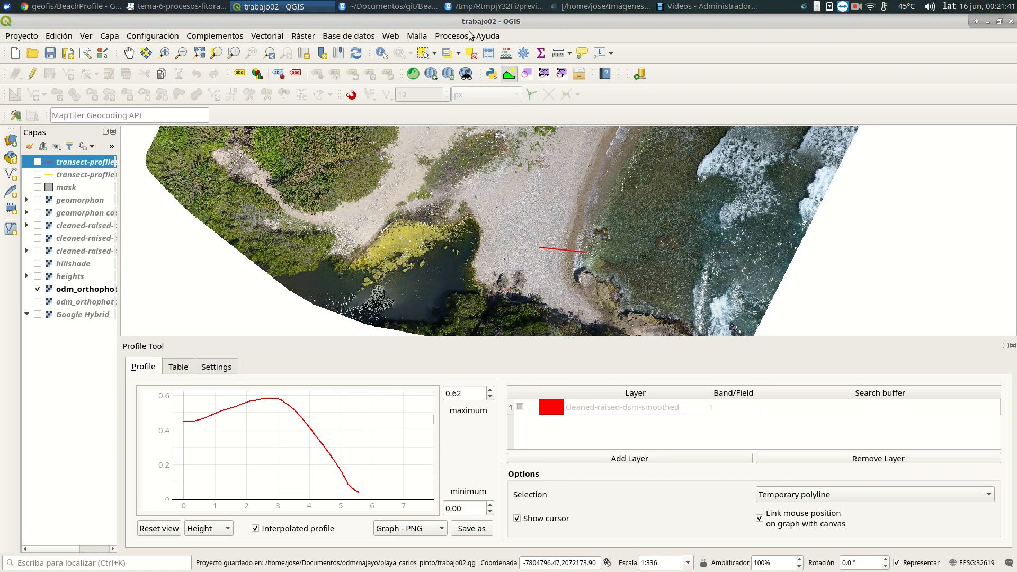
pyautogui.click(451, 35)
pyautogui.click(478, 52)
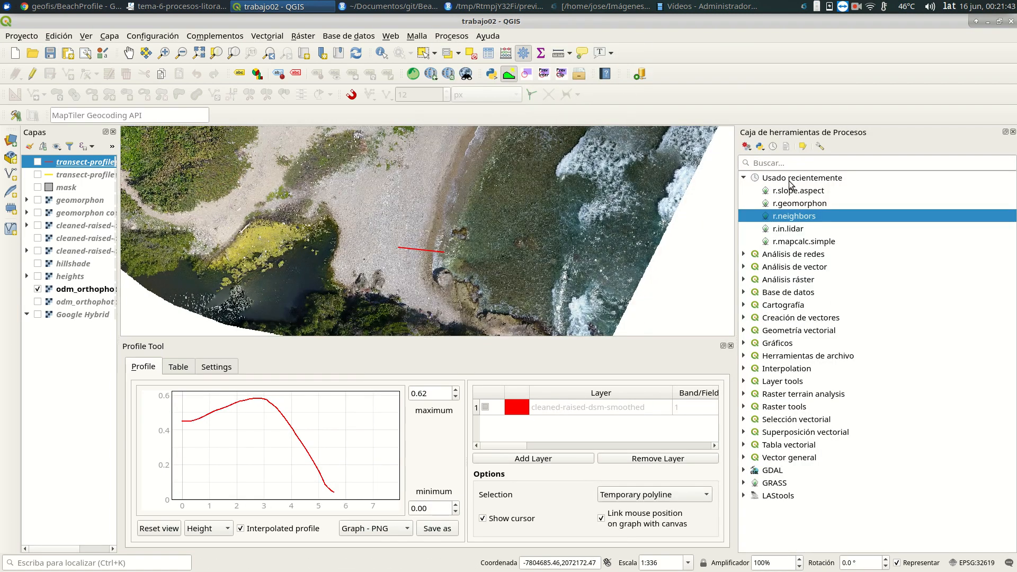
pyautogui.click(802, 205)
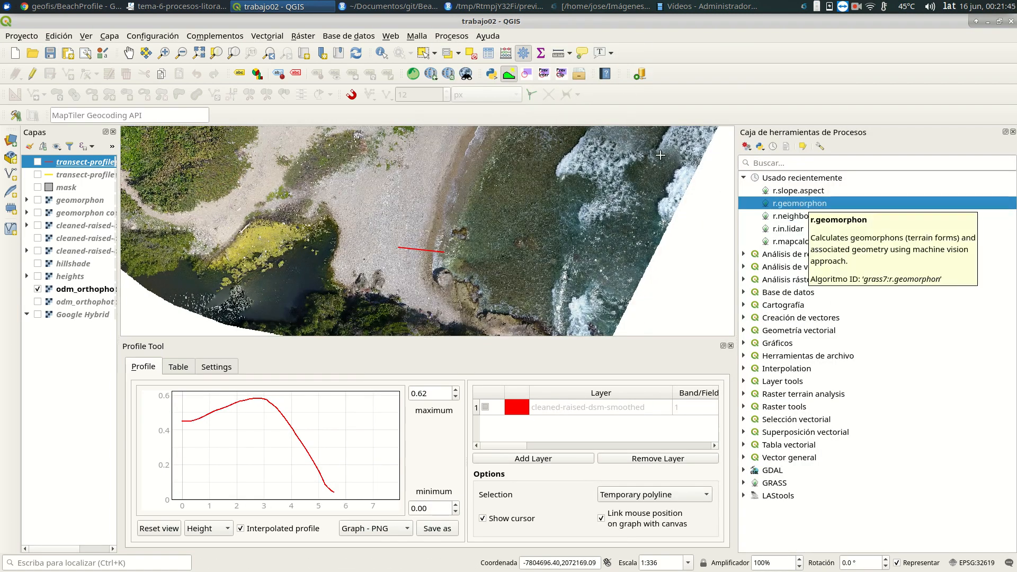
# View the Geomorphons article on ScienceDirect in the browser and return to QGIS.
pyautogui.click(33, 5)
pyautogui.click(758, 24)
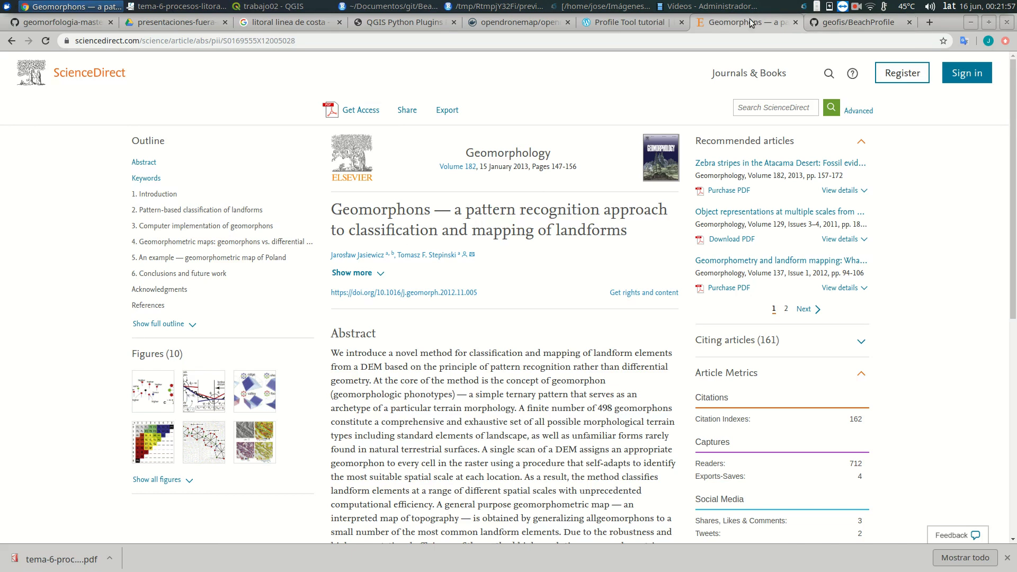
pyautogui.click(286, 6)
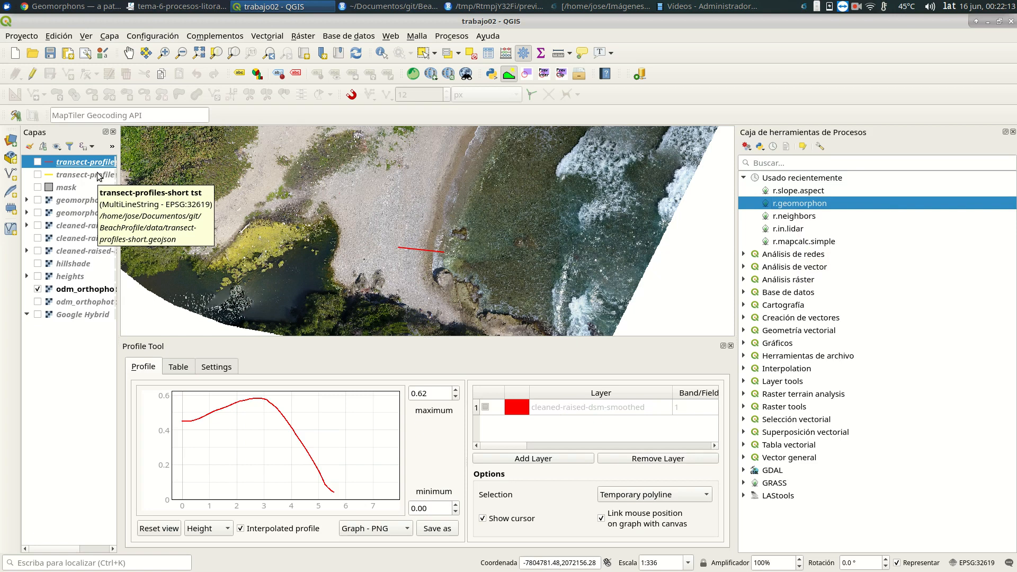
# View the QGIS version details in the program's About information and close it.
pyautogui.click(488, 35)
pyautogui.click(508, 167)
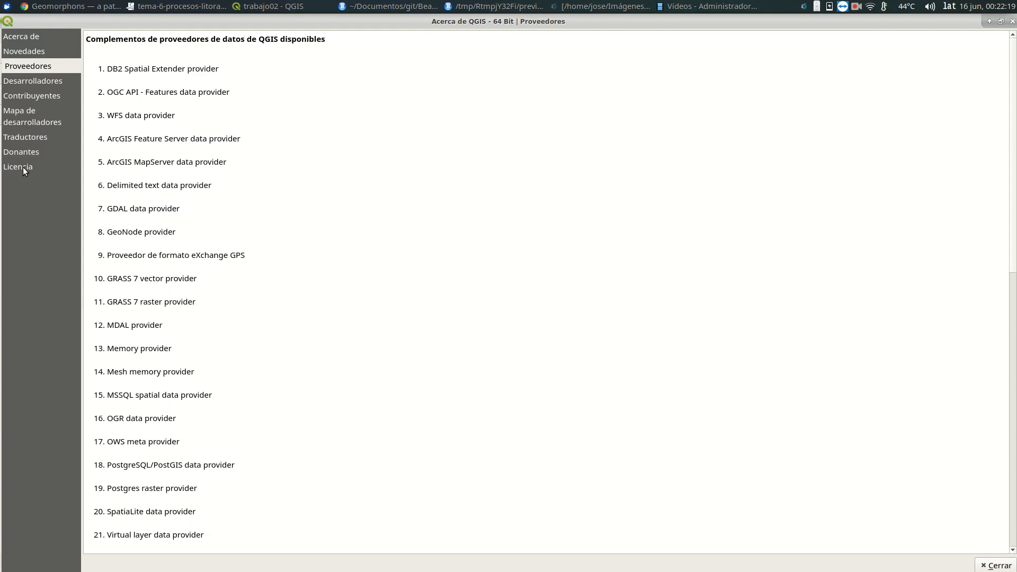
pyautogui.click(23, 37)
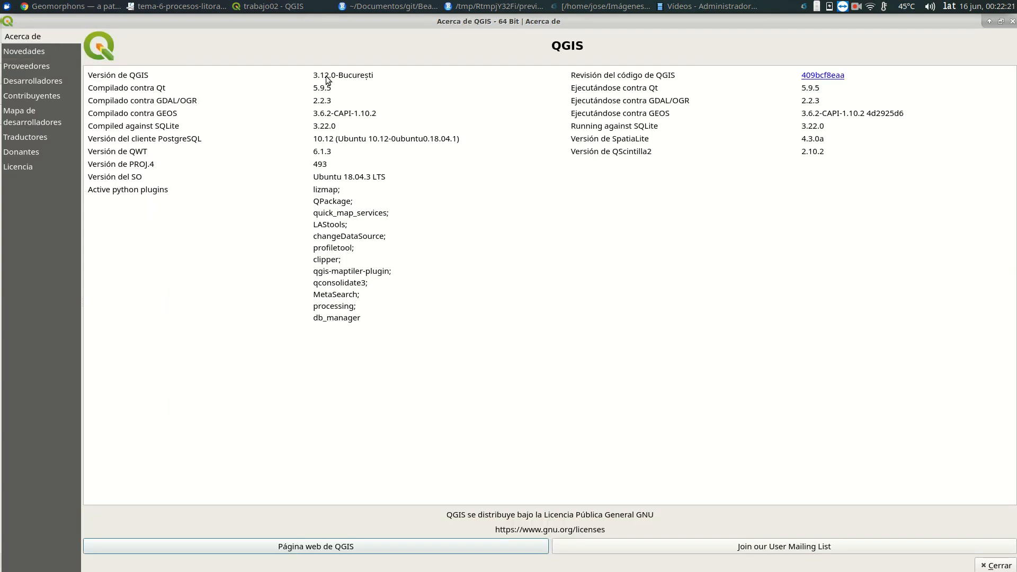
pyautogui.click(1012, 21)
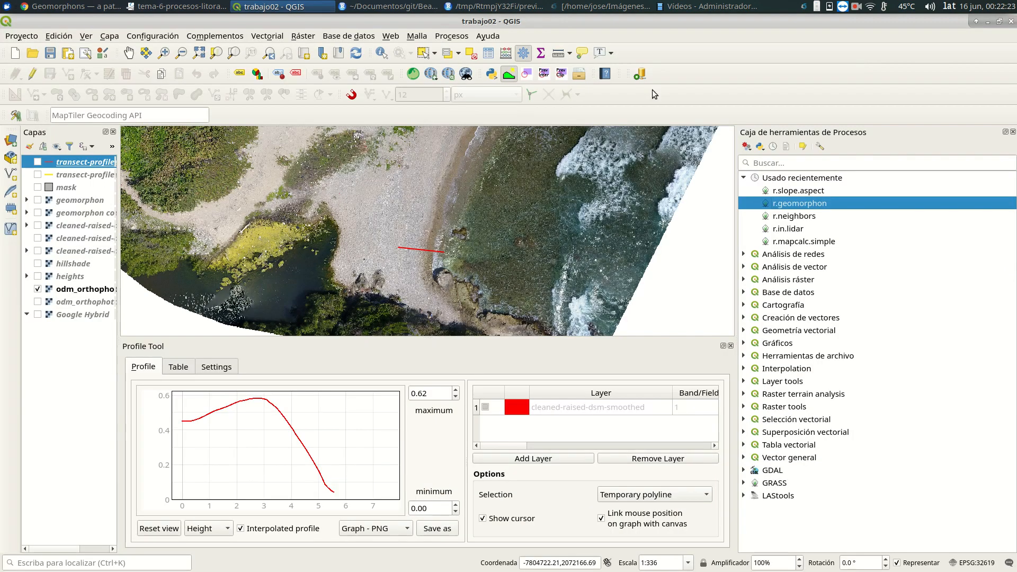
# Show the geomorphon layer and hide the orthophoto beneath it.
pyautogui.click(59, 201)
pyautogui.click(38, 200)
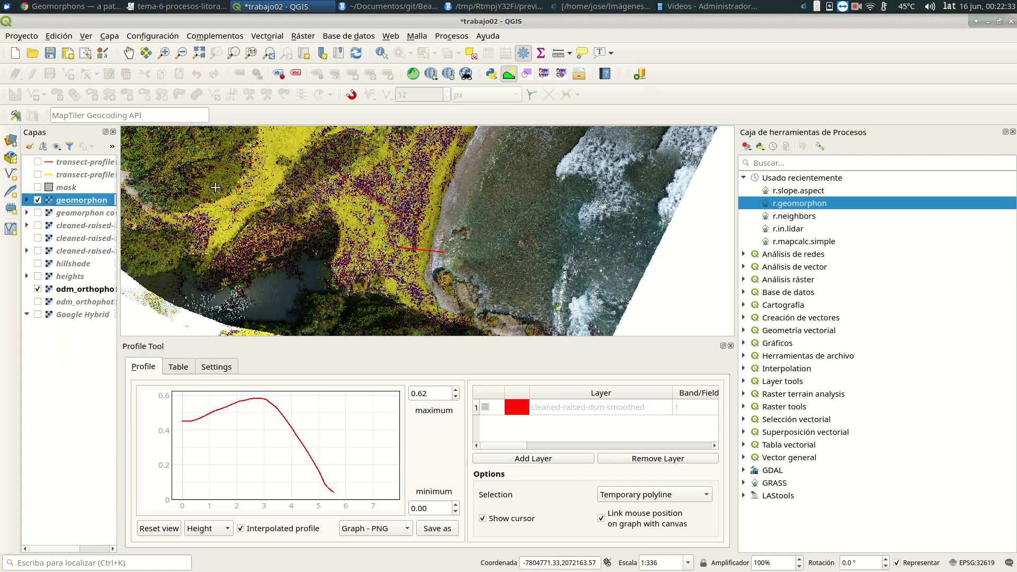
pyautogui.click(36, 290)
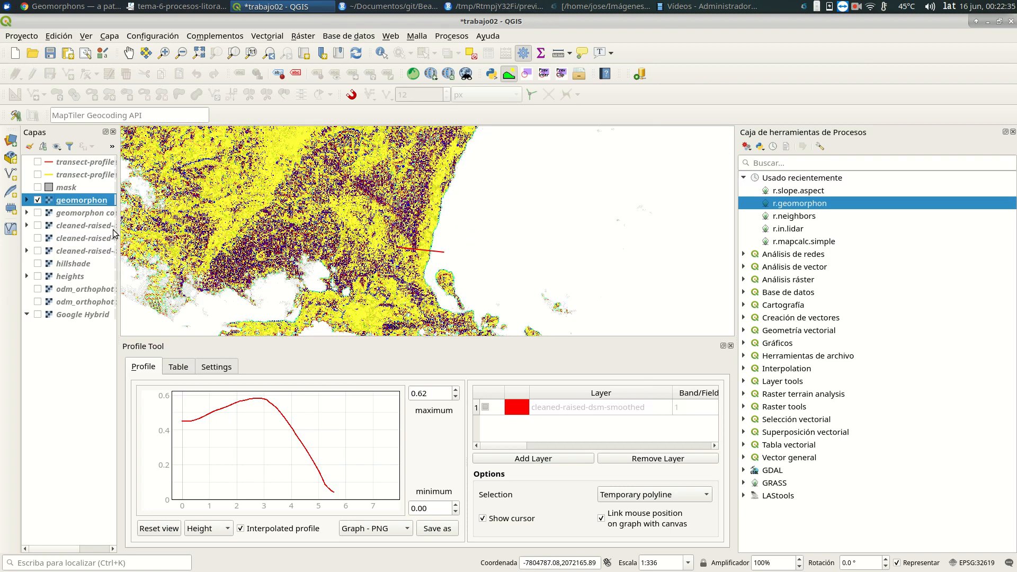
# Examine the geomorphon landform classes along the beach's shoreline.
pyautogui.click(128, 53)
pyautogui.moveTo(476, 138); pyautogui.dragTo(376, 232)
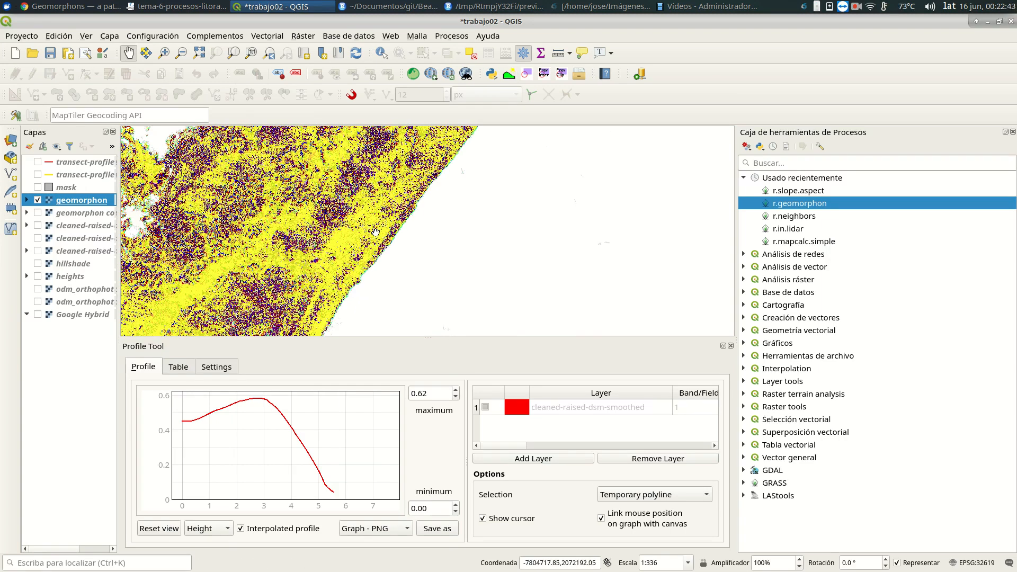
pyautogui.moveTo(418, 191); pyautogui.dragTo(355, 232)
pyautogui.scroll(1, 403, 200)
pyautogui.scroll(1, 415, 198)
pyautogui.scroll(-1, 413, 201)
pyautogui.moveTo(413, 202); pyautogui.dragTo(440, 162)
# Search the web for "r.geomorphon" in the browser, view the GRASS GIS manual's landform legend image and return to QGIS.
pyautogui.click(72, 7)
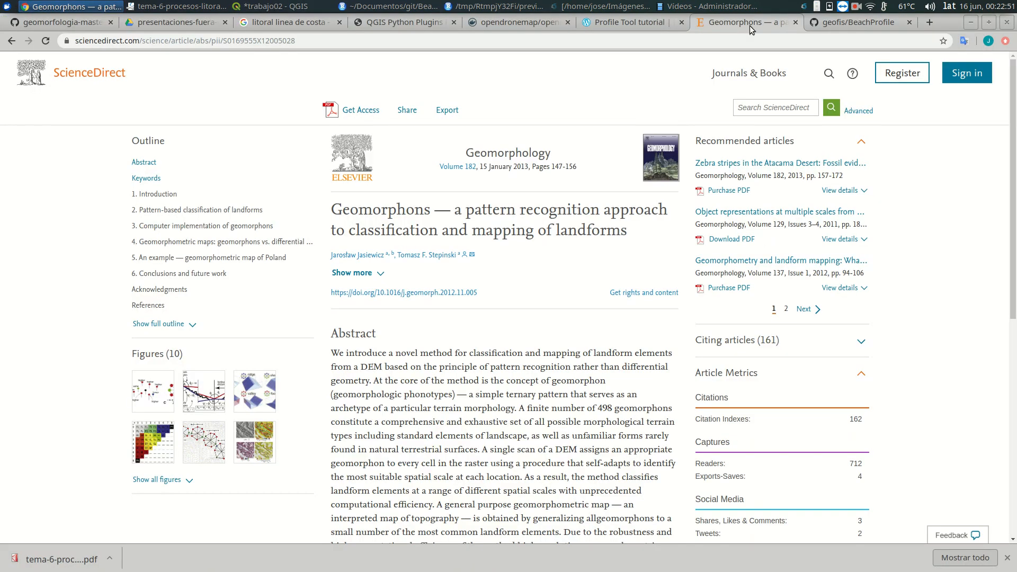
pyautogui.click(877, 23)
pyautogui.click(855, 40)
pyautogui.write('r.geomorphon')
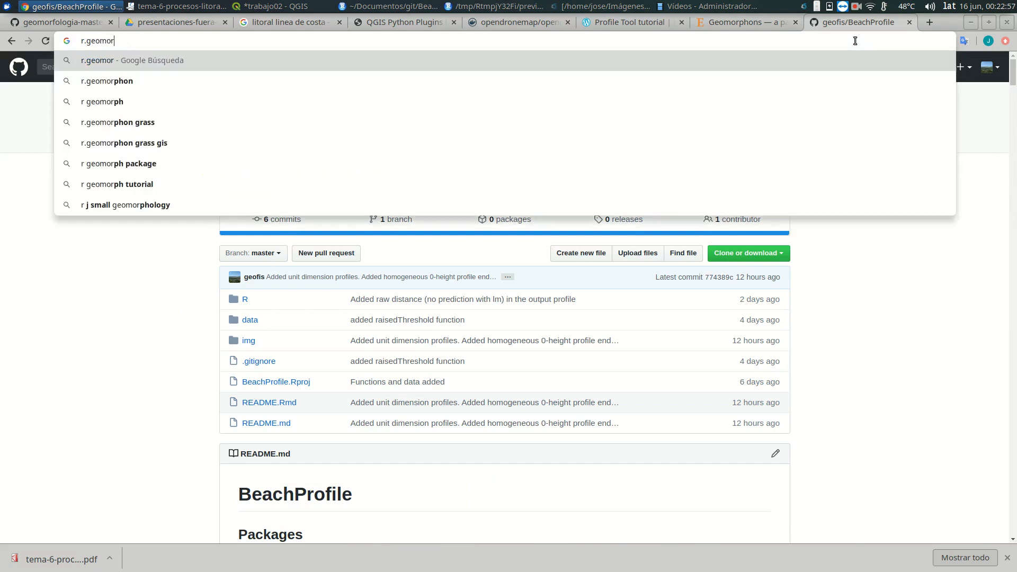
pyautogui.press('Return')
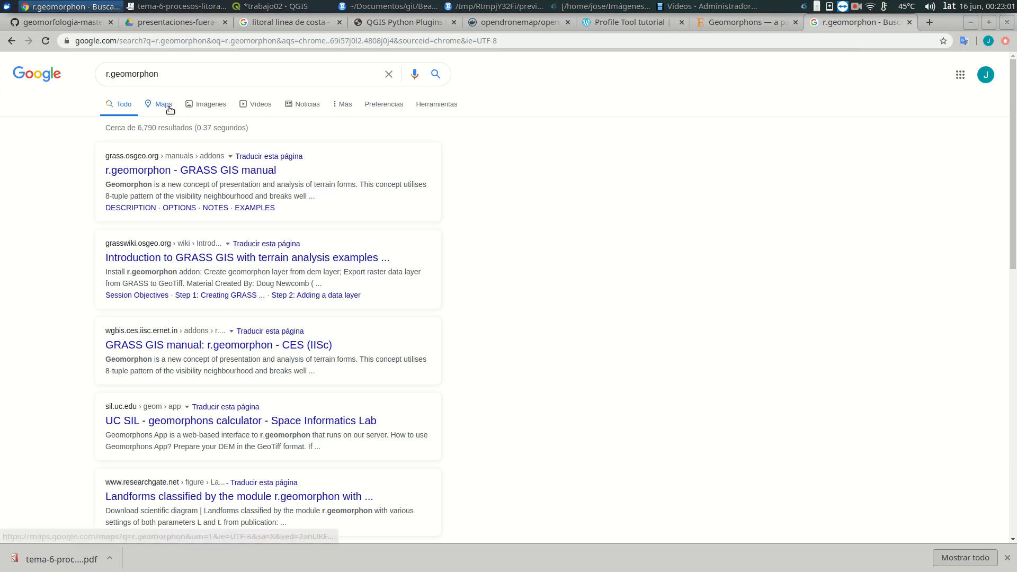
pyautogui.click(202, 104)
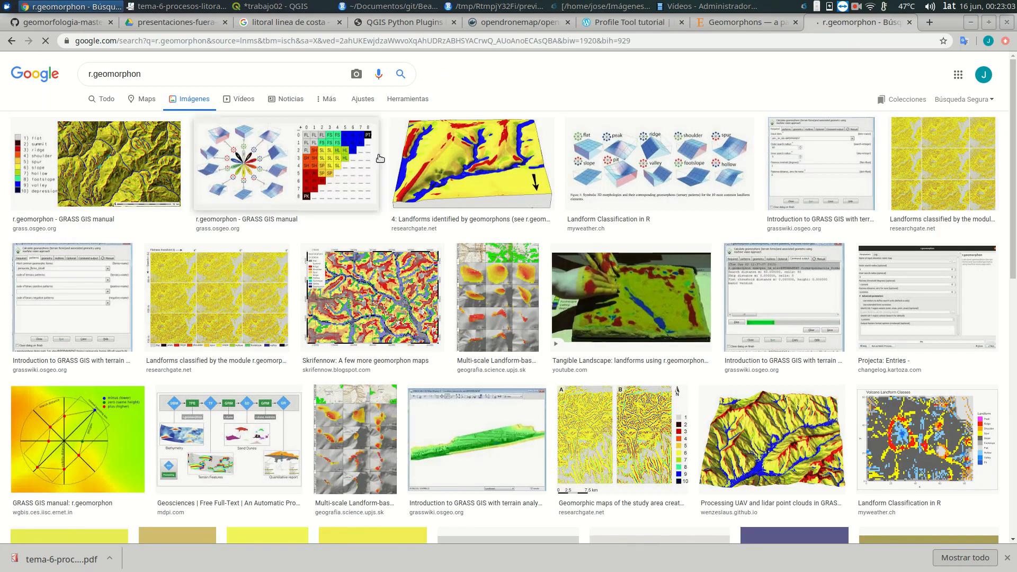
pyautogui.click(42, 140)
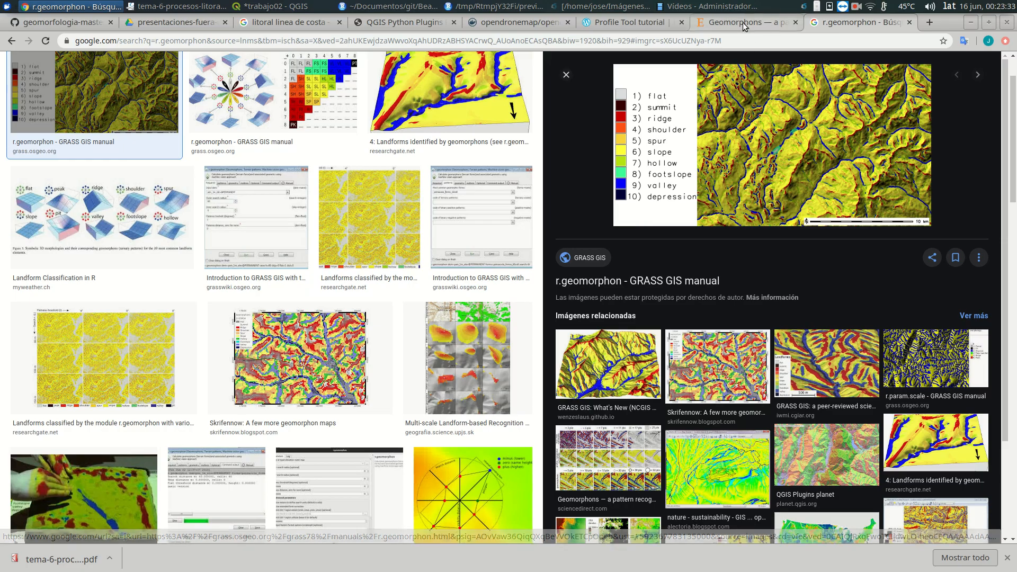
pyautogui.click(258, 5)
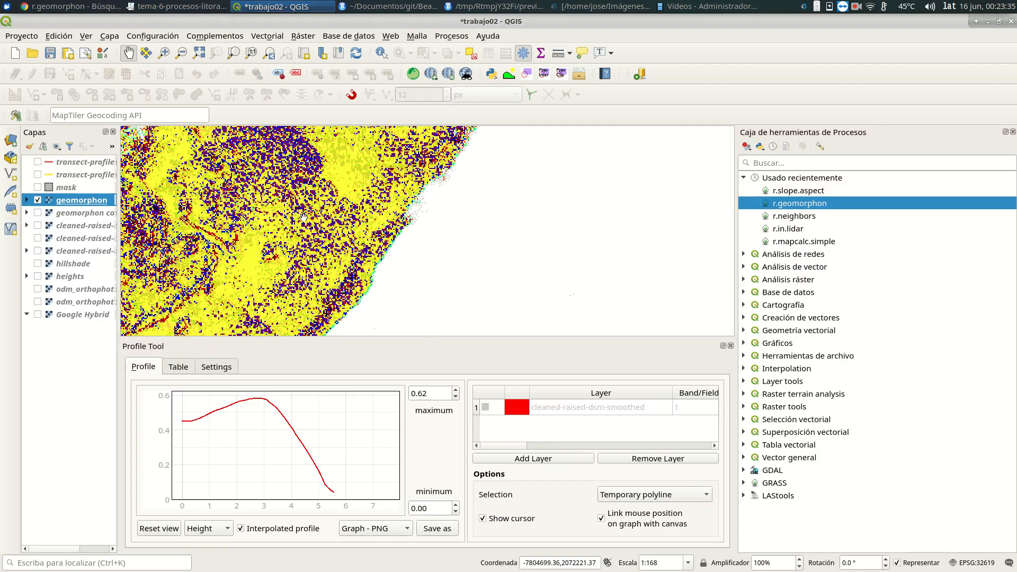
# Run r.neighbors on the geomorphon raster with the mode operation and a neighbourhood size of 3.
pyautogui.scroll(1, 351, 304)
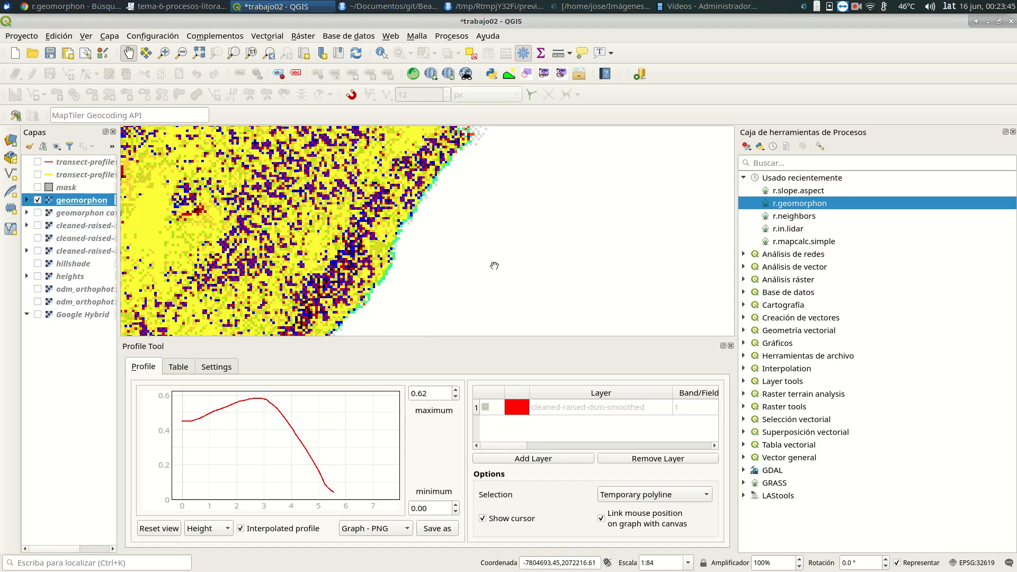
pyautogui.doubleClick(794, 218)
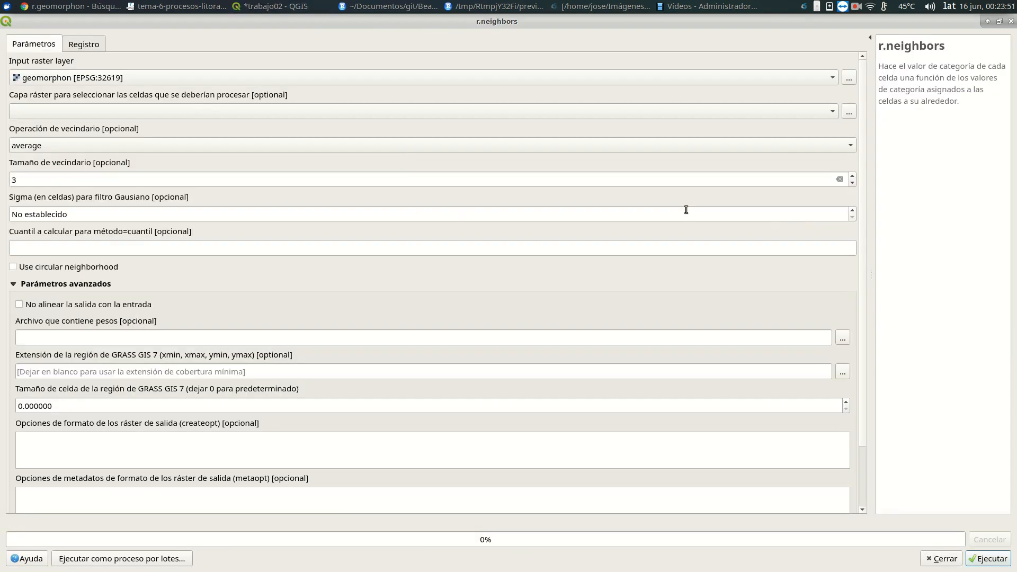
pyautogui.click(143, 147)
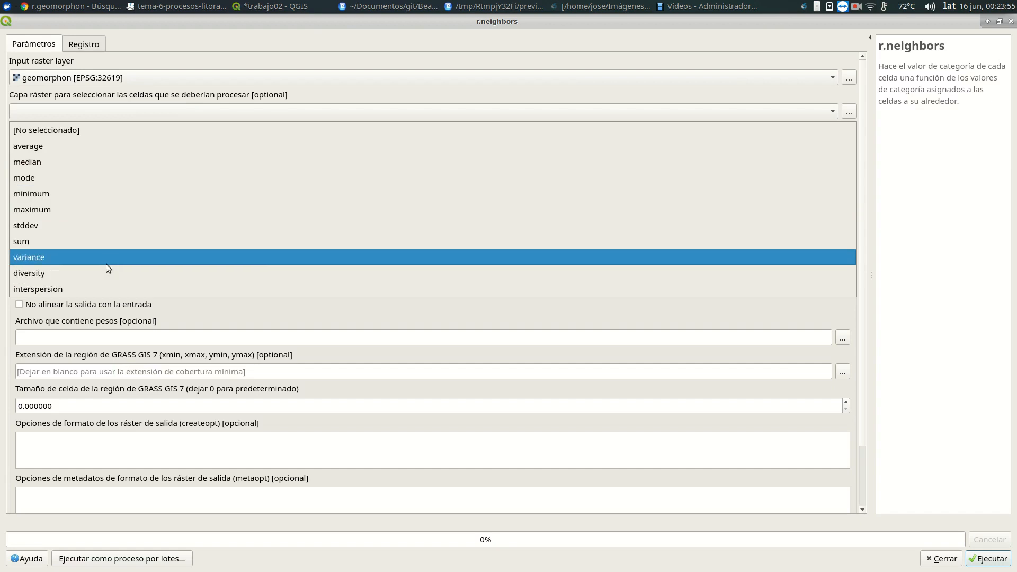
pyautogui.click(77, 177)
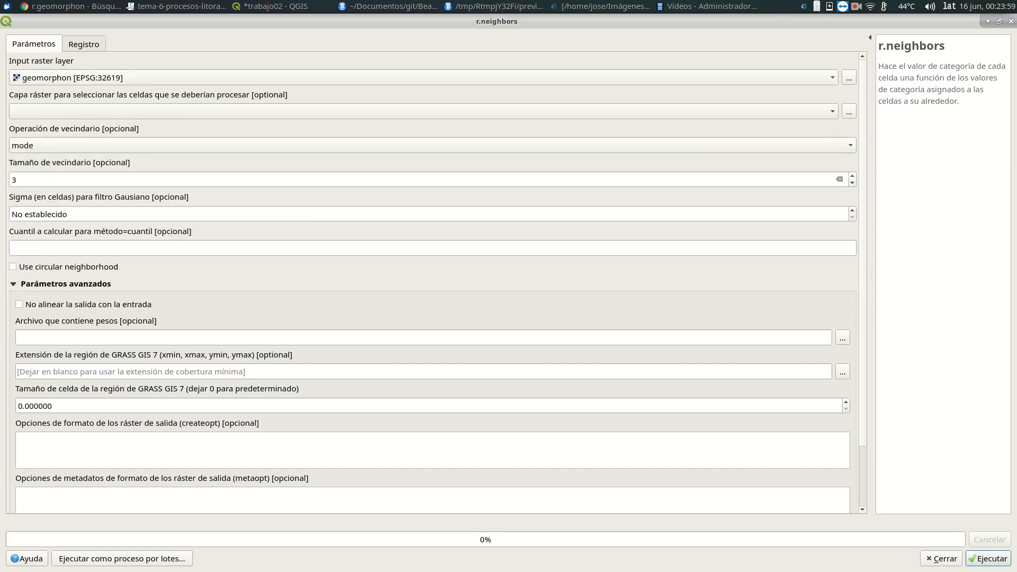
pyautogui.click(991, 558)
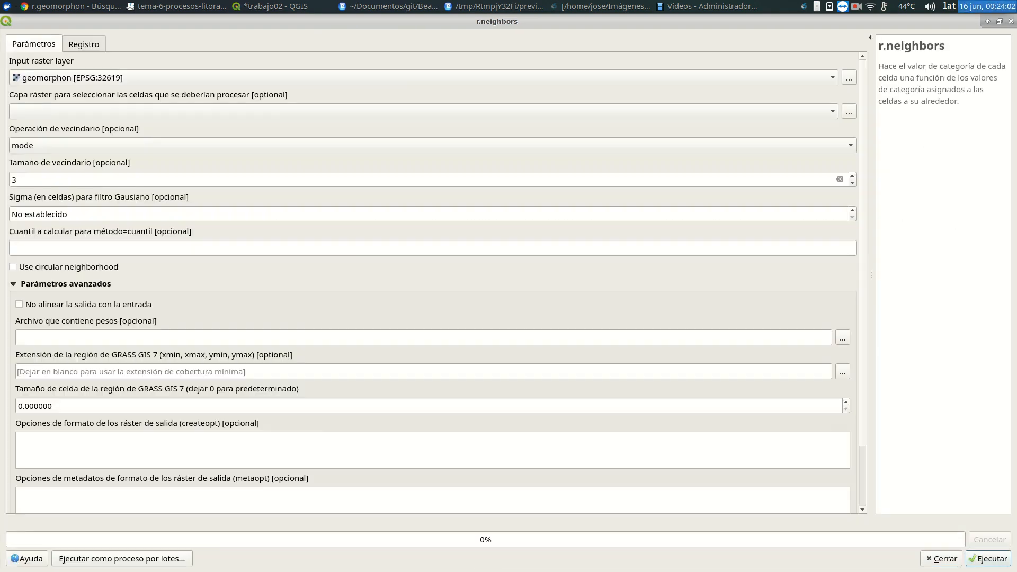
pyautogui.click(1011, 22)
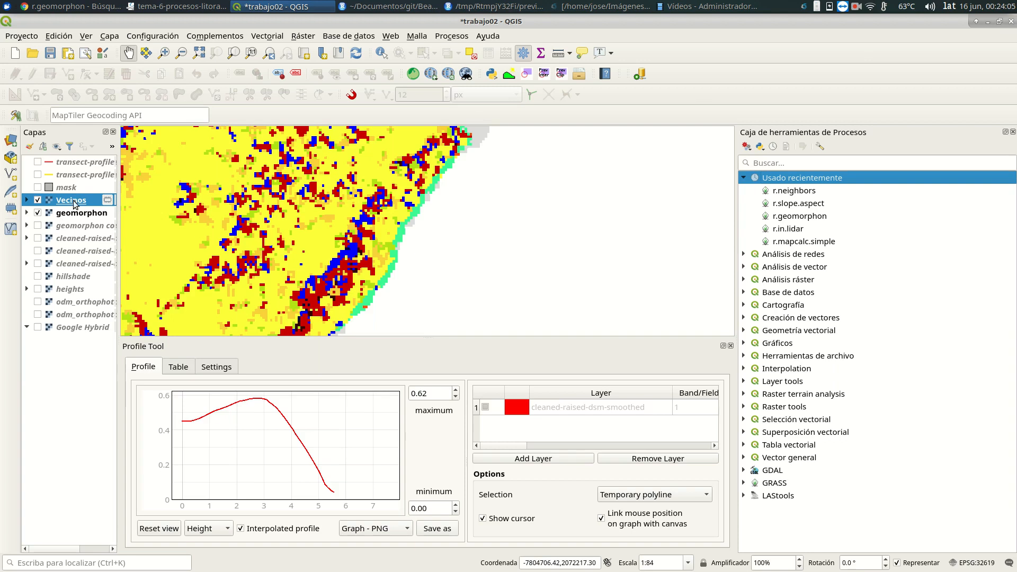
# Examine the landform classes of the Vecinos layer along the whole shoreline, from the northern beach to its southern end.
pyautogui.scroll(-1, 390, 201)
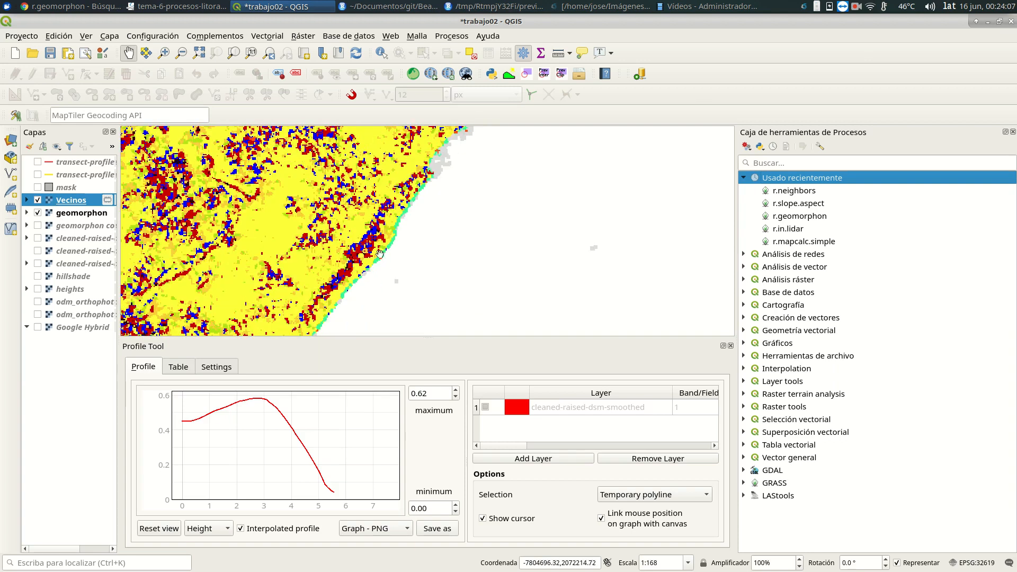
pyautogui.moveTo(409, 197); pyautogui.dragTo(365, 312)
pyautogui.moveTo(398, 224); pyautogui.dragTo(362, 317)
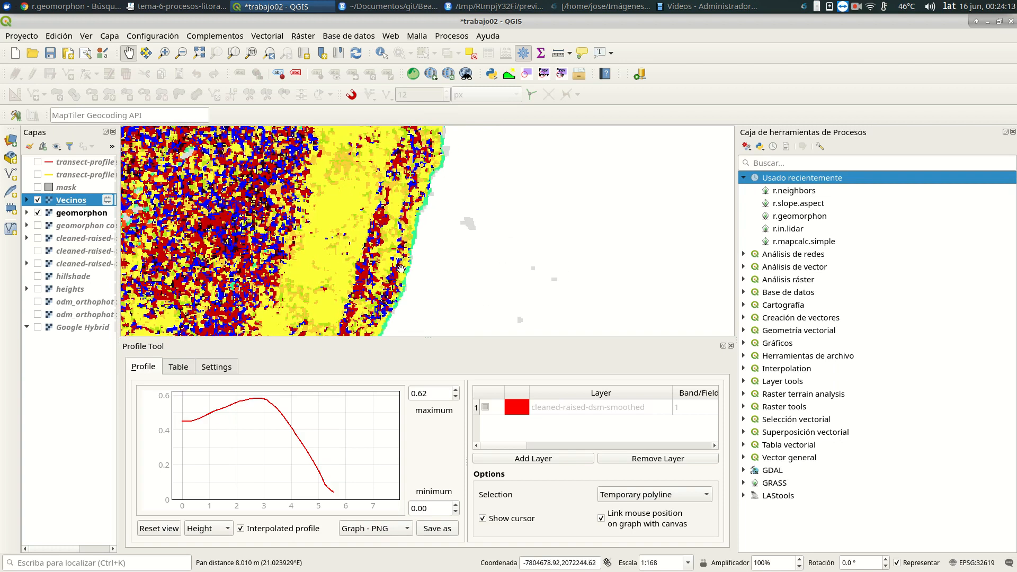
pyautogui.moveTo(385, 278); pyautogui.dragTo(411, 222)
pyautogui.moveTo(326, 289); pyautogui.dragTo(415, 145)
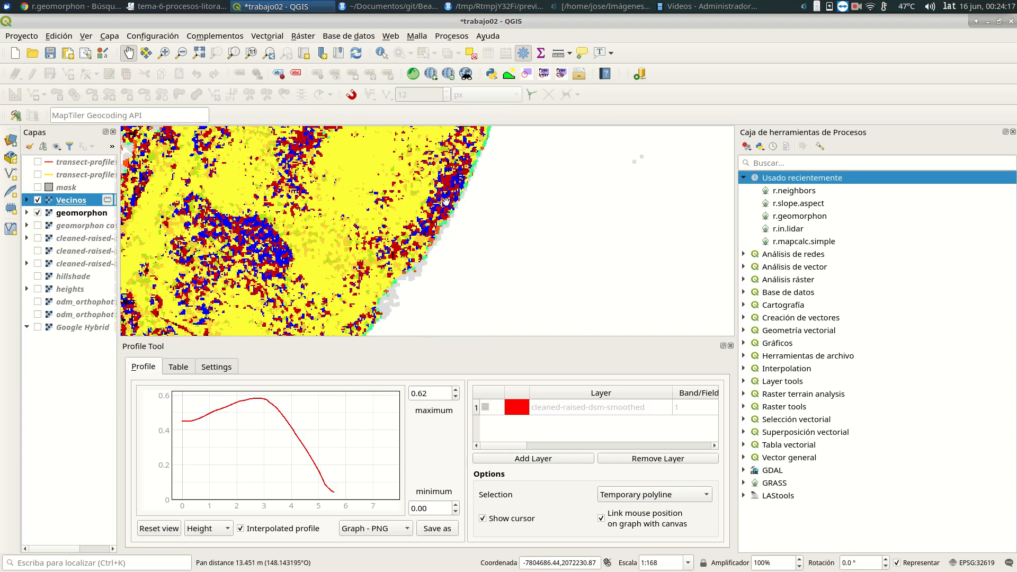
pyautogui.moveTo(396, 294); pyautogui.dragTo(443, 240)
pyautogui.moveTo(376, 273); pyautogui.dragTo(406, 205)
pyautogui.moveTo(328, 271); pyautogui.dragTo(373, 213)
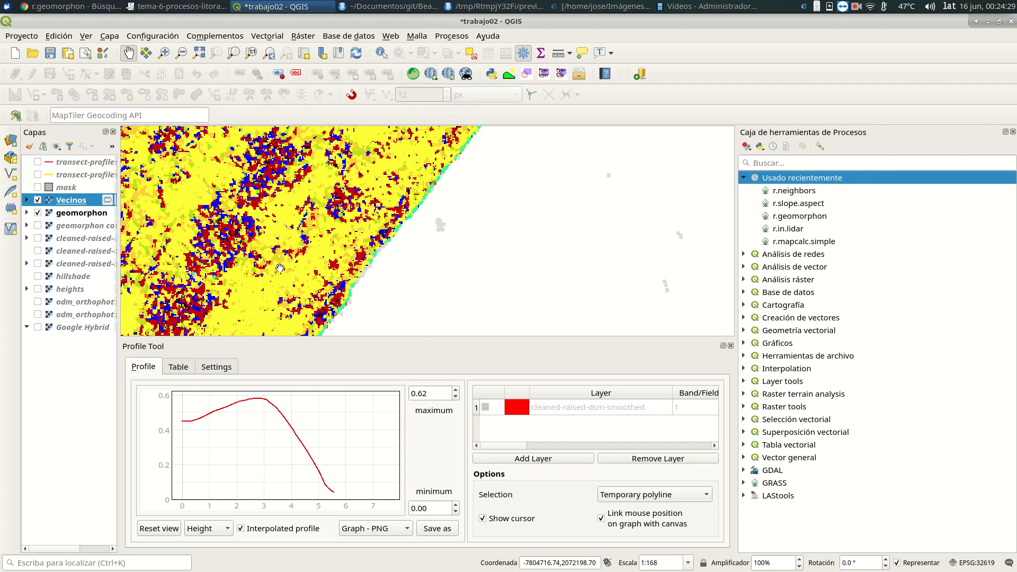
pyautogui.moveTo(371, 305); pyautogui.dragTo(421, 208)
pyautogui.moveTo(331, 275); pyautogui.dragTo(390, 208)
pyautogui.moveTo(364, 311); pyautogui.dragTo(349, 270)
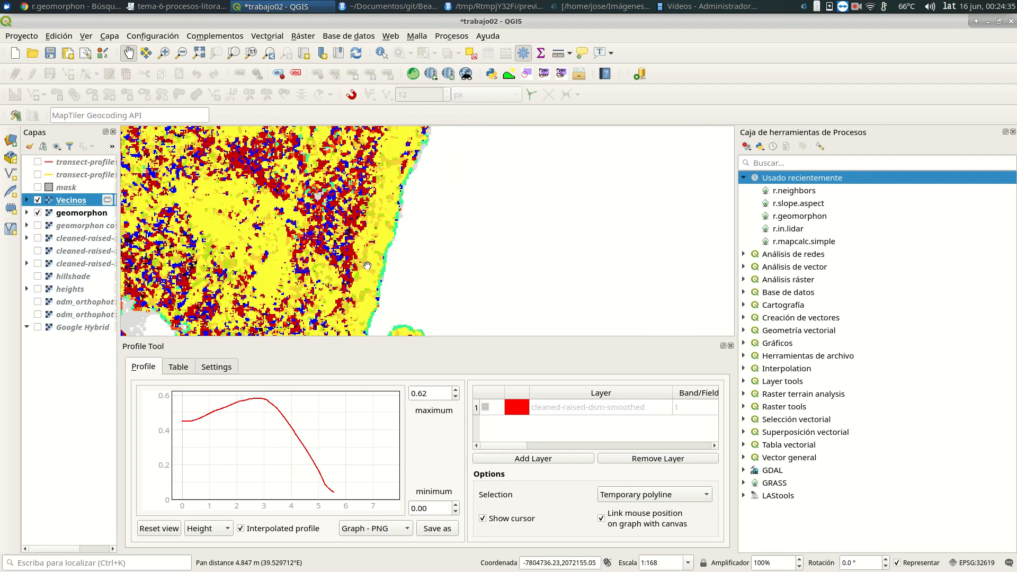
pyautogui.scroll(-2, 371, 243)
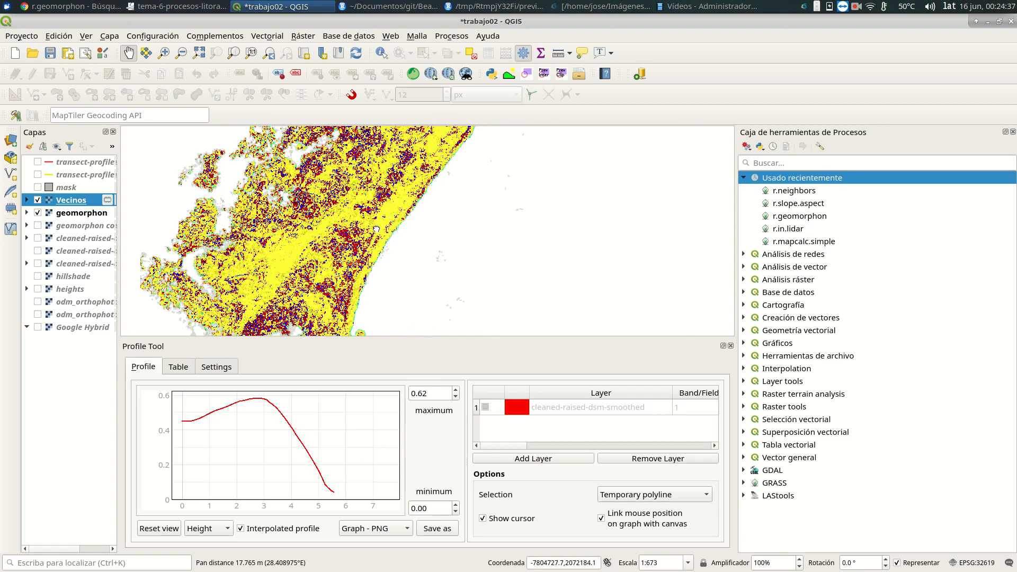
pyautogui.moveTo(375, 223); pyautogui.dragTo(370, 261)
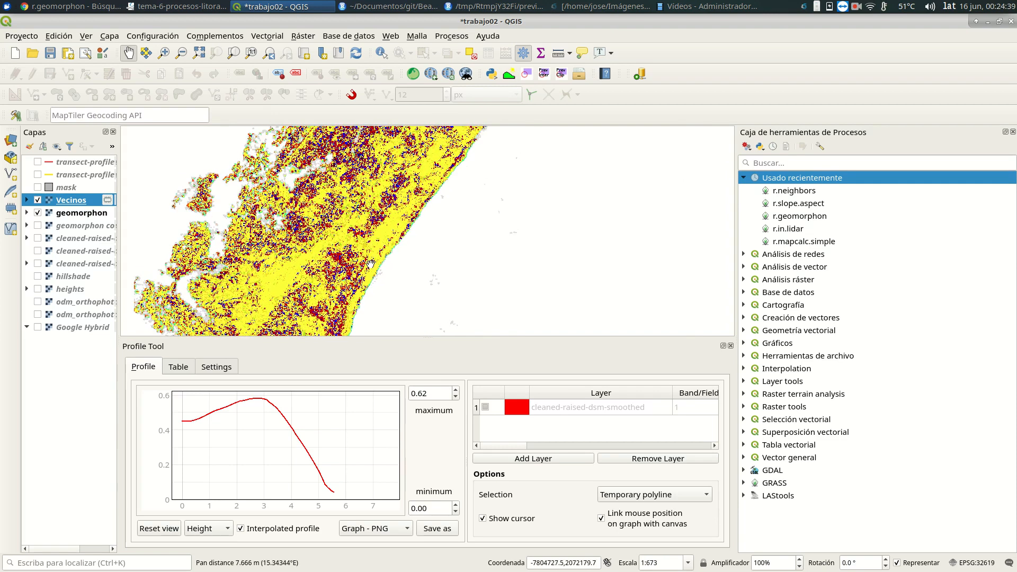
pyautogui.scroll(1, 370, 265)
pyautogui.scroll(1, 371, 268)
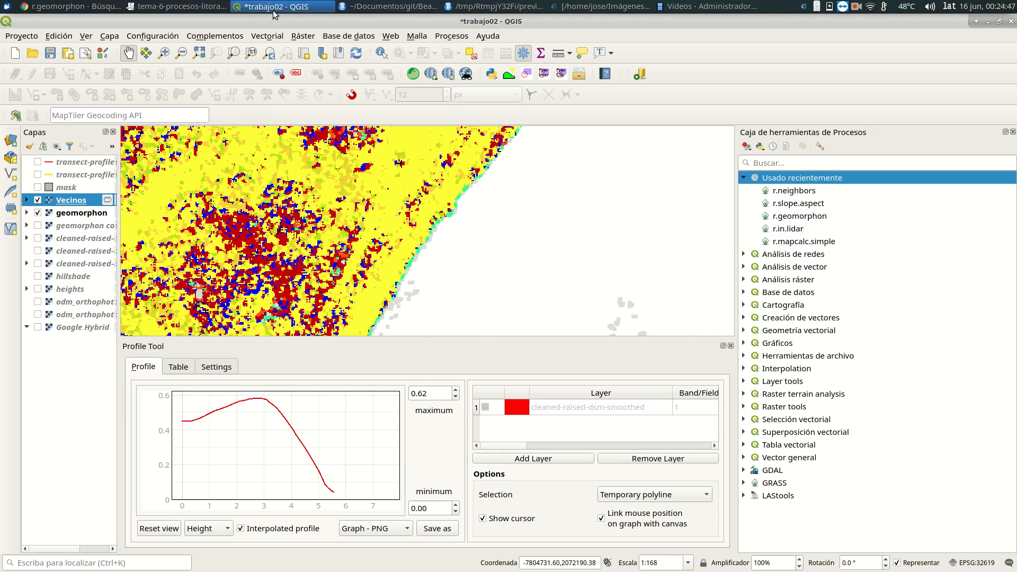
# Save the project and zoom to the Vecinos layer's extent.
pyautogui.click(50, 53)
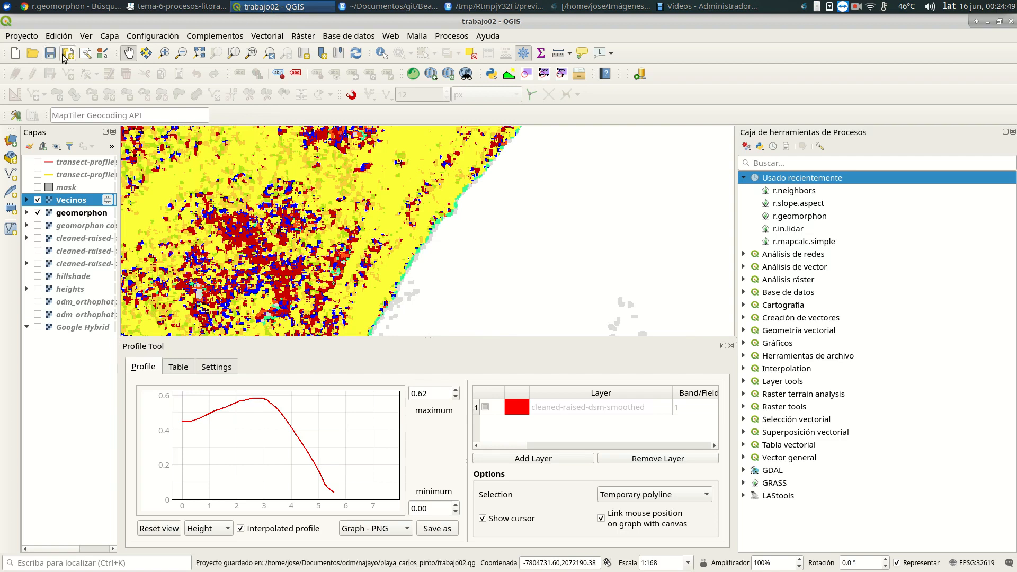
pyautogui.rightClick(74, 204)
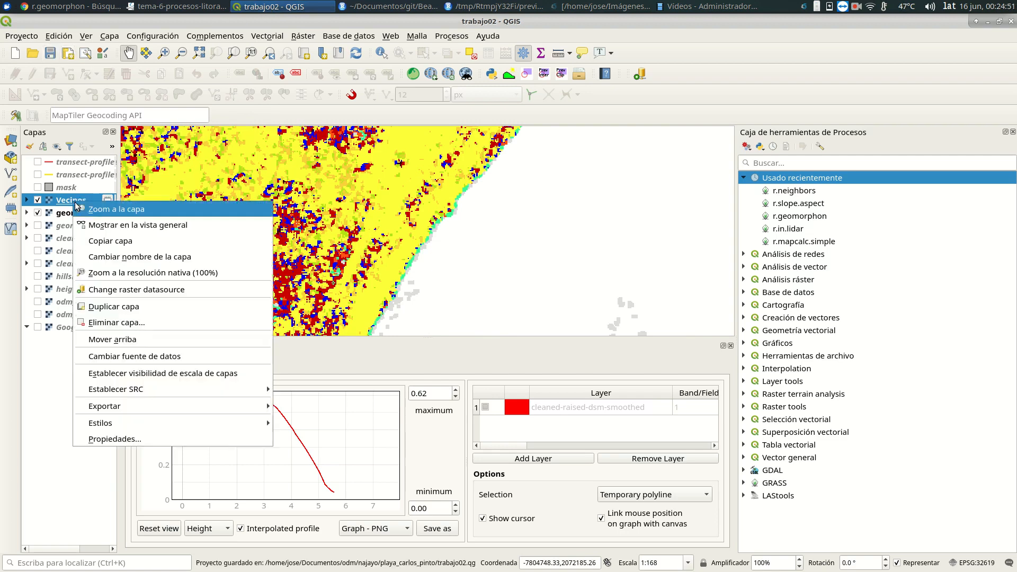
pyautogui.click(106, 209)
pyautogui.scroll(3, 463, 184)
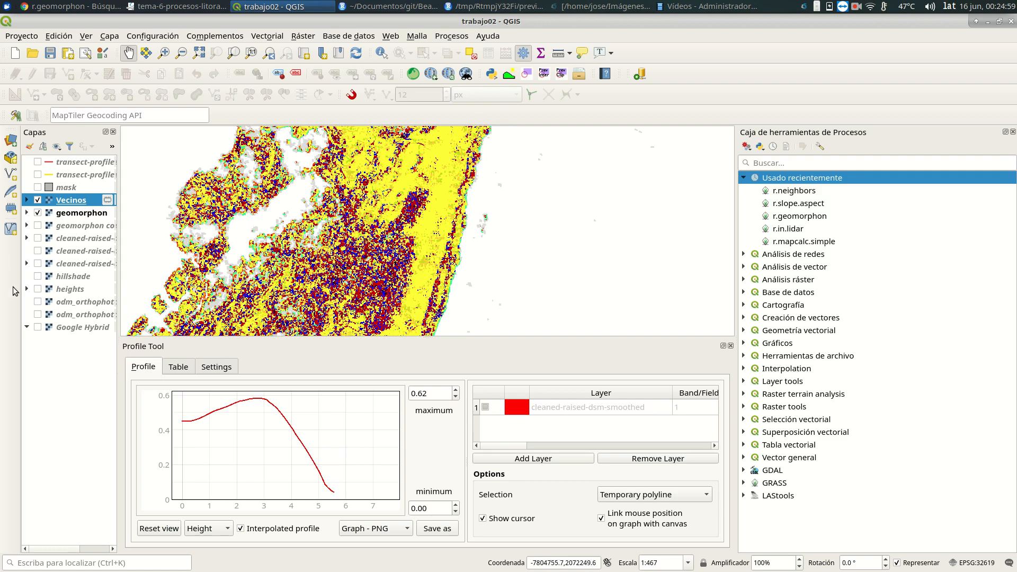
# Show the orthophoto, hide the geomorphon layer, and toggle the Vecinos layer repeatedly to compare it with the imagery.
pyautogui.click(38, 302)
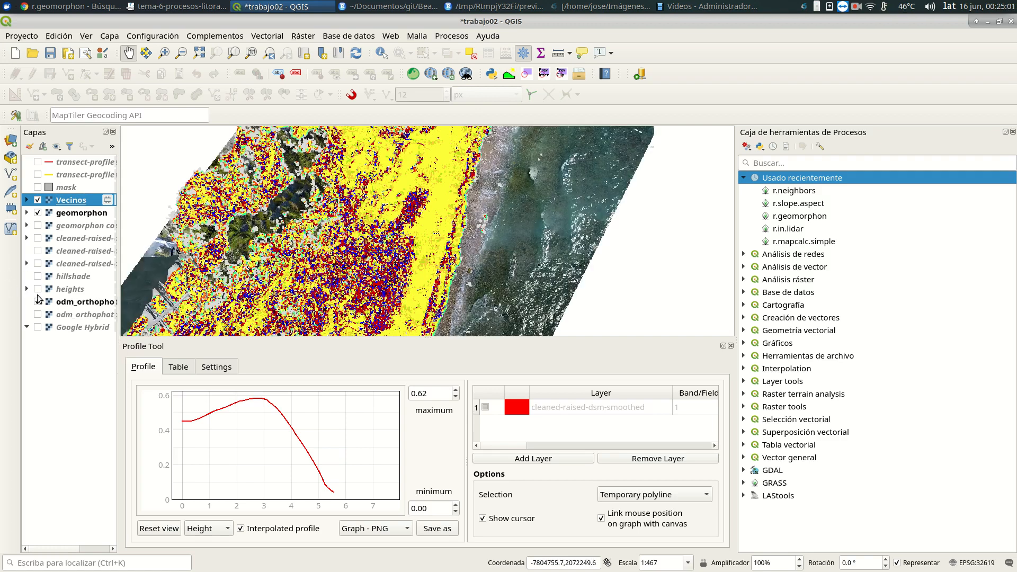
pyautogui.click(38, 212)
pyautogui.click(38, 201)
pyautogui.click(38, 201)
pyautogui.click(38, 201)
pyautogui.click(38, 201)
pyautogui.click(38, 202)
pyautogui.click(38, 201)
pyautogui.click(37, 201)
pyautogui.click(37, 201)
# Examine the Vecinos layer over the orthophoto along the beach from north to south and back.
pyautogui.moveTo(452, 292); pyautogui.dragTo(466, 197)
pyautogui.moveTo(435, 246); pyautogui.dragTo(462, 182)
pyautogui.moveTo(388, 312); pyautogui.dragTo(457, 204)
pyautogui.moveTo(381, 311); pyautogui.dragTo(464, 202)
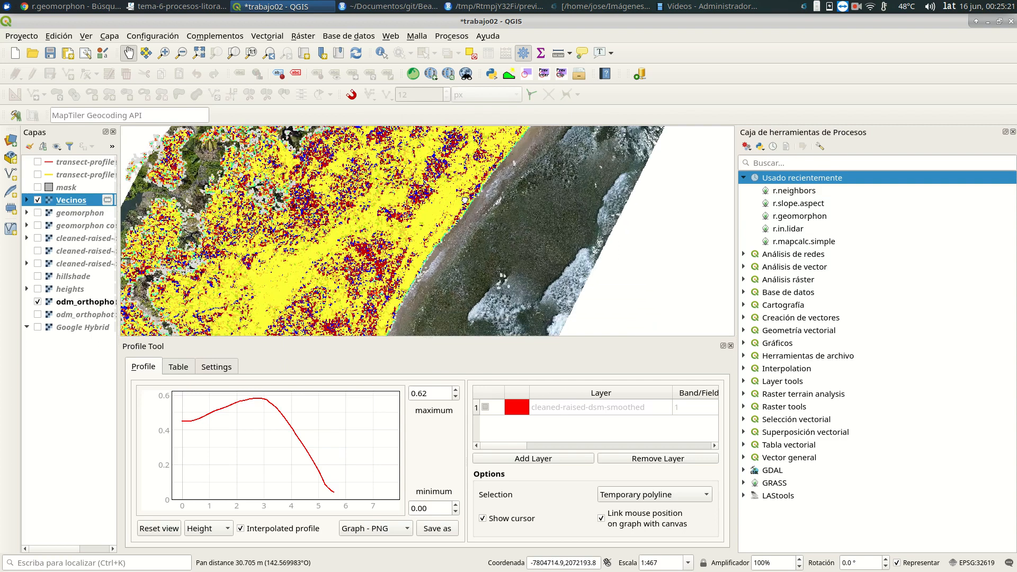
pyautogui.moveTo(398, 293); pyautogui.dragTo(435, 217)
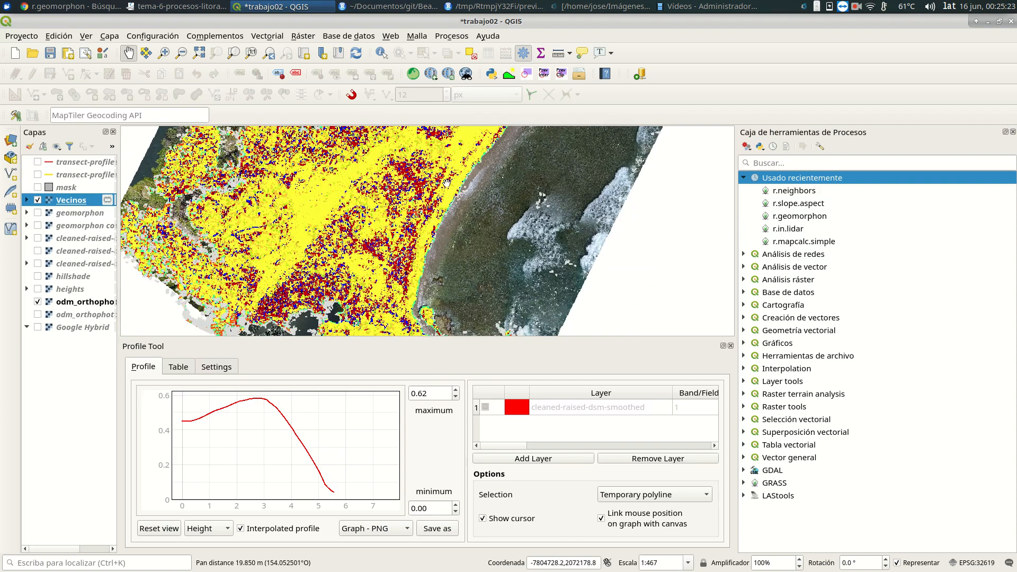
pyautogui.moveTo(461, 179); pyautogui.dragTo(398, 288)
pyautogui.moveTo(446, 216); pyautogui.dragTo(428, 248)
pyautogui.moveTo(436, 186); pyautogui.dragTo(434, 207)
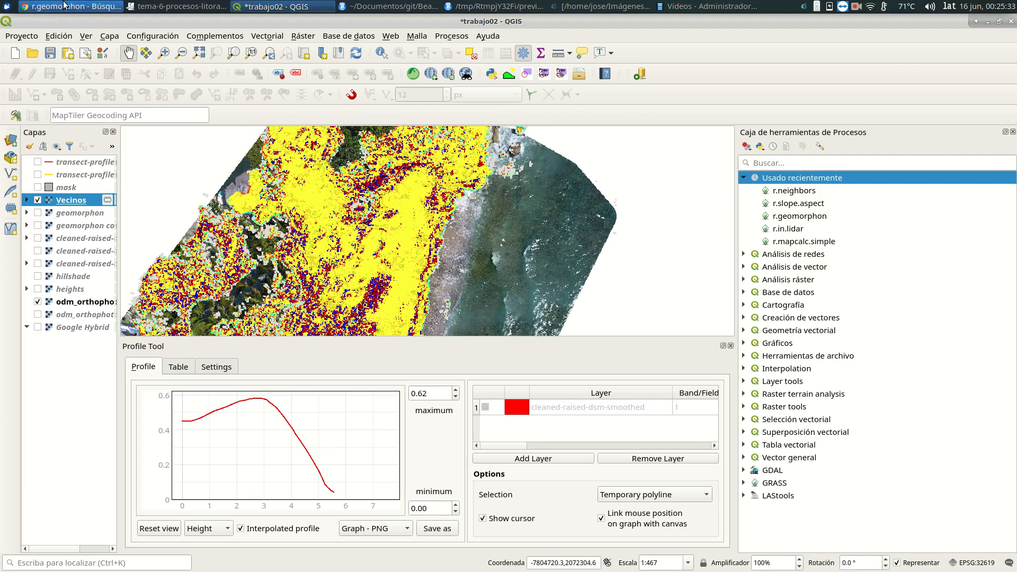
# View the BeachProfile project in RStudio and return to QGIS.
pyautogui.click(379, 6)
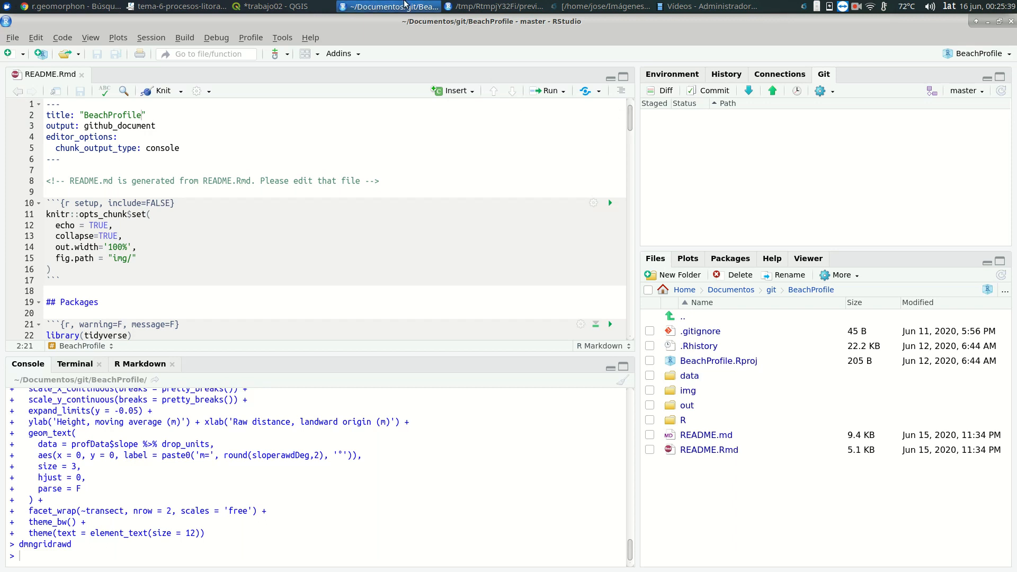
pyautogui.click(275, 7)
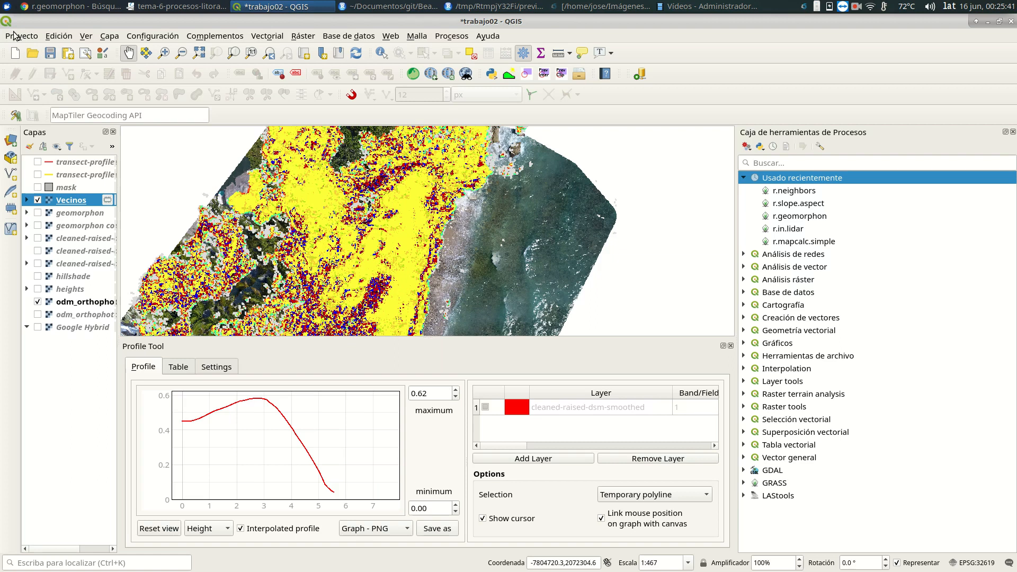
# Save the project, show the yellow transect-profiles layer instead of Vecinos, and zoom to the transect layer's extent.
pyautogui.click(51, 53)
pyautogui.click(37, 175)
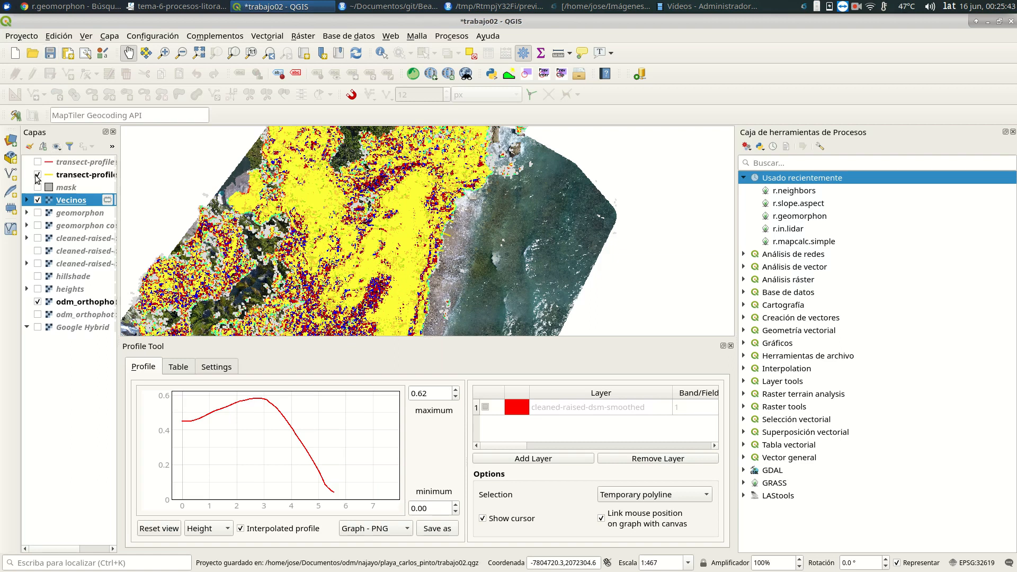
pyautogui.click(37, 200)
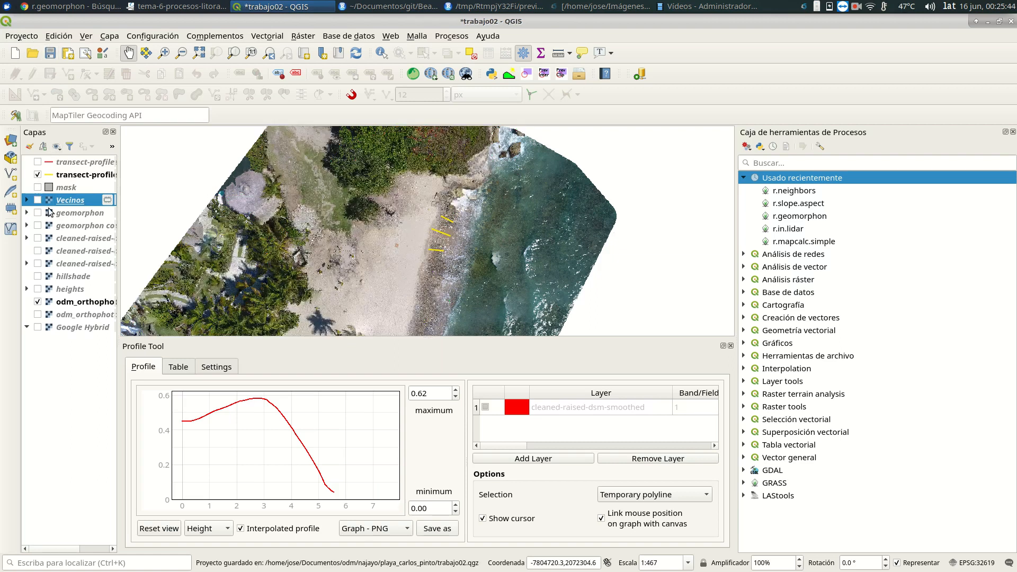
pyautogui.rightClick(57, 177)
pyautogui.click(59, 182)
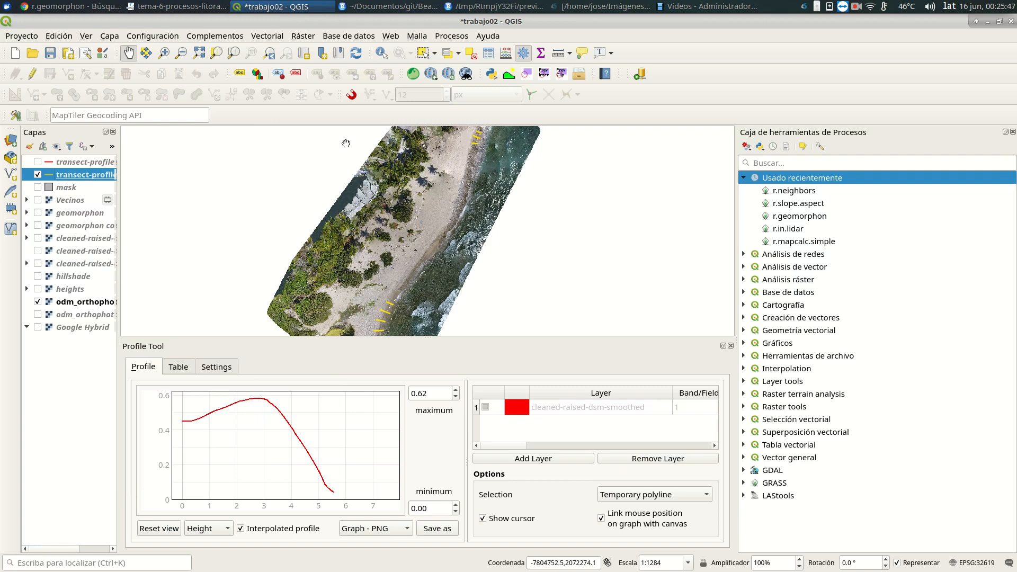
# Switch to RStudio and review the README.Rmd code for packages, function loading and transect import.
pyautogui.click(429, 6)
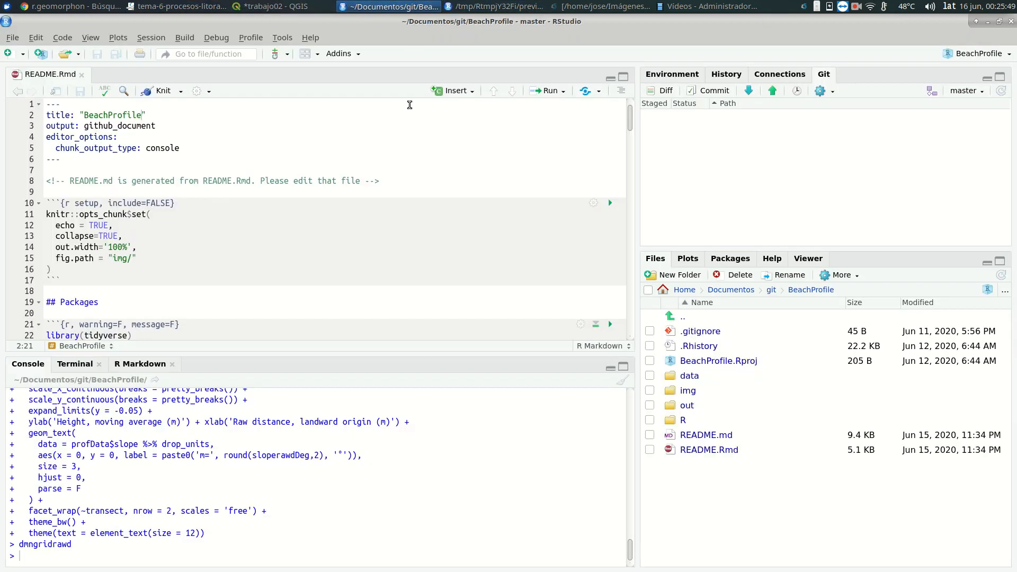
pyautogui.scroll(-2, 221, 201)
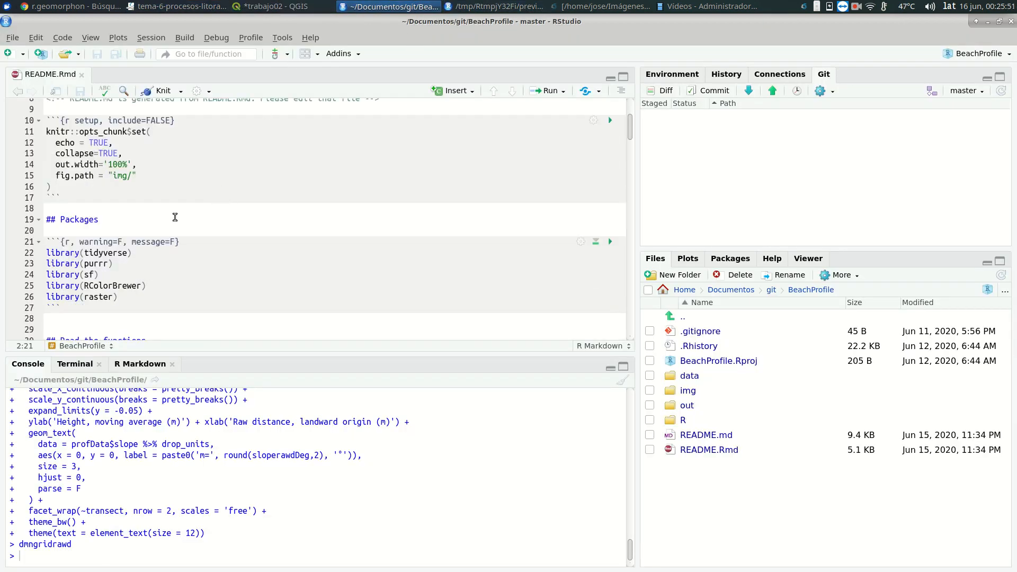
pyautogui.scroll(-5, 175, 217)
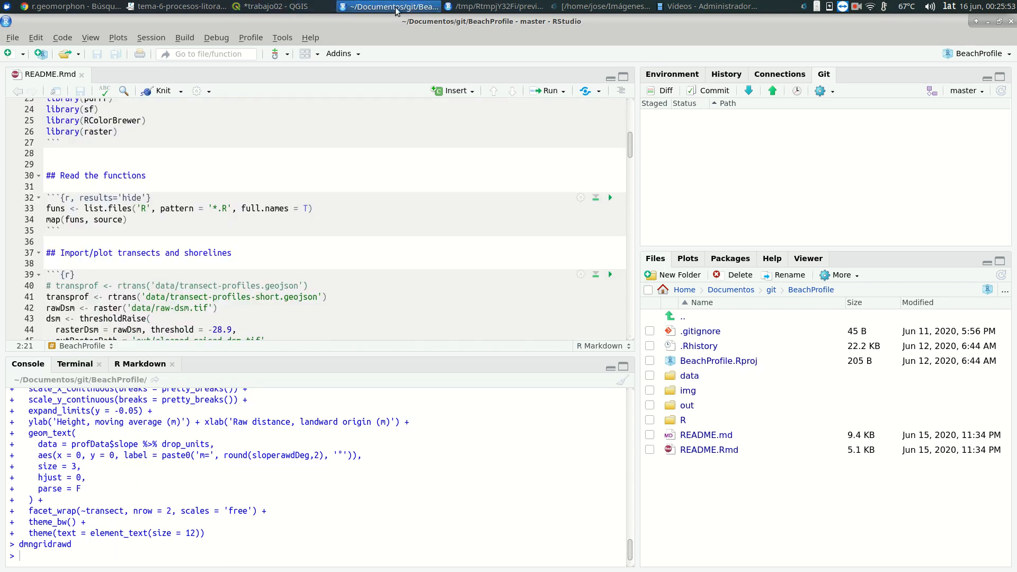
# View the rendered README preview and highlight the raw-dsm.tif import line and the 28.9 threshold value.
pyautogui.click(495, 6)
pyautogui.scroll(-2, 448, 304)
pyautogui.scroll(-3, 444, 306)
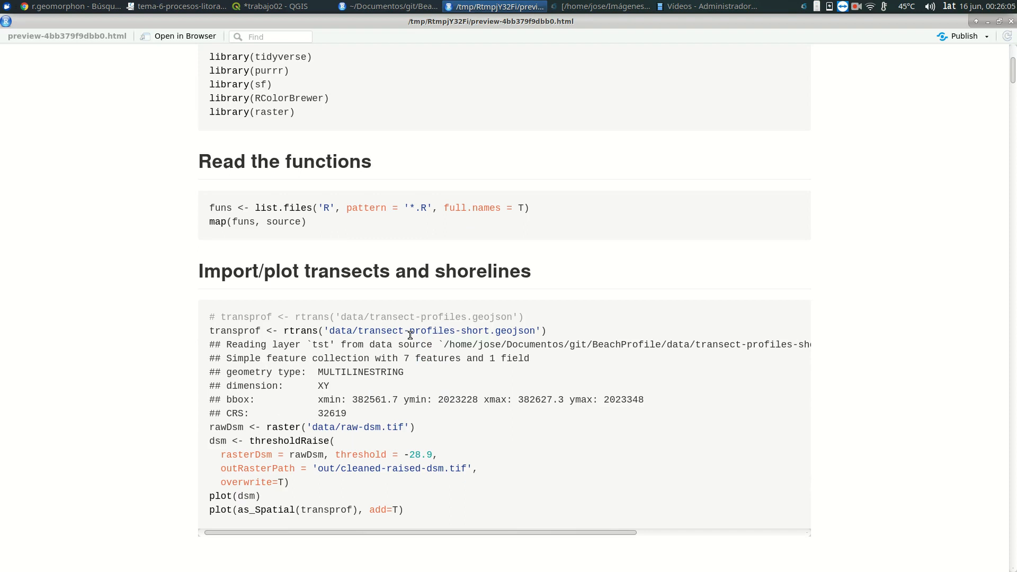
pyautogui.scroll(-2, 411, 350)
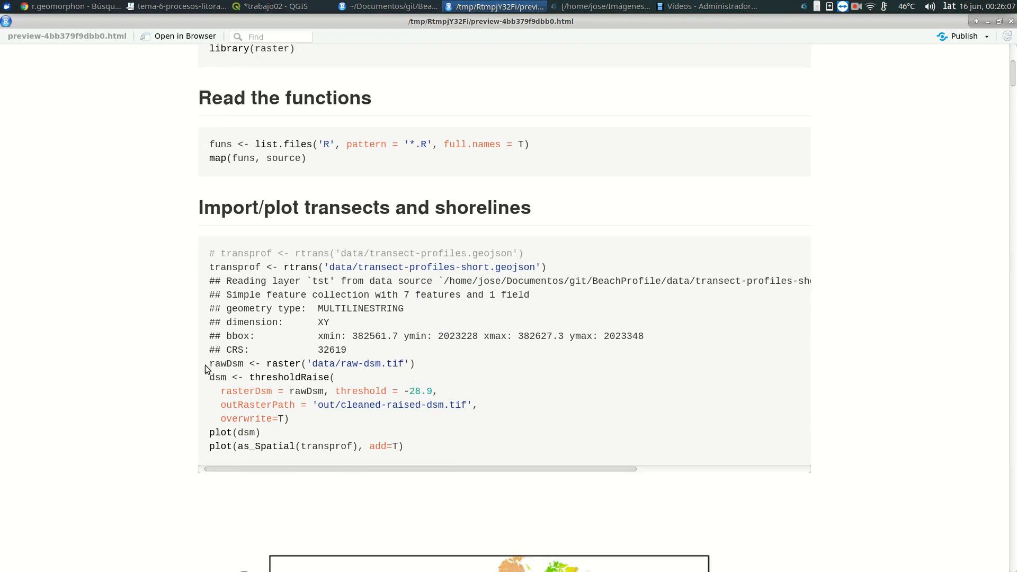
pyautogui.moveTo(211, 363); pyautogui.dragTo(432, 364)
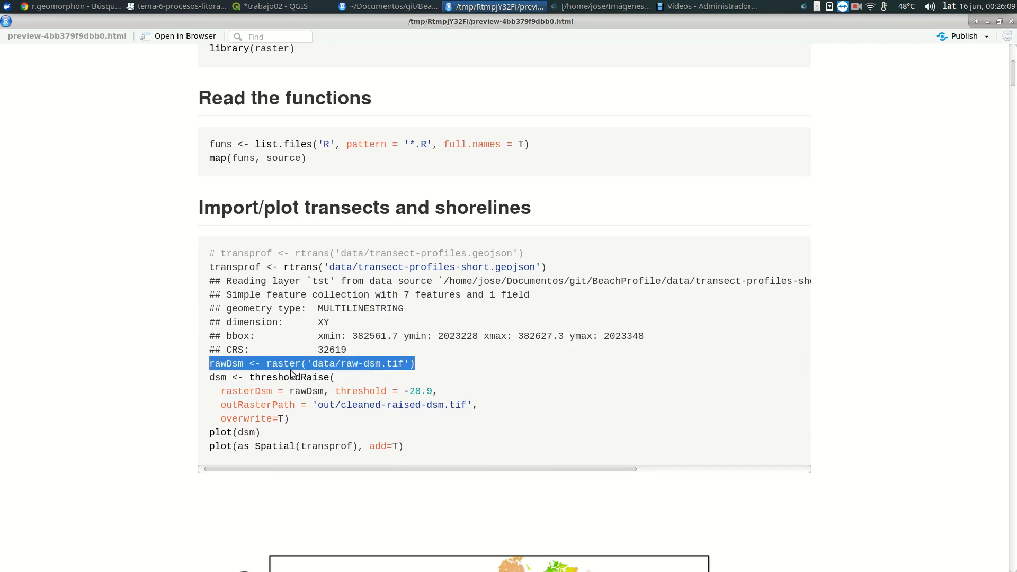
pyautogui.click(239, 379)
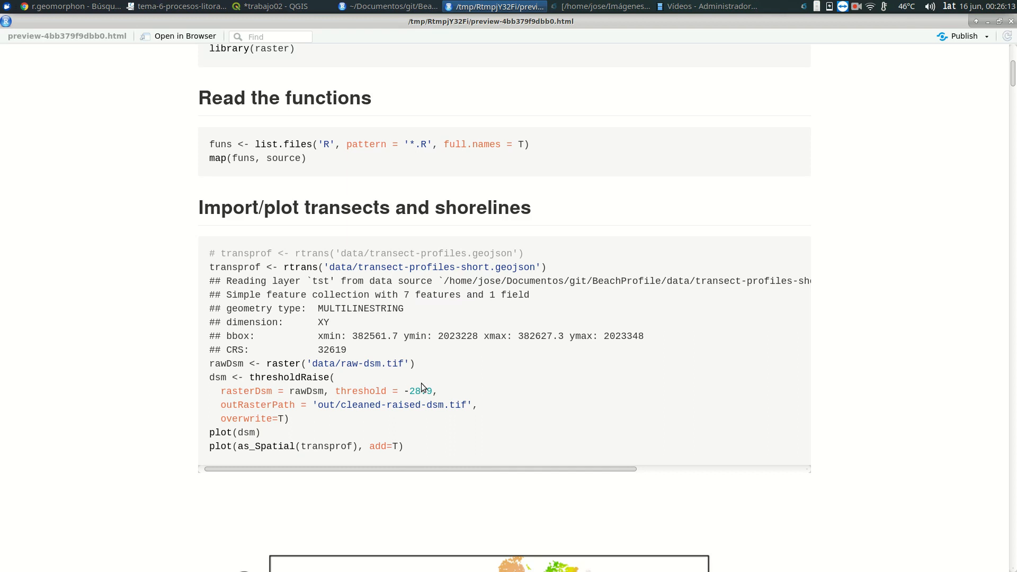
pyautogui.moveTo(406, 391); pyautogui.dragTo(429, 392)
# Examine the elevation map and numbered transect plot, and highlight the profiles function call under Profile data.
pyautogui.scroll(-5, 343, 413)
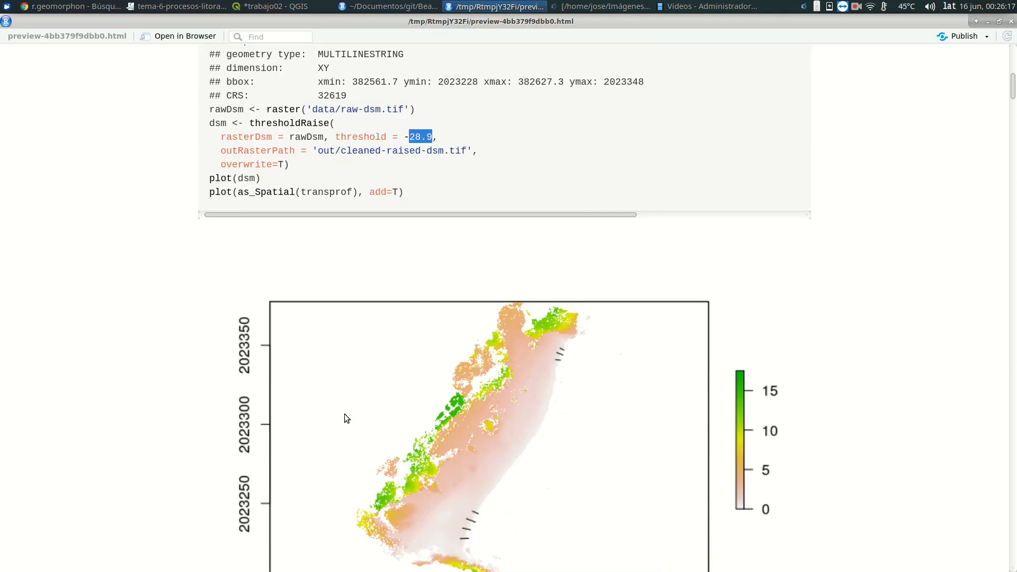
pyautogui.scroll(-7, 466, 510)
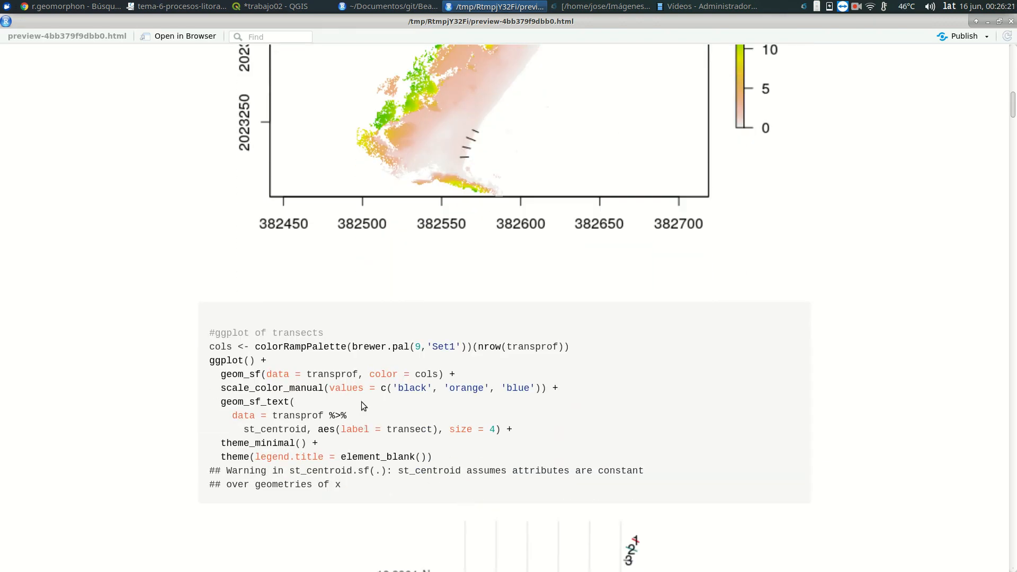
pyautogui.scroll(-5, 363, 406)
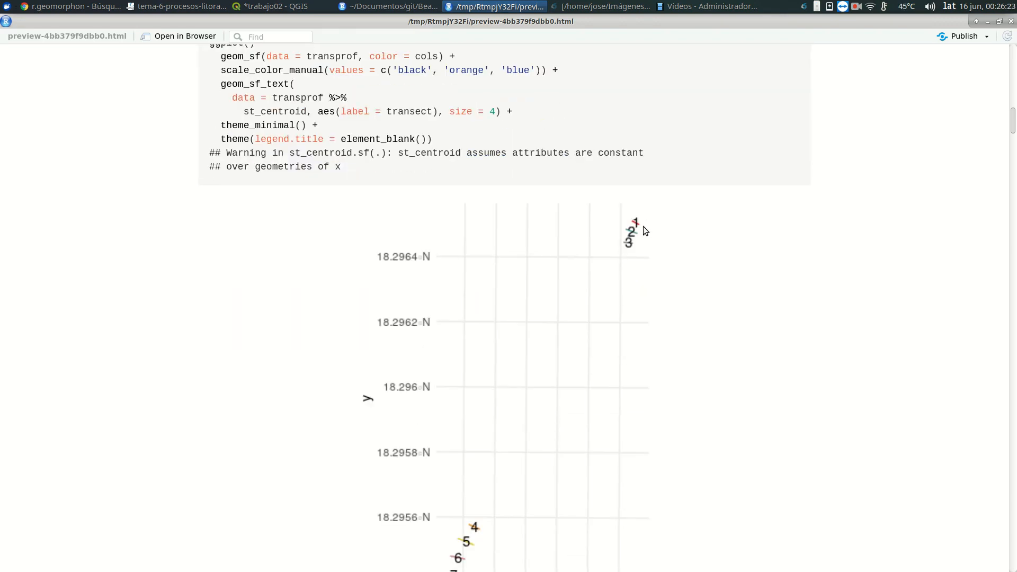
pyautogui.scroll(-3, 503, 475)
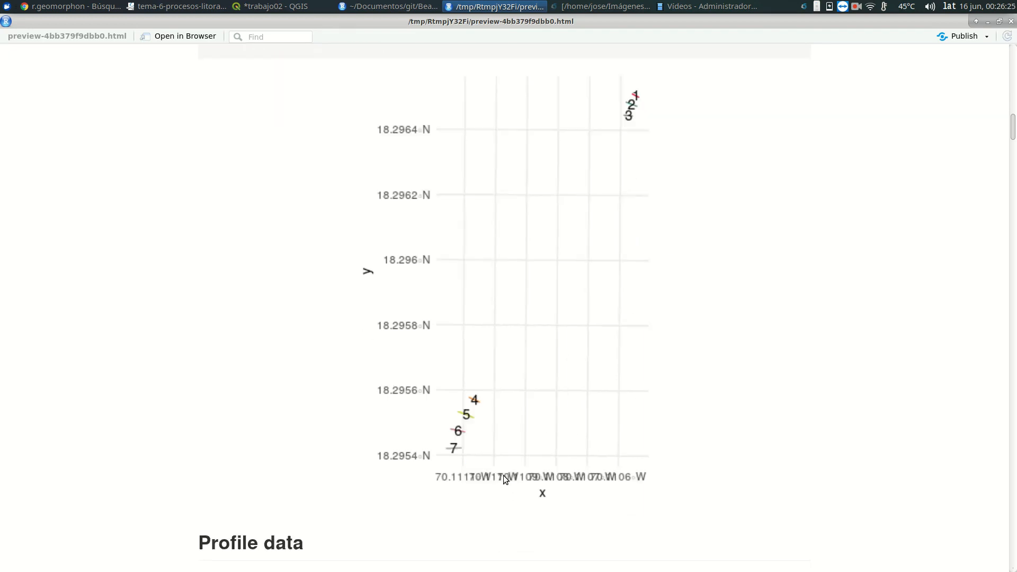
pyautogui.scroll(-4, 501, 478)
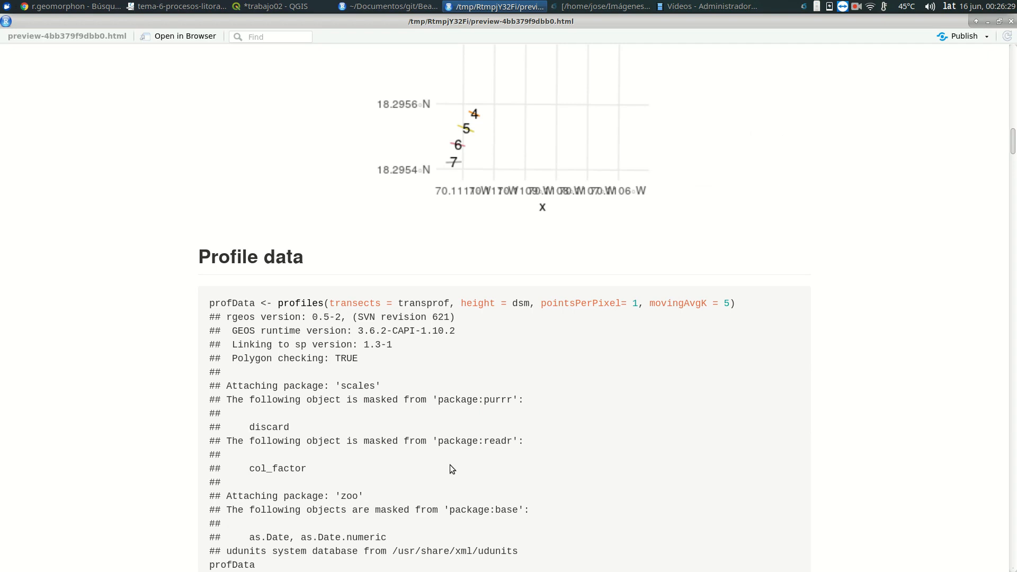
pyautogui.scroll(-2, 236, 294)
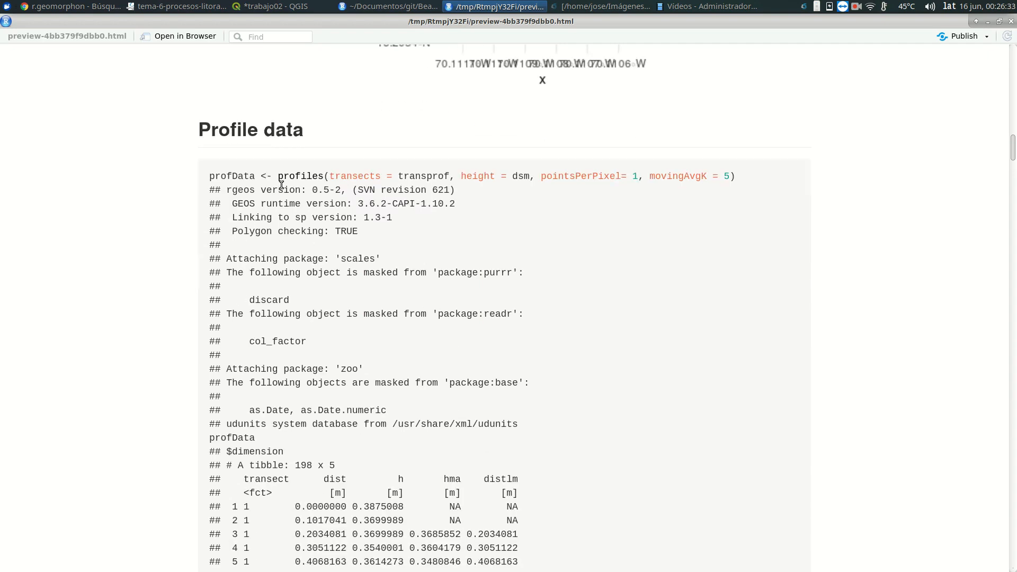
pyautogui.moveTo(275, 176); pyautogui.dragTo(328, 176)
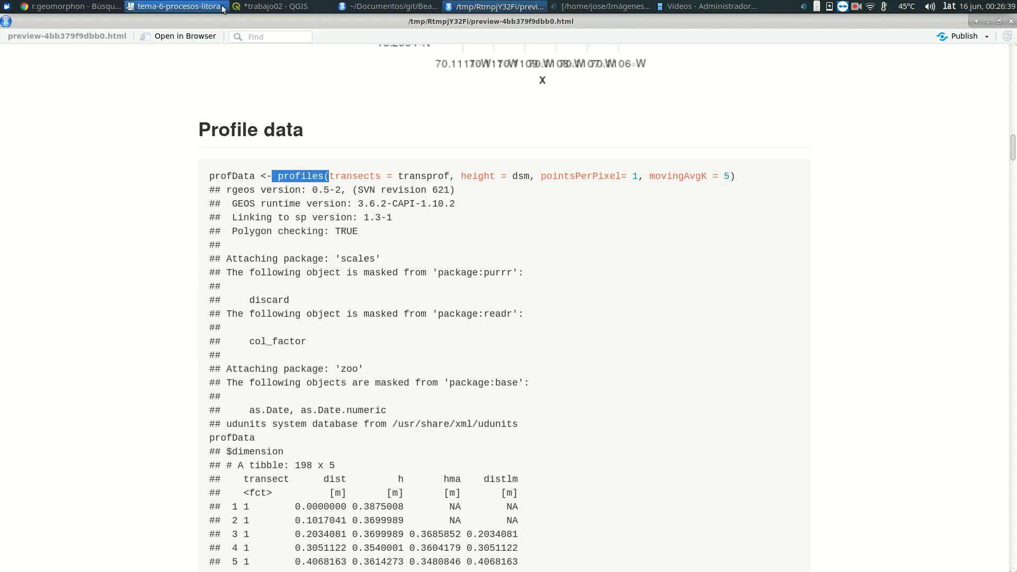
# Open profiles.R from the BeachProfile project's R folder, inspect the start of its function, and close the file.
pyautogui.click(383, 5)
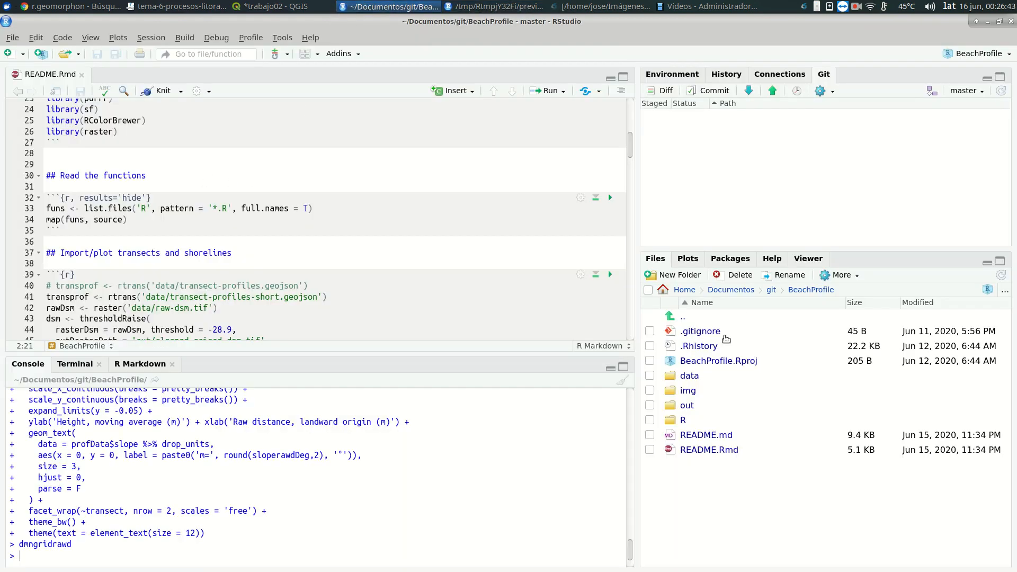
pyautogui.click(684, 420)
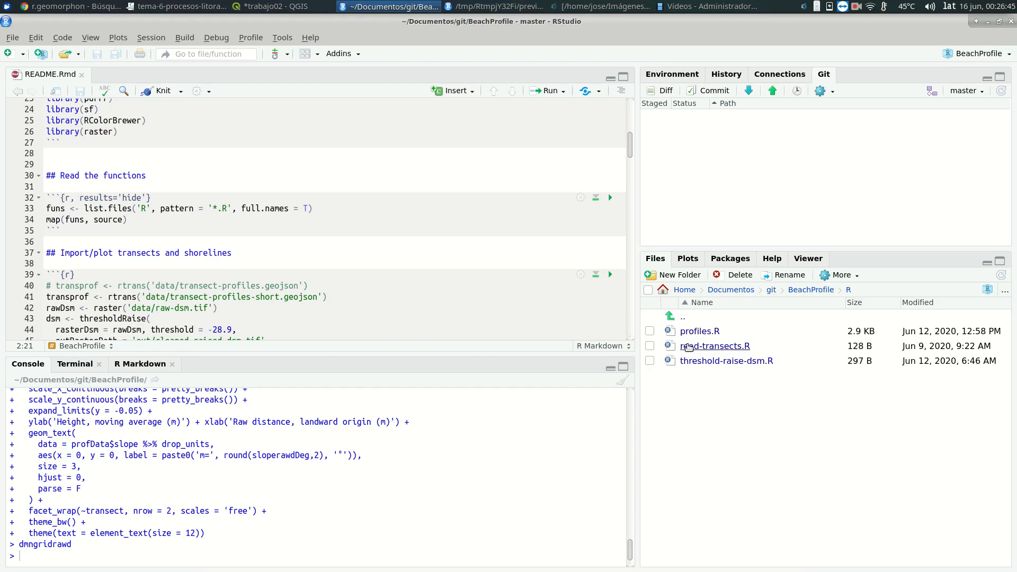
pyautogui.click(691, 332)
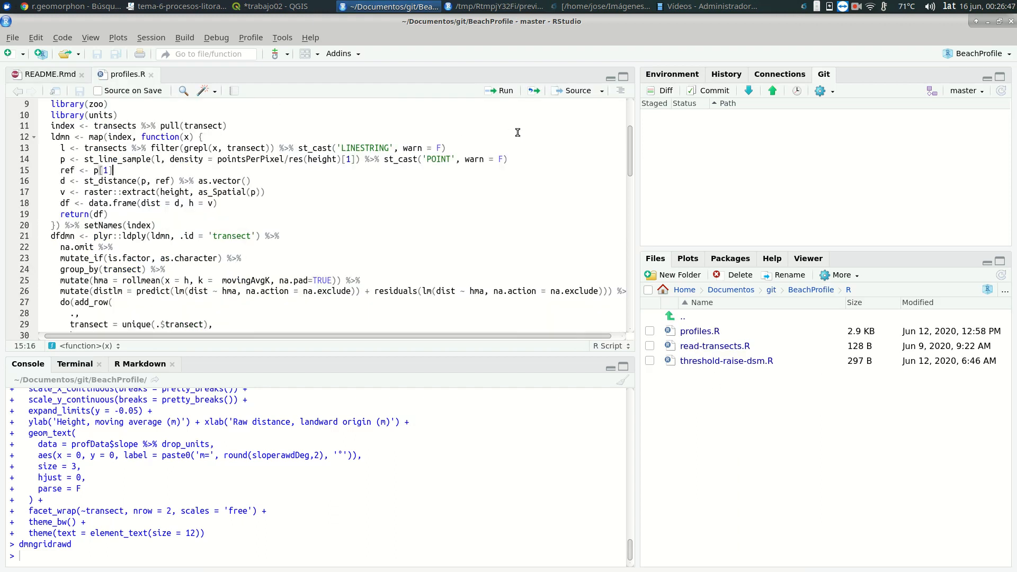
pyautogui.scroll(3, 630, 139)
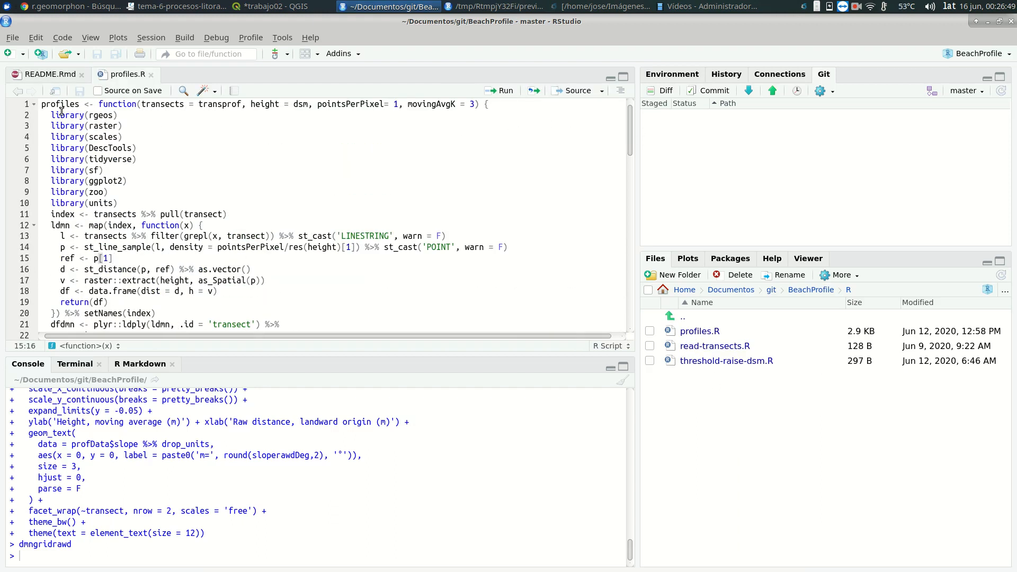
pyautogui.click(52, 114)
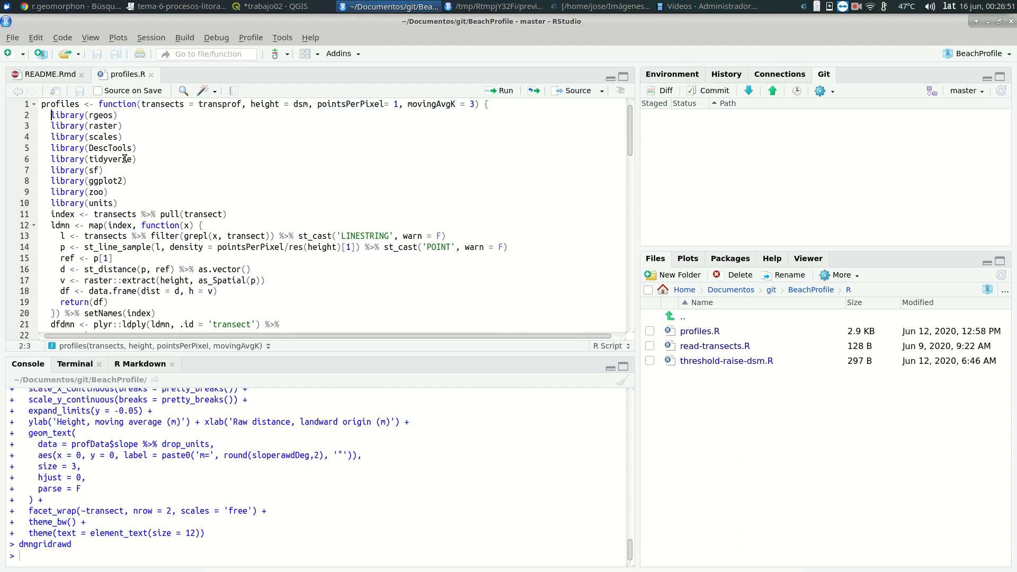
pyautogui.click(151, 78)
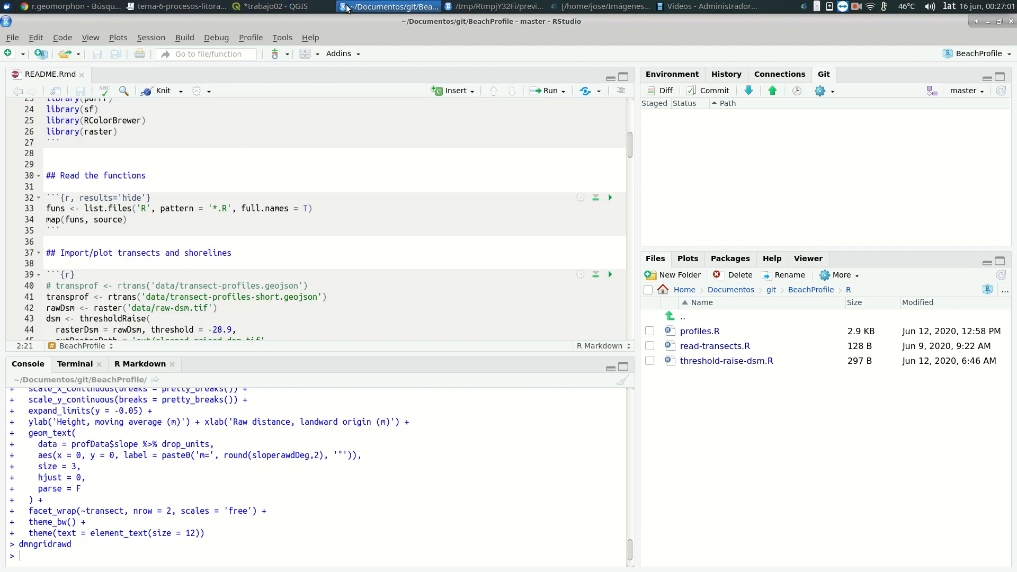
# Return to the rendered preview and review the profile data tables and the raw-distance profile plots of transects 1 to 7.
pyautogui.click(495, 7)
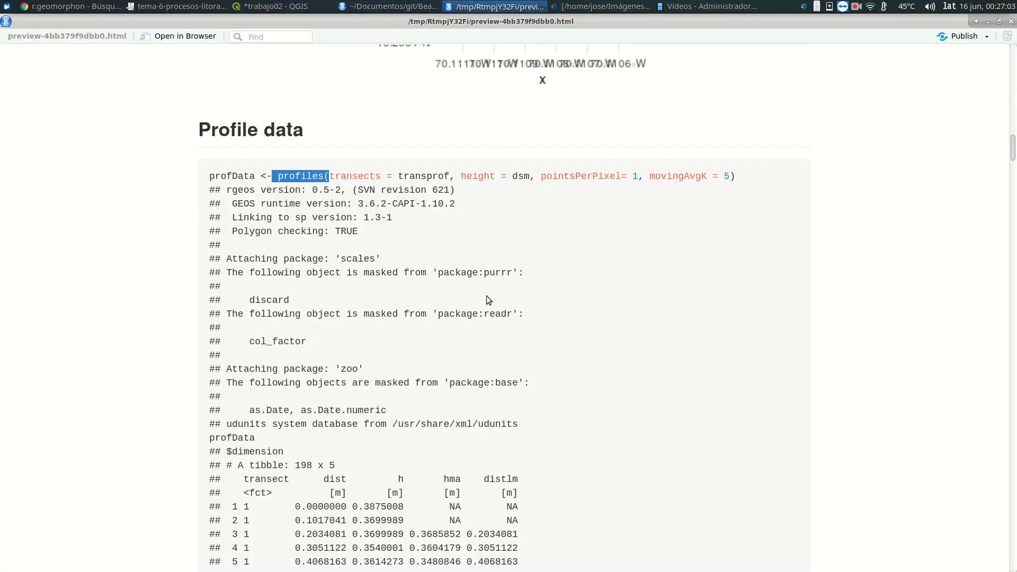
pyautogui.scroll(-20, 486, 298)
pyautogui.scroll(-10, 490, 329)
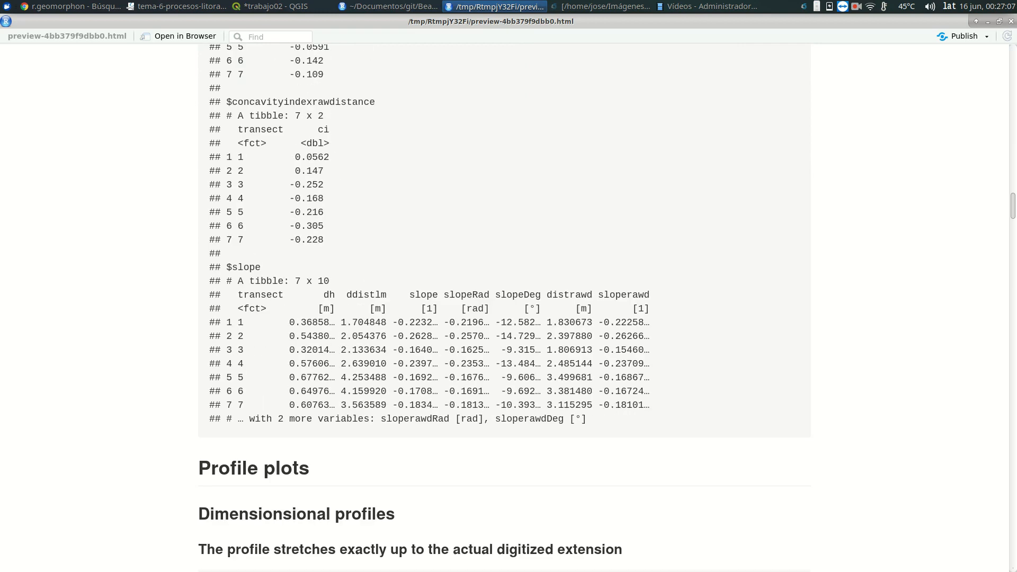
pyautogui.moveTo(1013, 206); pyautogui.dragTo(1014, 245)
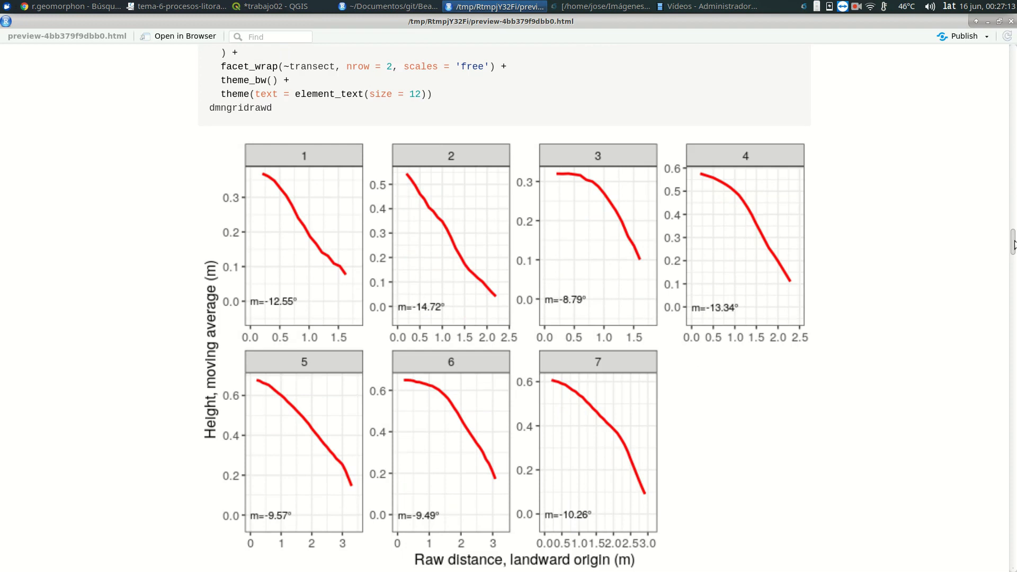
pyautogui.moveTo(1014, 244)
pyautogui.mouseDown()
pyautogui.moveTo(1006, 119)
pyautogui.moveTo(1015, 130)
pyautogui.moveTo(1014, 249)
pyautogui.mouseUp()
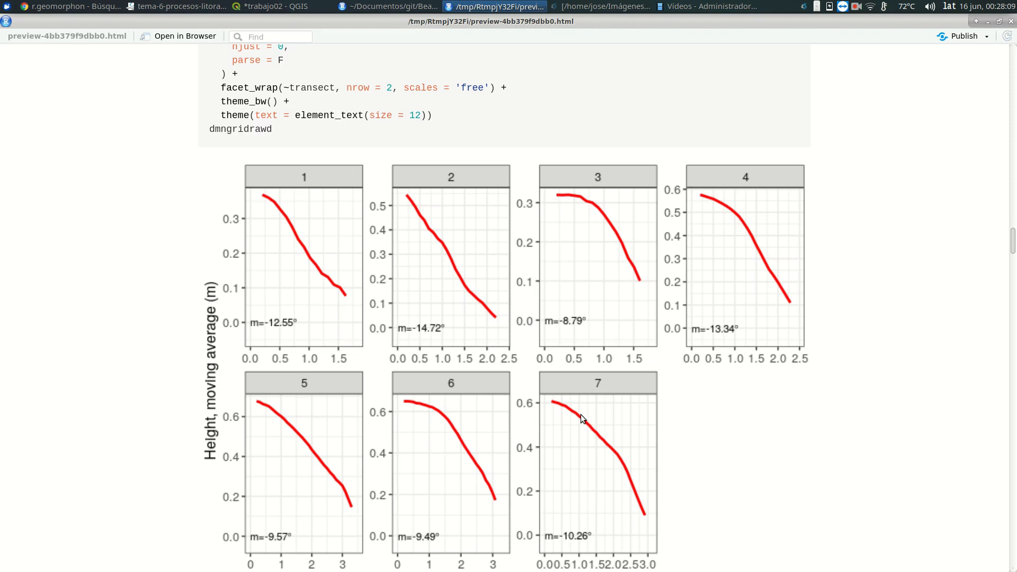
# Switch to QGIS and inspect the southern group of yellow transects over the orthophoto.
pyautogui.click(319, 6)
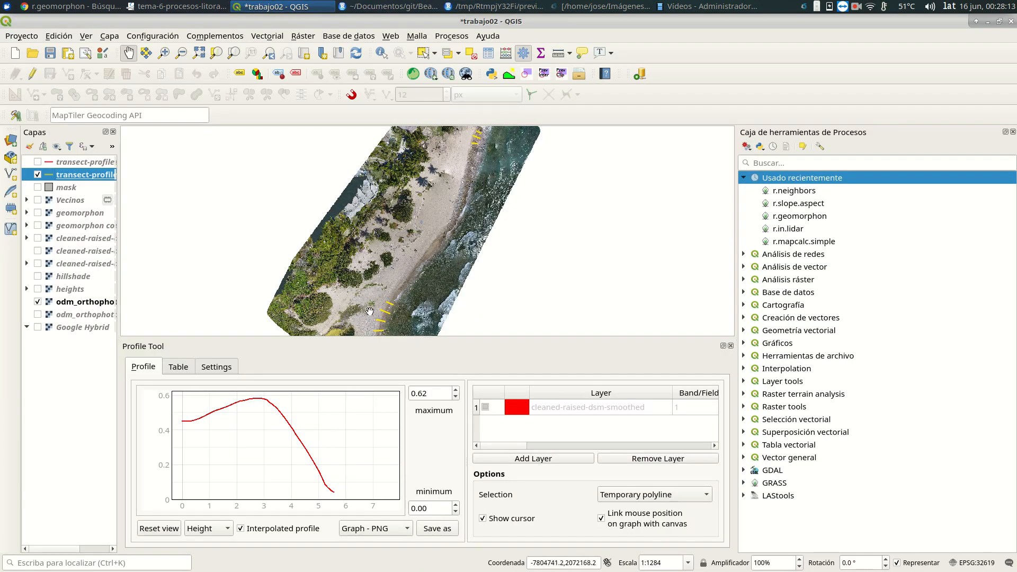
pyautogui.scroll(1, 403, 301)
pyautogui.scroll(1, 385, 306)
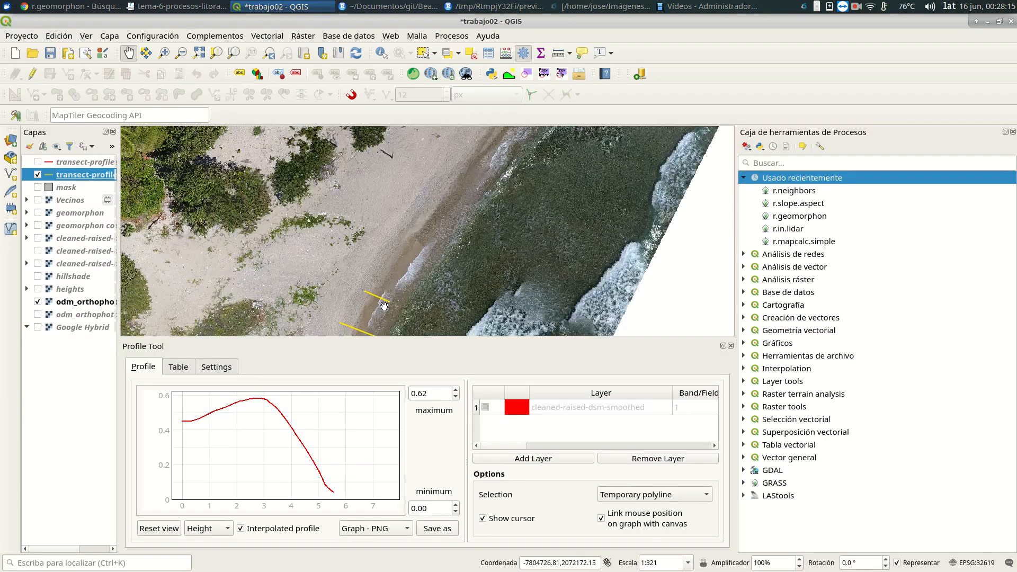
pyautogui.scroll(-1, 378, 295)
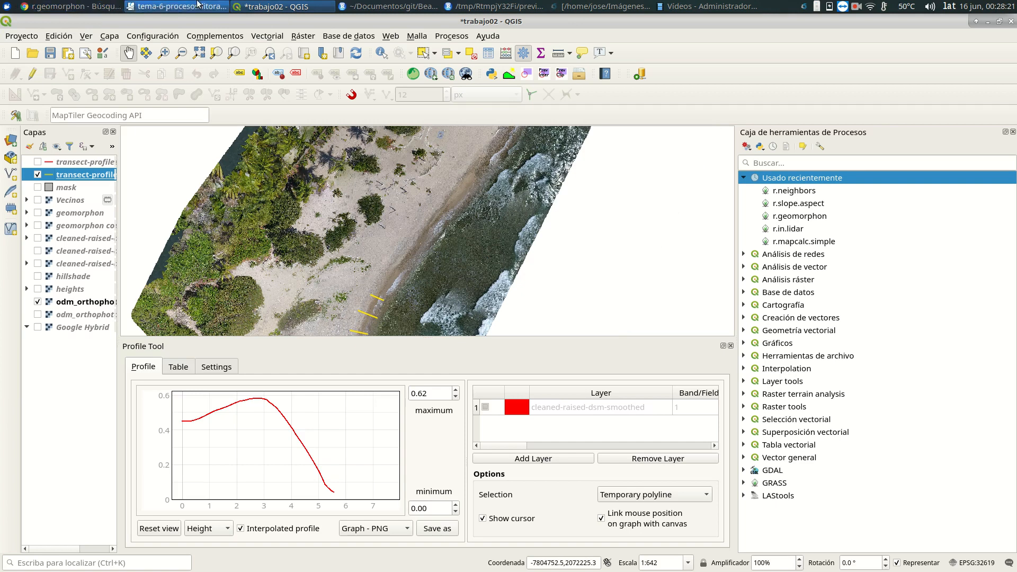
# Return to the rendered README preview and compare the free-scale profile plots with the shared-scale plots containing linear trend lines.
pyautogui.click(434, 7)
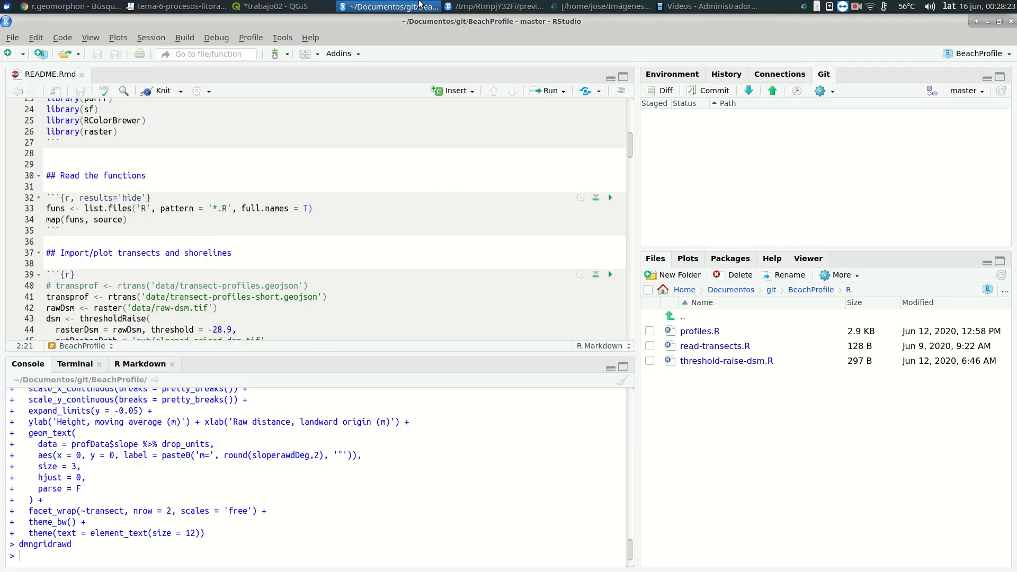
pyautogui.click(495, 6)
pyautogui.scroll(-2, 557, 309)
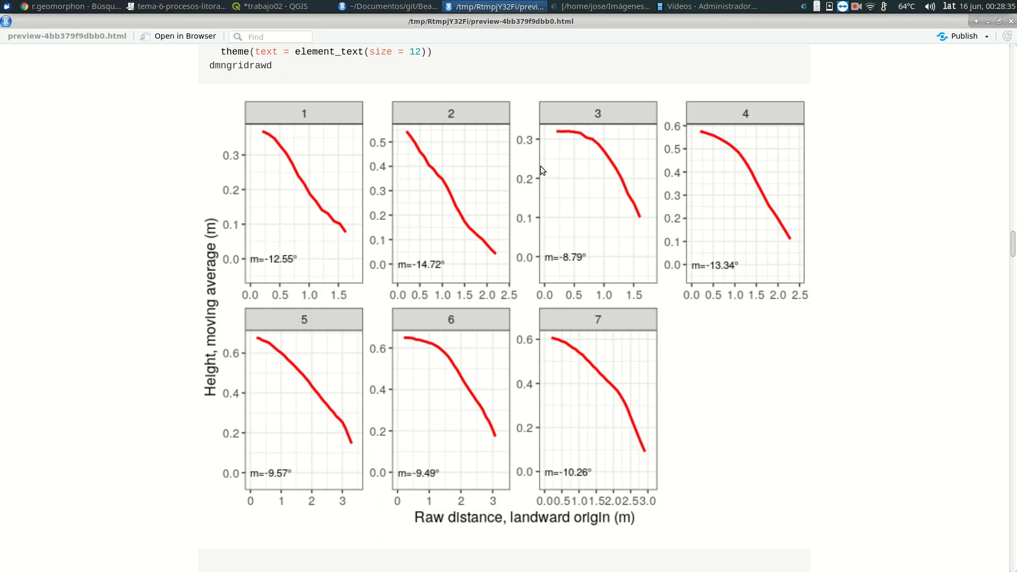
pyautogui.scroll(-7, 583, 191)
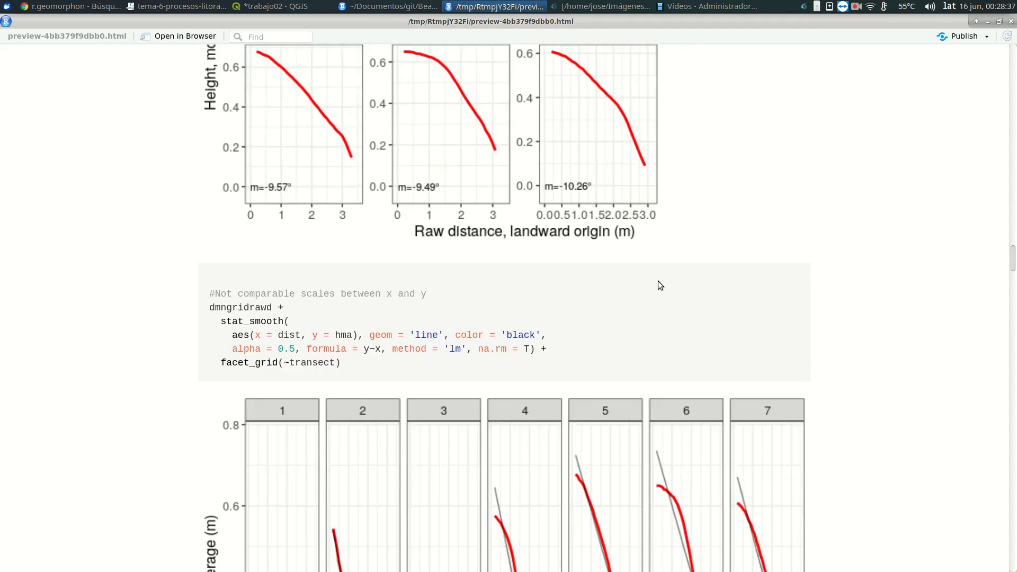
pyautogui.scroll(-2, 625, 365)
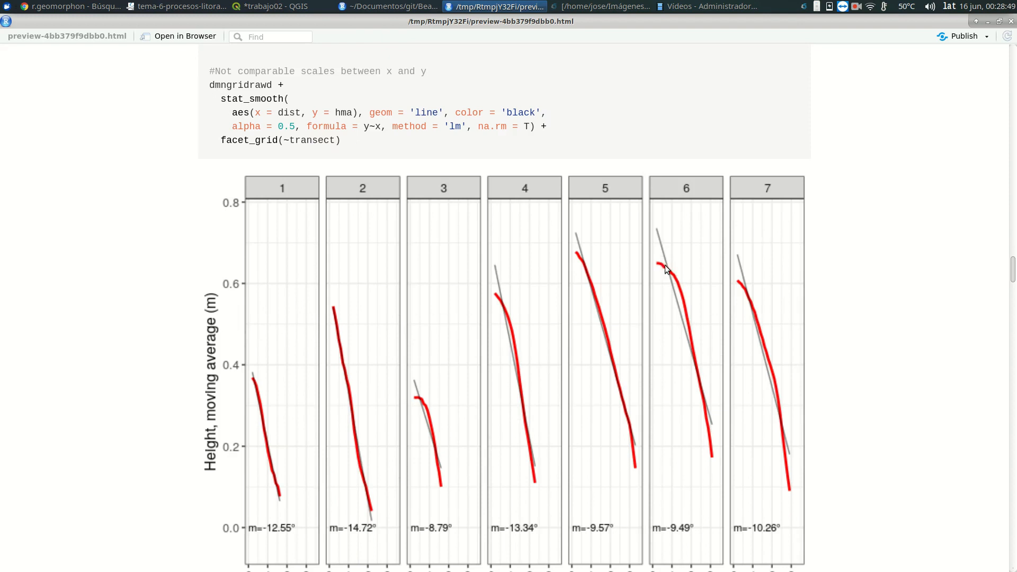
pyautogui.scroll(5, 651, 270)
pyautogui.scroll(6, 638, 279)
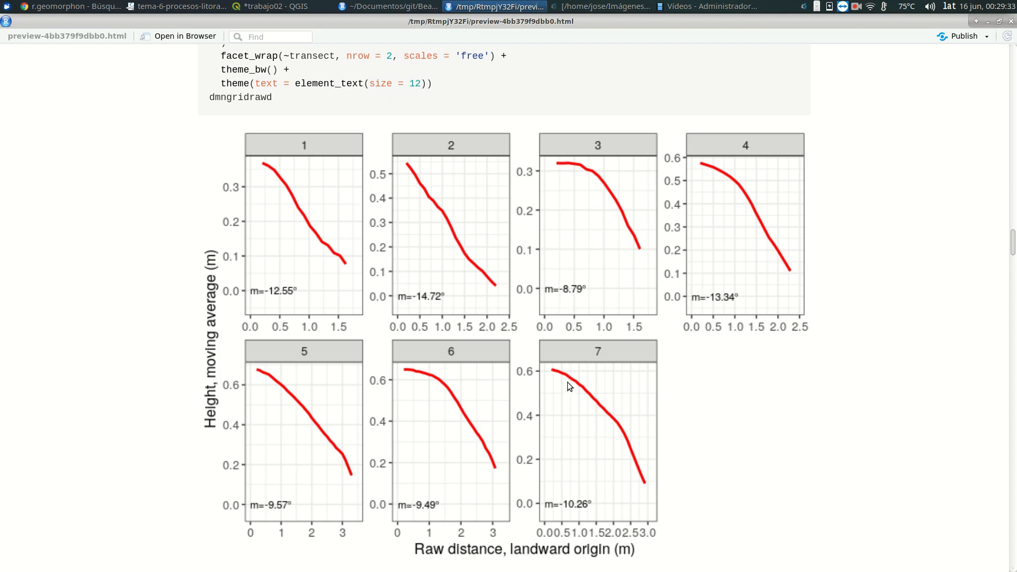
# Review the profiles() call under Profile data, highlight its movingAvgK = 5 argument, and return to the raw-distance profile plots.
pyautogui.scroll(5, 552, 361)
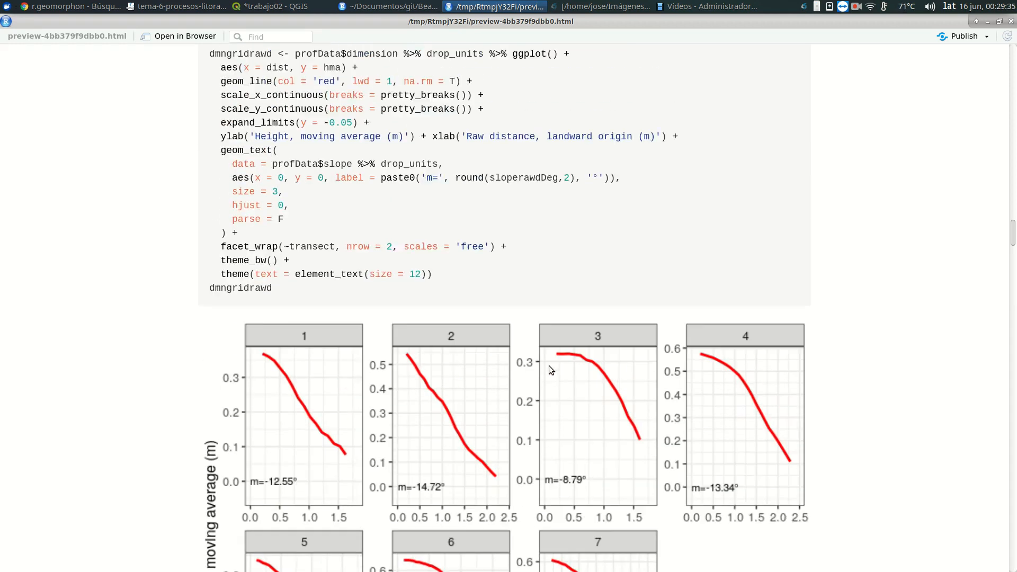
pyautogui.scroll(12, 292, 172)
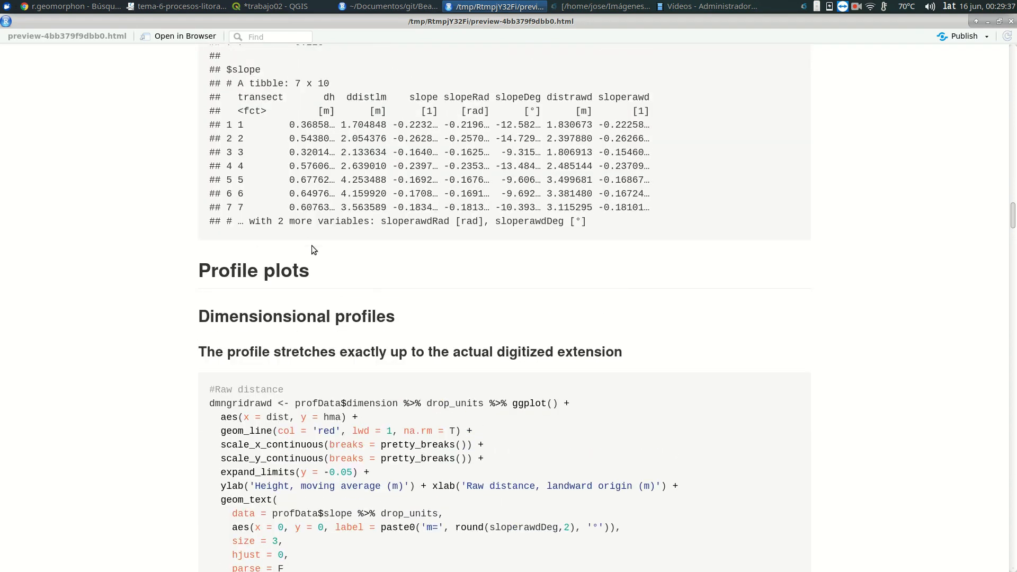
pyautogui.scroll(12, 309, 257)
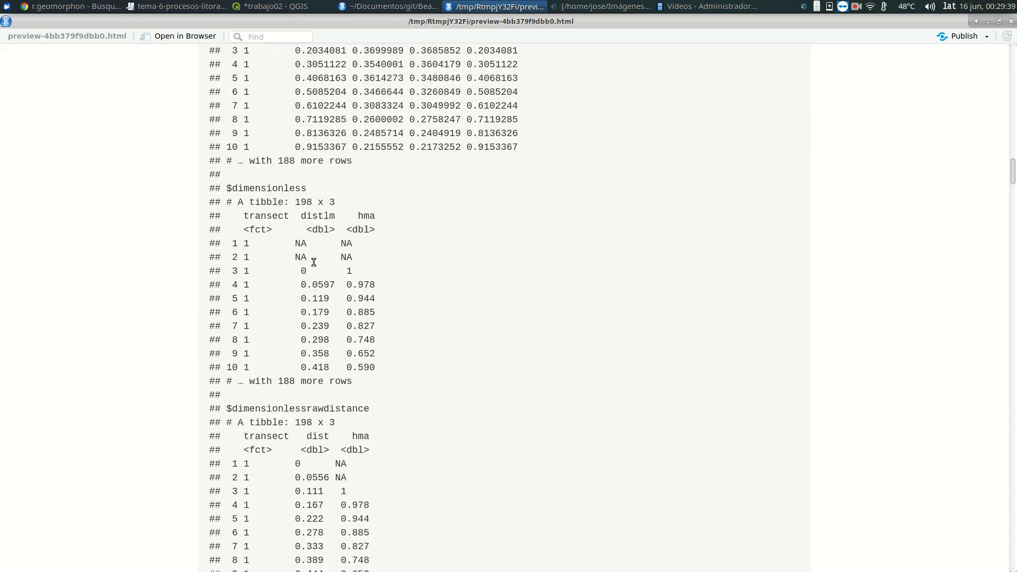
pyautogui.scroll(2, 321, 261)
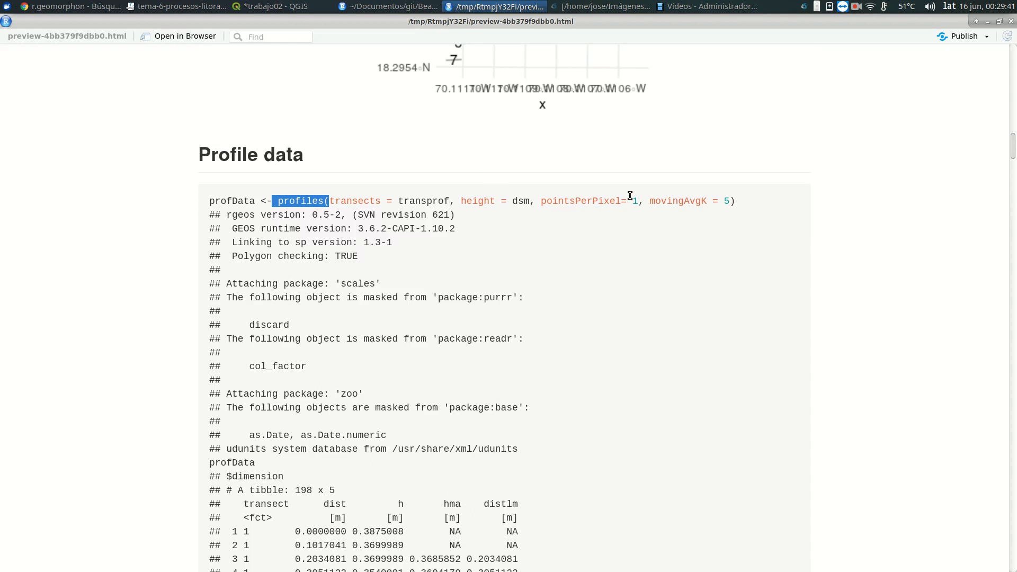
pyautogui.moveTo(647, 201); pyautogui.dragTo(729, 202)
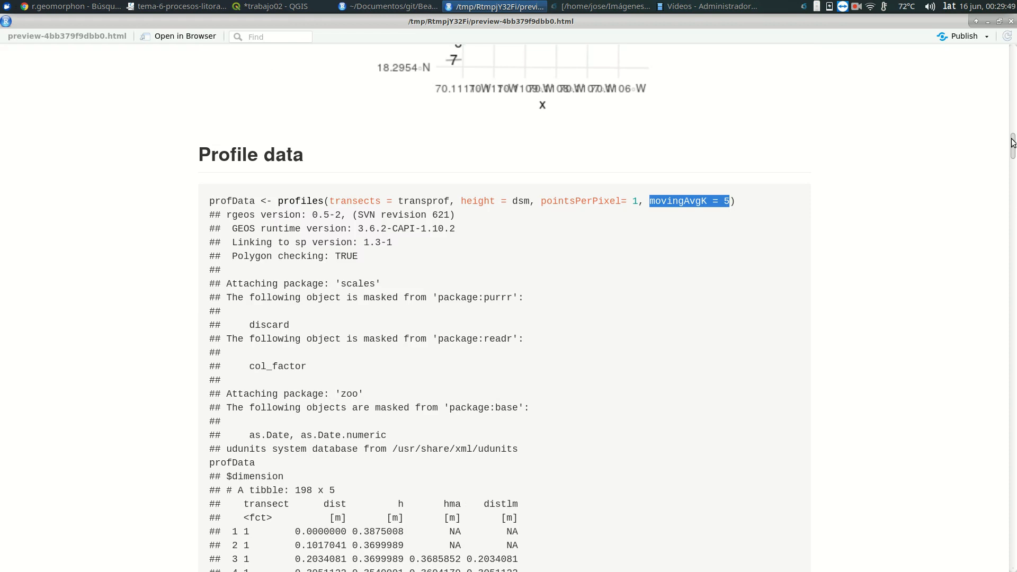
pyautogui.moveTo(1013, 142); pyautogui.dragTo(1012, 207)
pyautogui.scroll(-10, 956, 259)
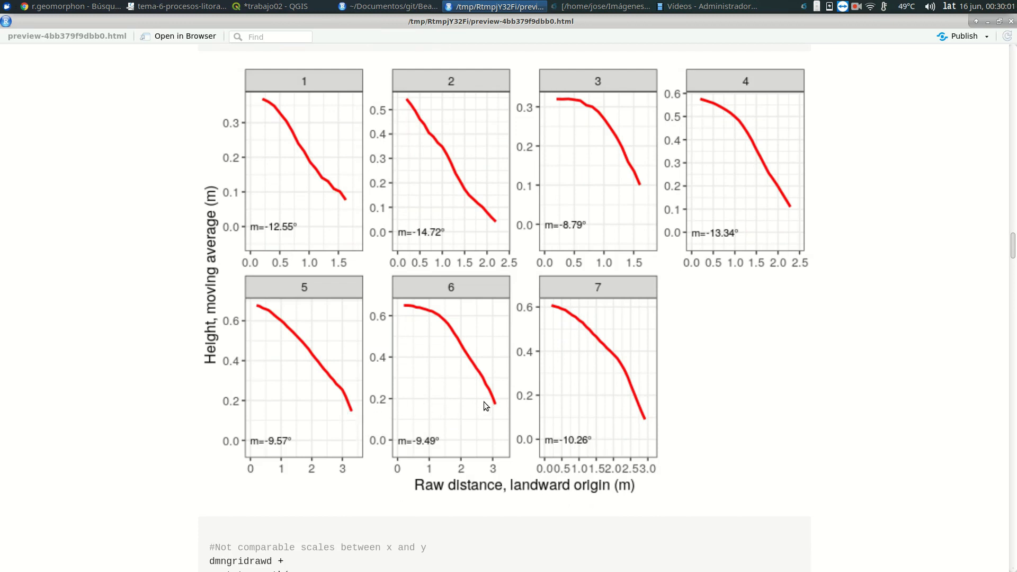
# Switch to QGIS and display the first cleaned-raised elevation raster in place of the odm_orthophoto layer.
pyautogui.click(250, 4)
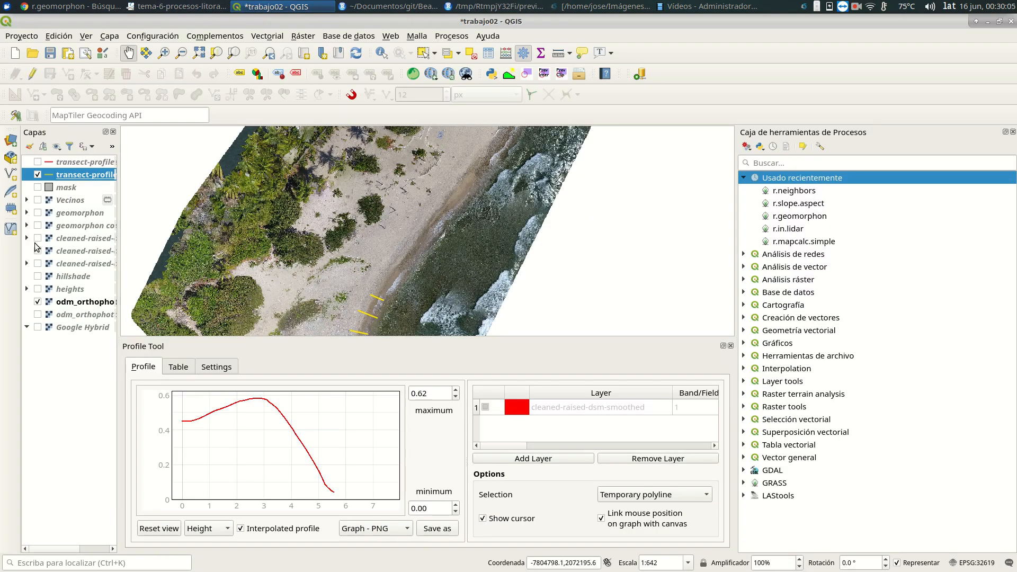
pyautogui.click(37, 238)
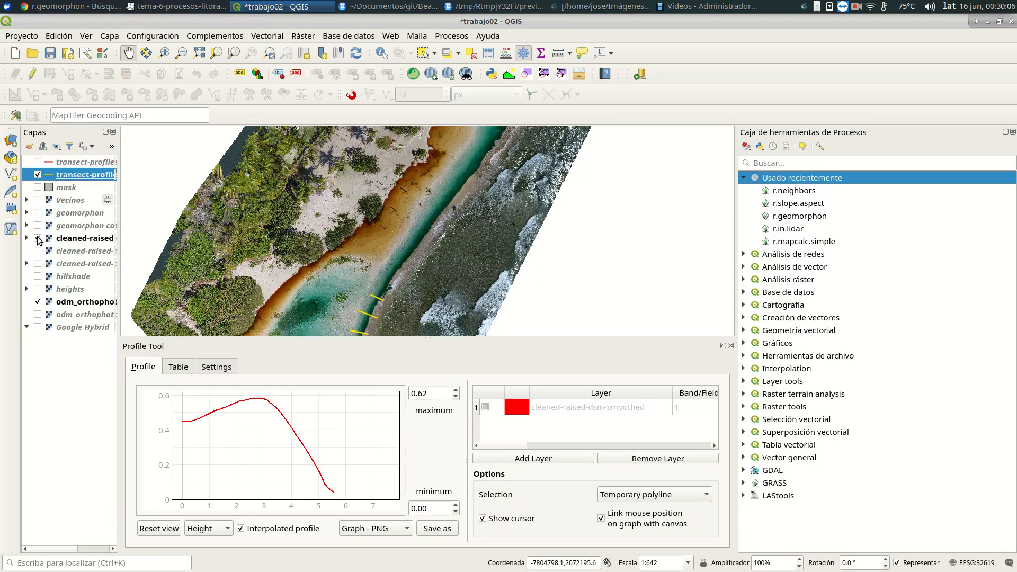
pyautogui.click(38, 301)
# Inspect the yellow transects over the elevation raster, following the shoreline from the southern group to the northern group.
pyautogui.scroll(3, 382, 301)
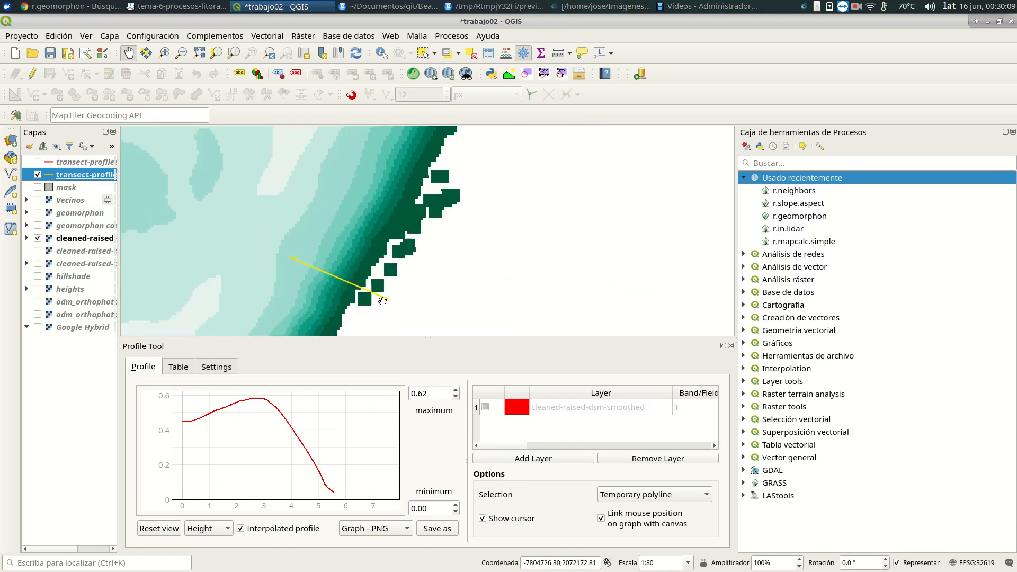
pyautogui.scroll(-2, 370, 301)
pyautogui.moveTo(369, 302); pyautogui.dragTo(365, 252)
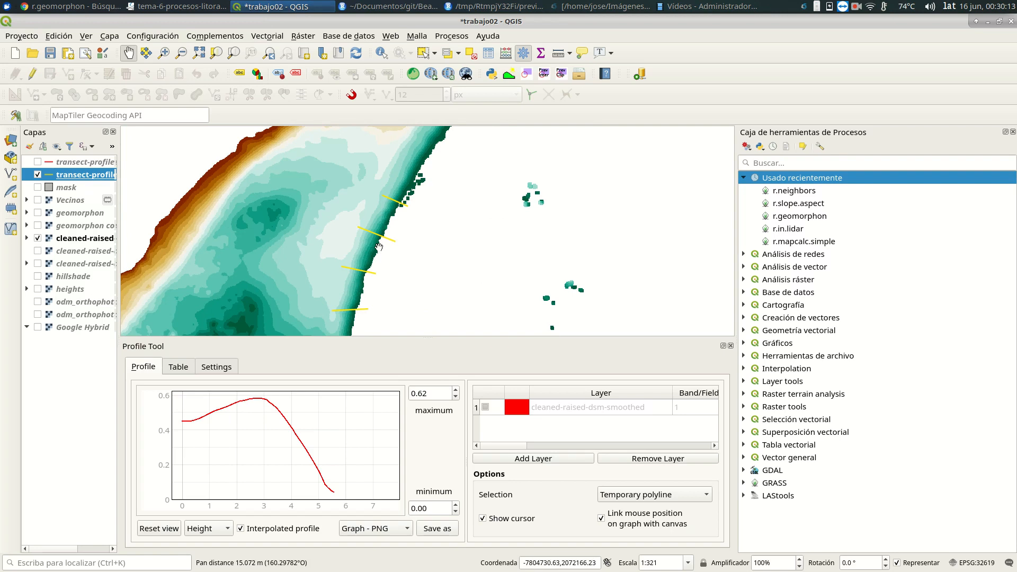
pyautogui.moveTo(404, 200); pyautogui.dragTo(373, 281)
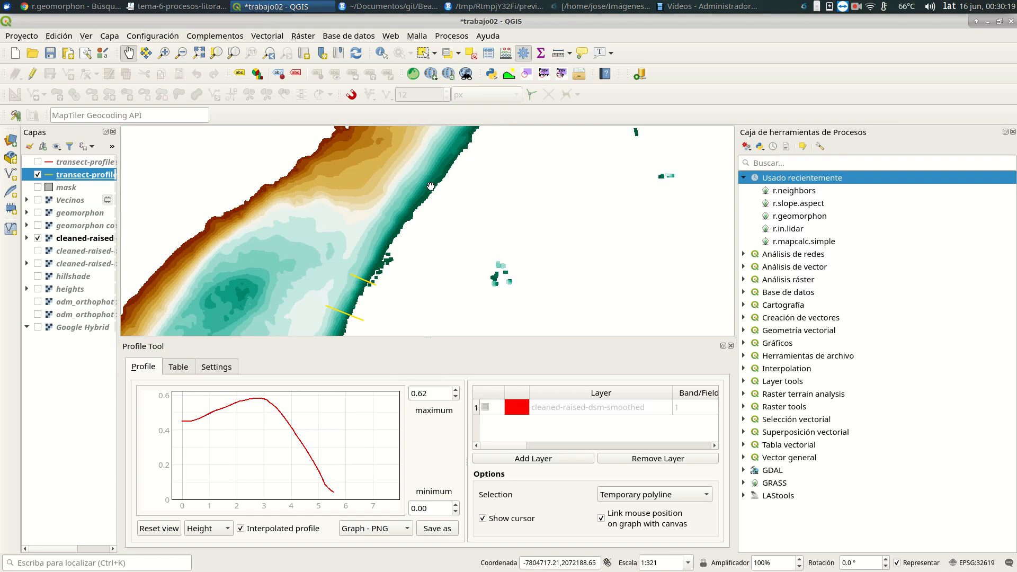
pyautogui.moveTo(578, 196); pyautogui.dragTo(515, 260)
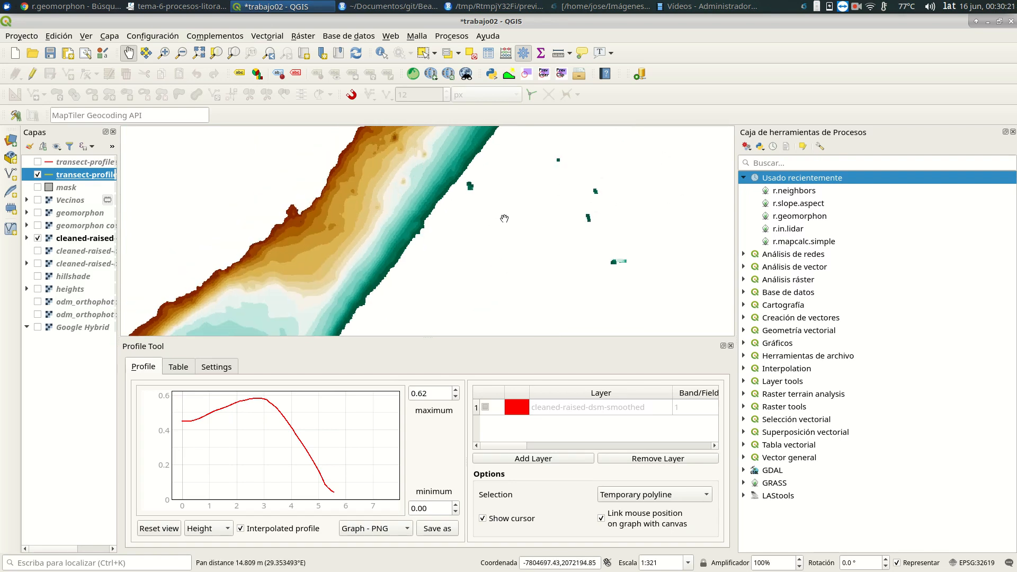
pyautogui.moveTo(490, 192); pyautogui.dragTo(442, 293)
pyautogui.moveTo(576, 206); pyautogui.dragTo(547, 265)
pyautogui.moveTo(508, 204); pyautogui.dragTo(462, 310)
pyautogui.moveTo(465, 243); pyautogui.dragTo(450, 281)
pyautogui.moveTo(477, 222); pyautogui.dragTo(453, 297)
pyautogui.moveTo(463, 231); pyautogui.dragTo(458, 274)
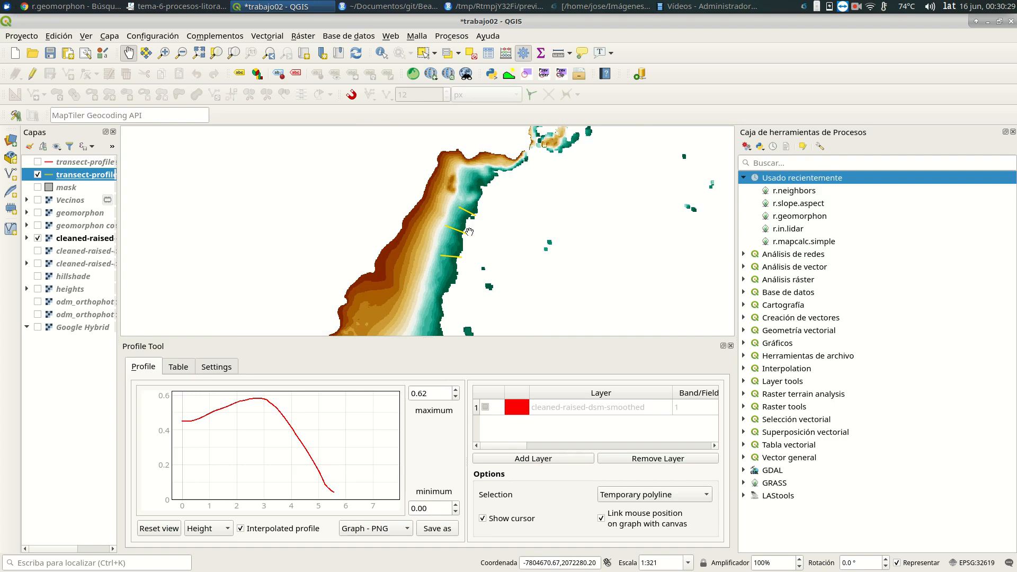
pyautogui.moveTo(460, 254); pyautogui.dragTo(477, 167)
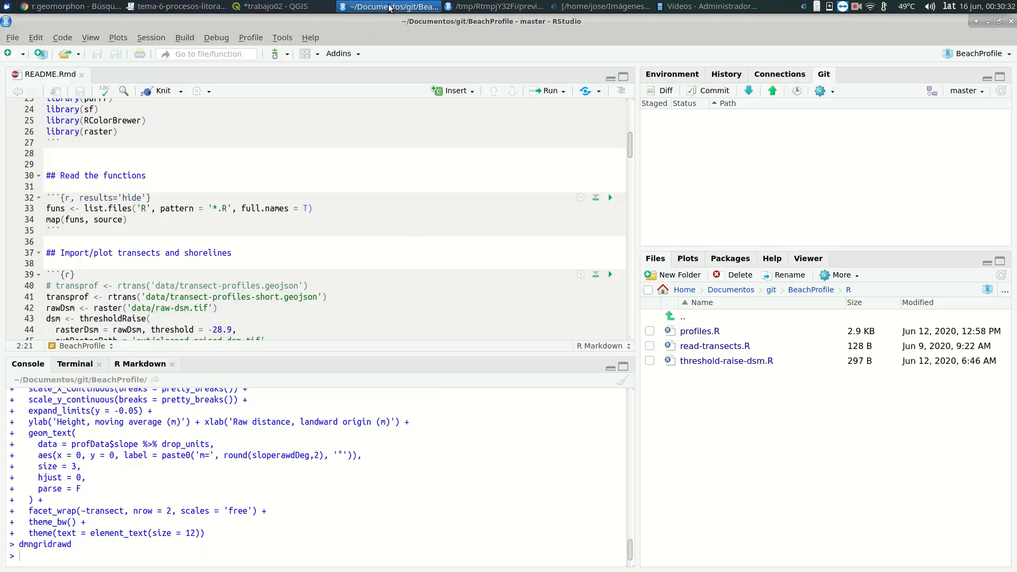
# Return to the rendered README preview and examine the raw-distance profiles plotted with equal xy scales and no vertical exaggeration.
pyautogui.click(366, 7)
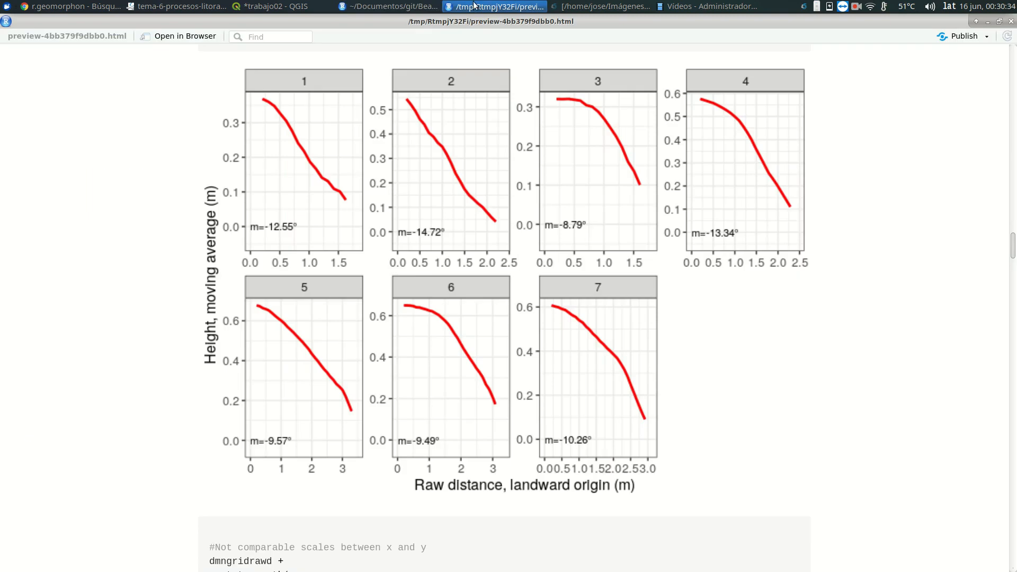
pyautogui.click(495, 6)
pyautogui.scroll(-3, 477, 280)
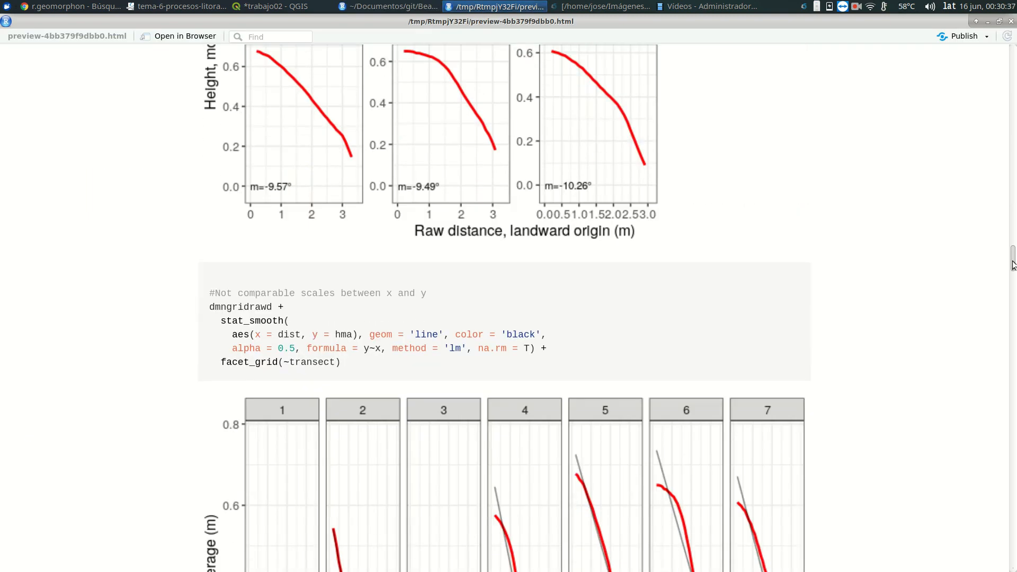
pyautogui.scroll(-10, 503, 307)
pyautogui.scroll(-1, 584, 203)
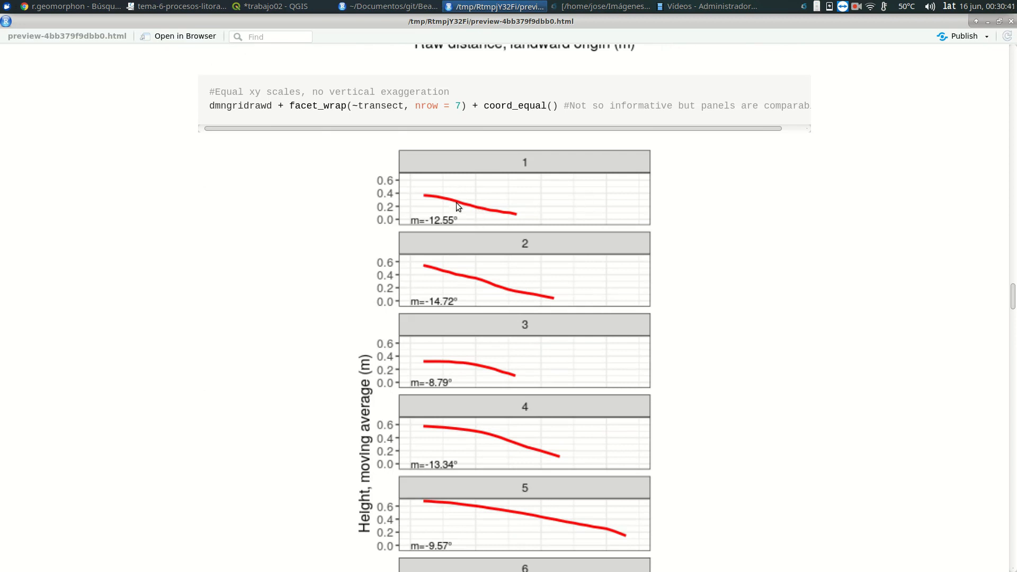
pyautogui.scroll(-1, 480, 285)
pyautogui.scroll(-1, 482, 294)
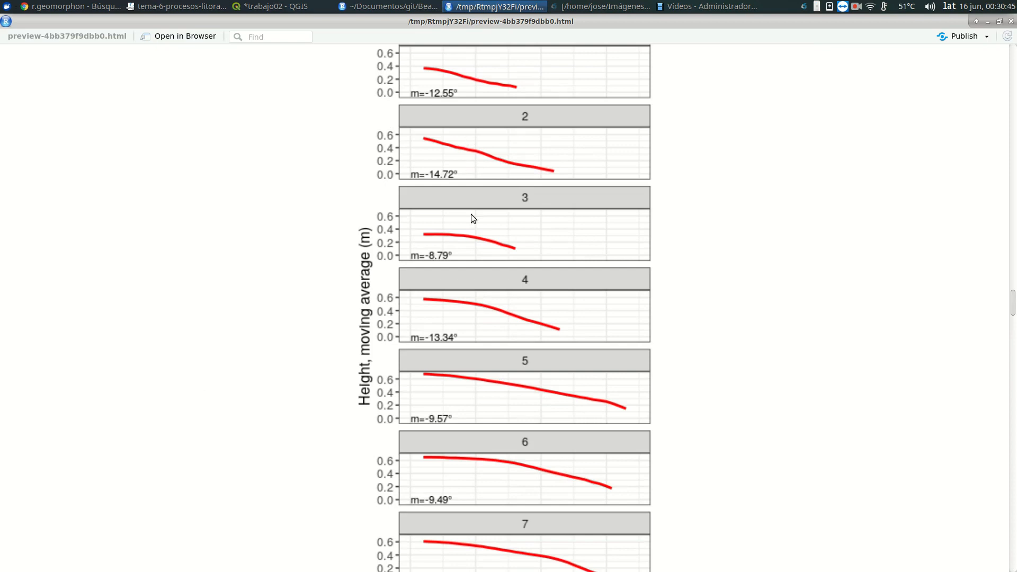
pyautogui.scroll(-5, 472, 326)
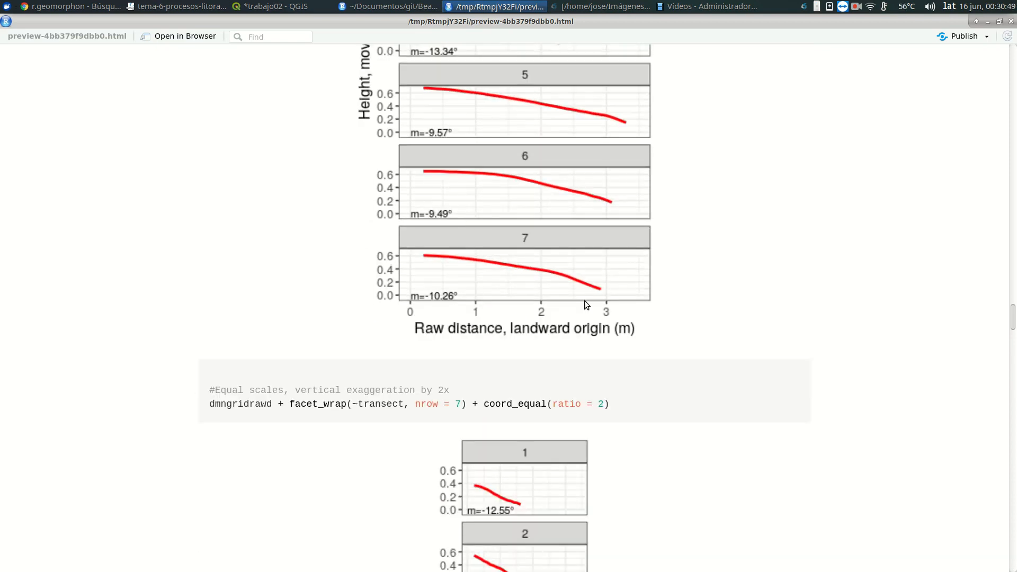
pyautogui.scroll(4, 380, 157)
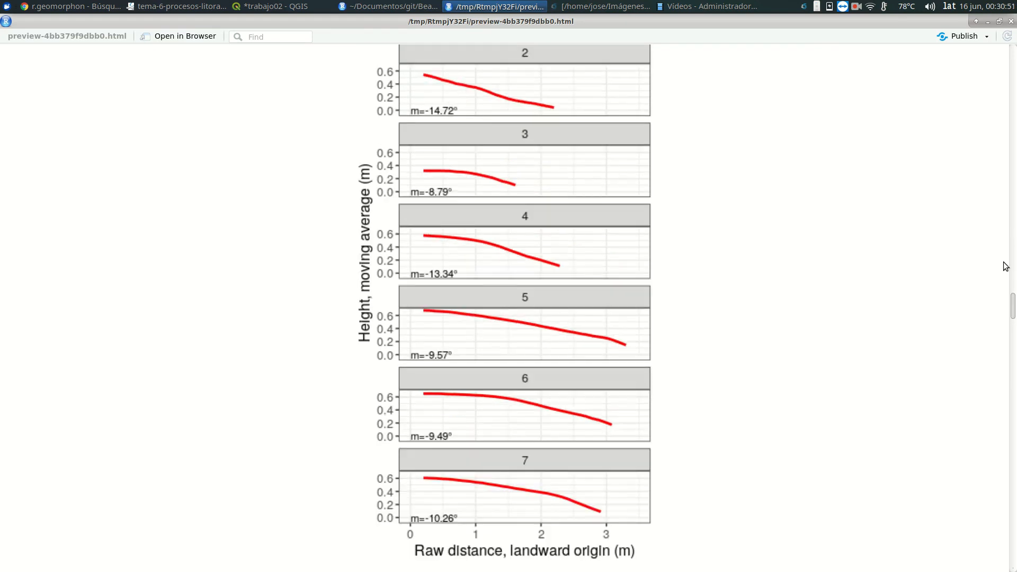
# Examine the raw-distance profiles of transects 1 to 7 plotted with 2x vertical exaggeration.
pyautogui.scroll(-6, 1012, 318)
pyautogui.scroll(-3, 504, 310)
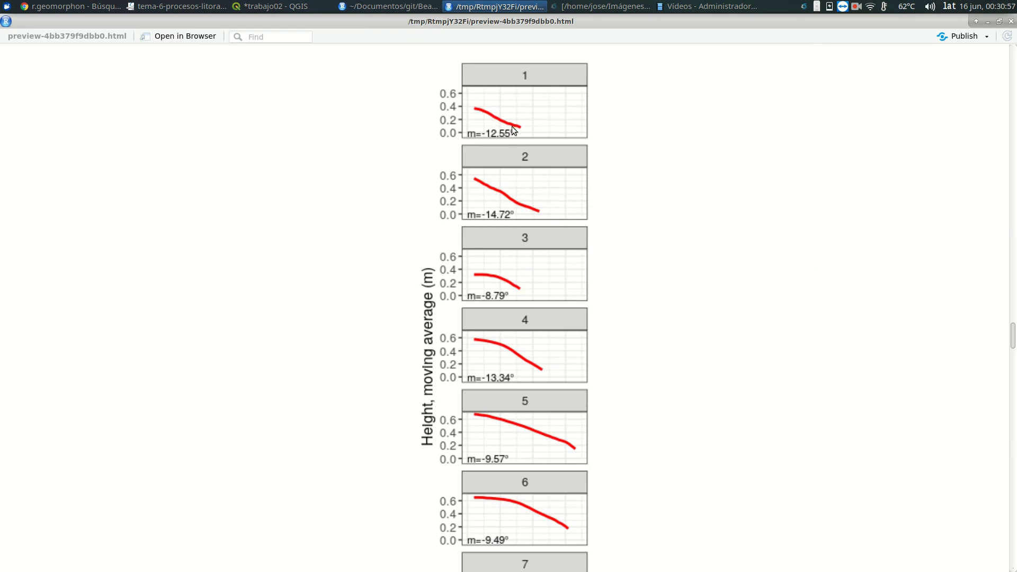
pyautogui.scroll(-5, 559, 216)
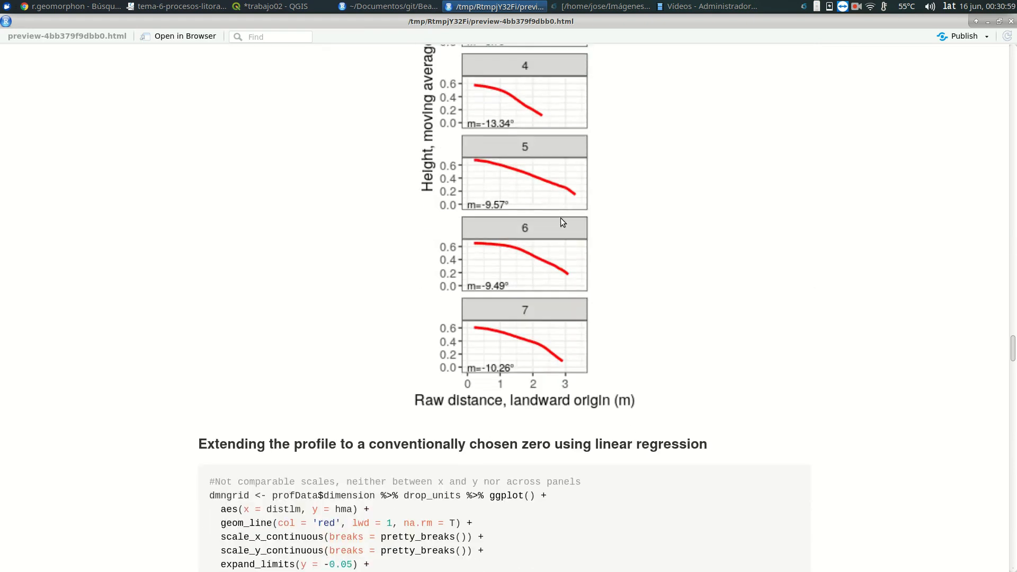
# Review the section on extending profiles to a conventionally chosen zero, highlighting part of its heading, and view its free-scale plots.
pyautogui.scroll(-4, 760, 259)
pyautogui.scroll(2, 758, 256)
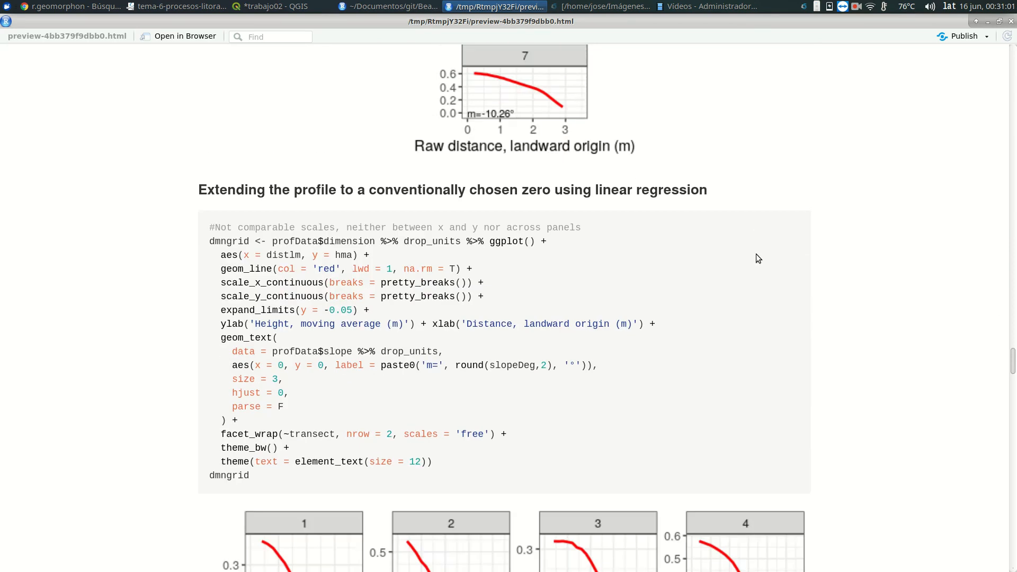
pyautogui.moveTo(1014, 360); pyautogui.dragTo(1014, 365)
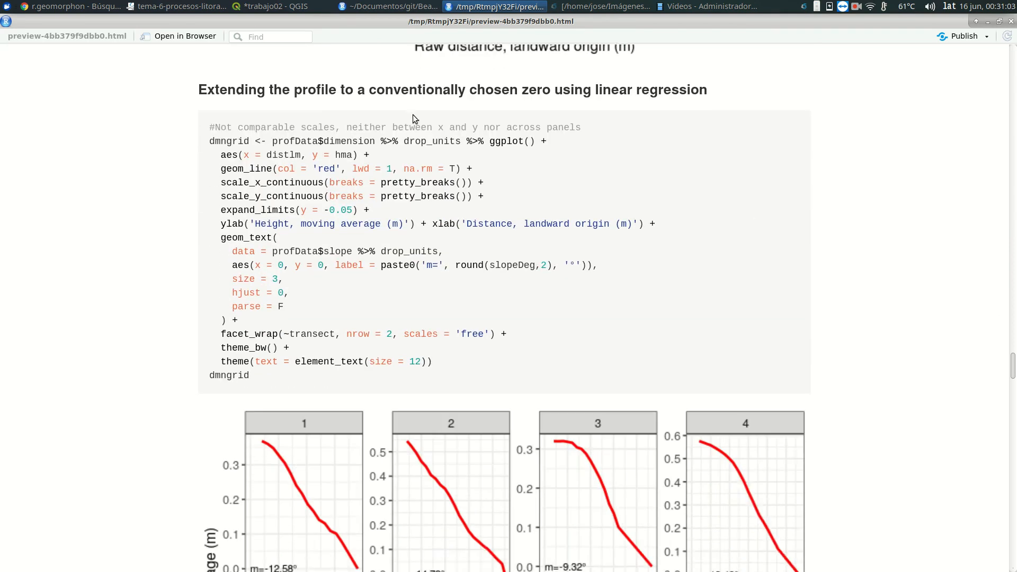
pyautogui.moveTo(198, 88); pyautogui.dragTo(530, 72)
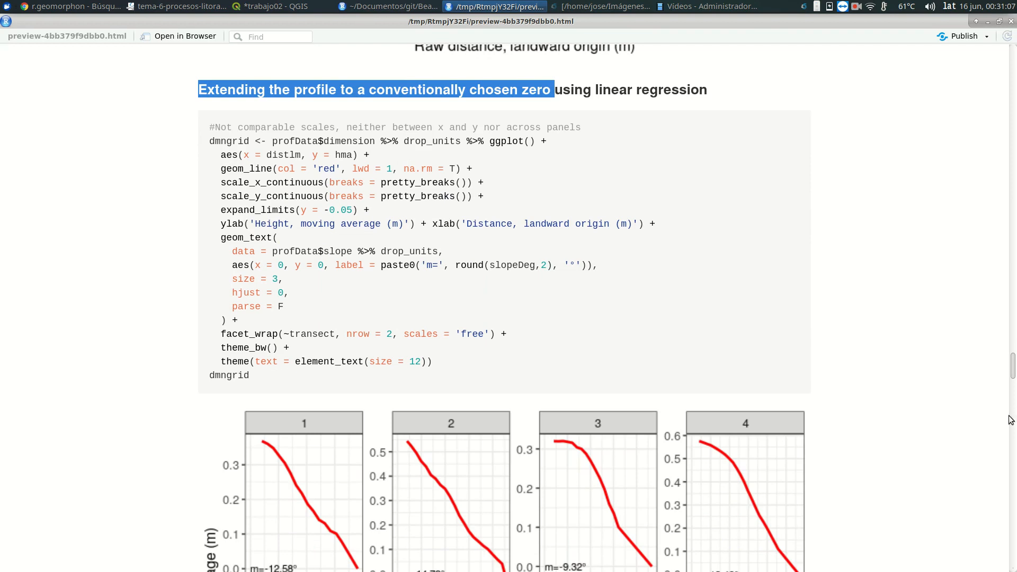
pyautogui.click(963, 453)
pyautogui.moveTo(1012, 364); pyautogui.dragTo(1009, 377)
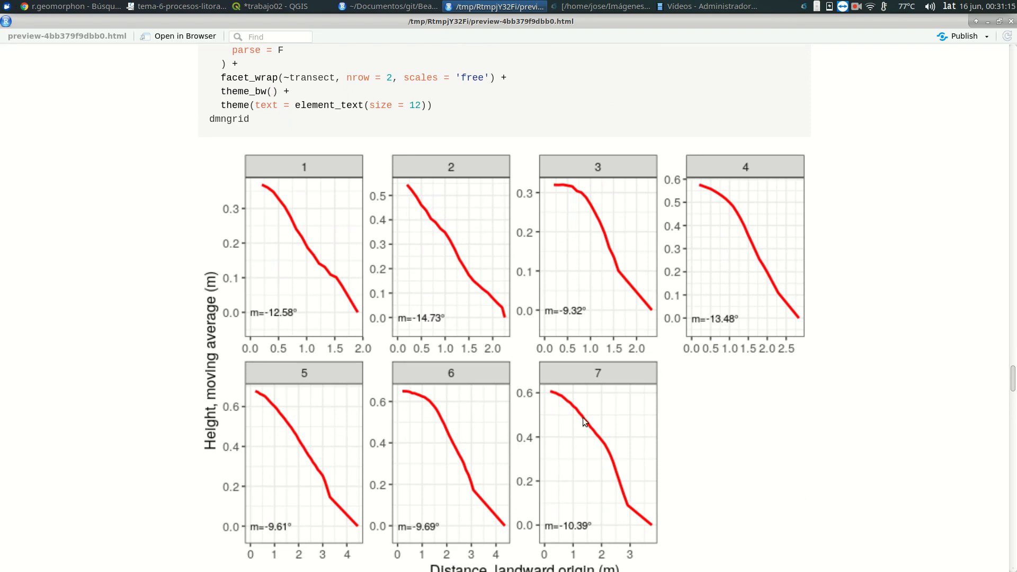
# Compare the extended free-scale profiles with the shared-scale version containing linear trend lines.
pyautogui.scroll(-5, 479, 453)
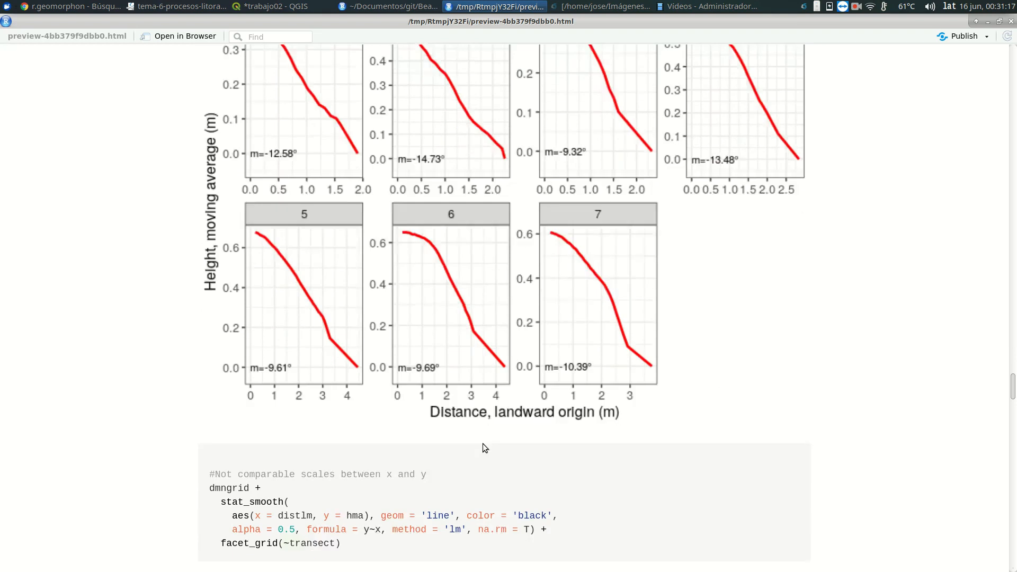
pyautogui.scroll(-1, 482, 438)
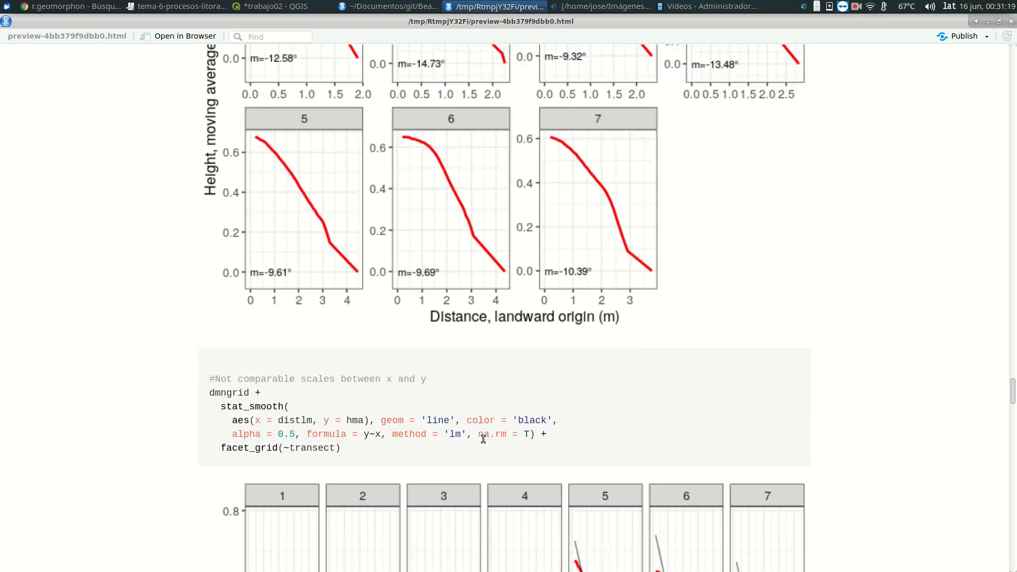
pyautogui.scroll(-2, 483, 439)
pyautogui.moveTo(1013, 395); pyautogui.dragTo(1012, 422)
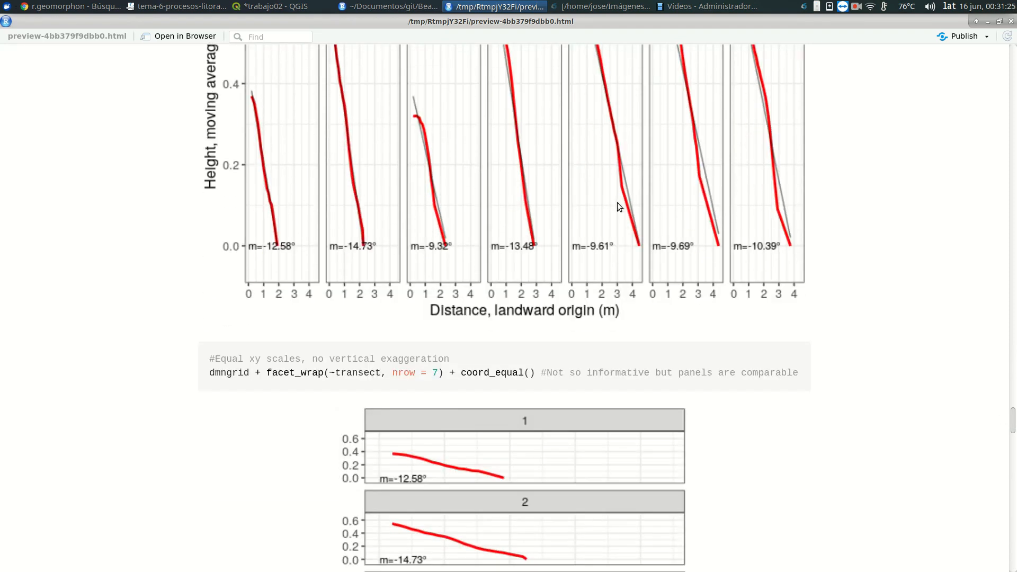
pyautogui.scroll(4, 615, 226)
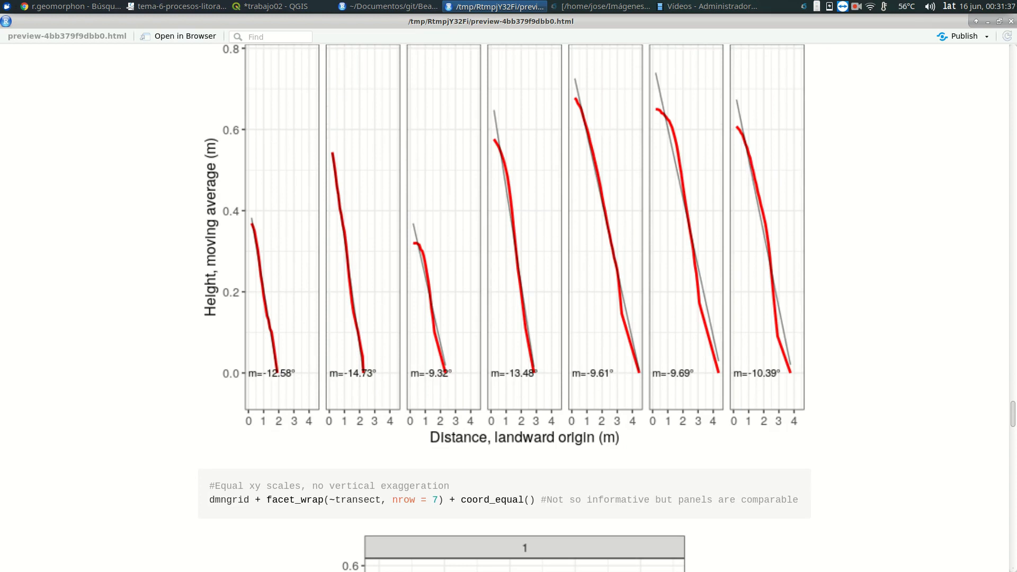
# Examine the extended profiles with equal xy scales and compare them with the 2x vertical exaggeration version.
pyautogui.scroll(-13, 509, 307)
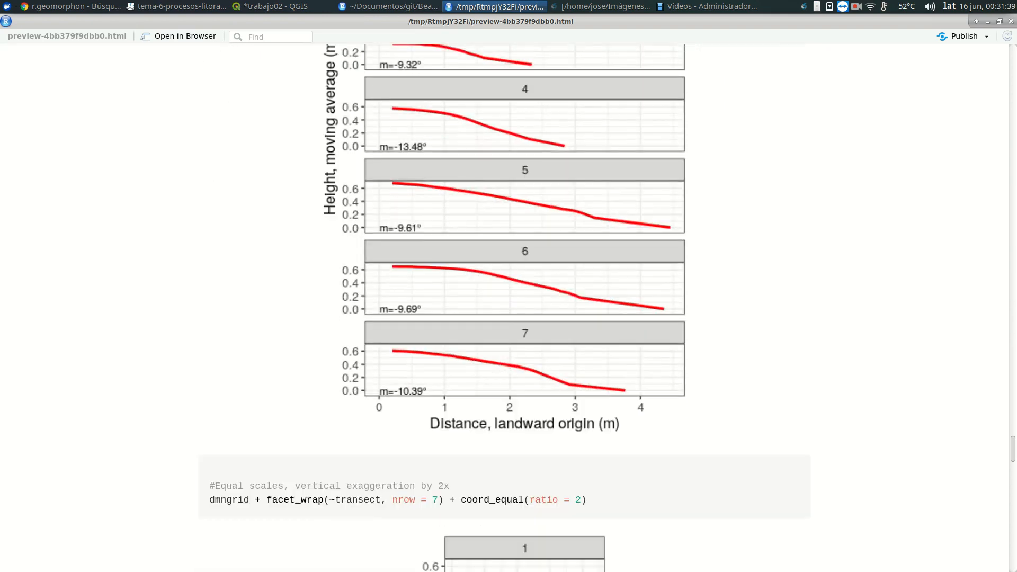
pyautogui.scroll(2, 551, 306)
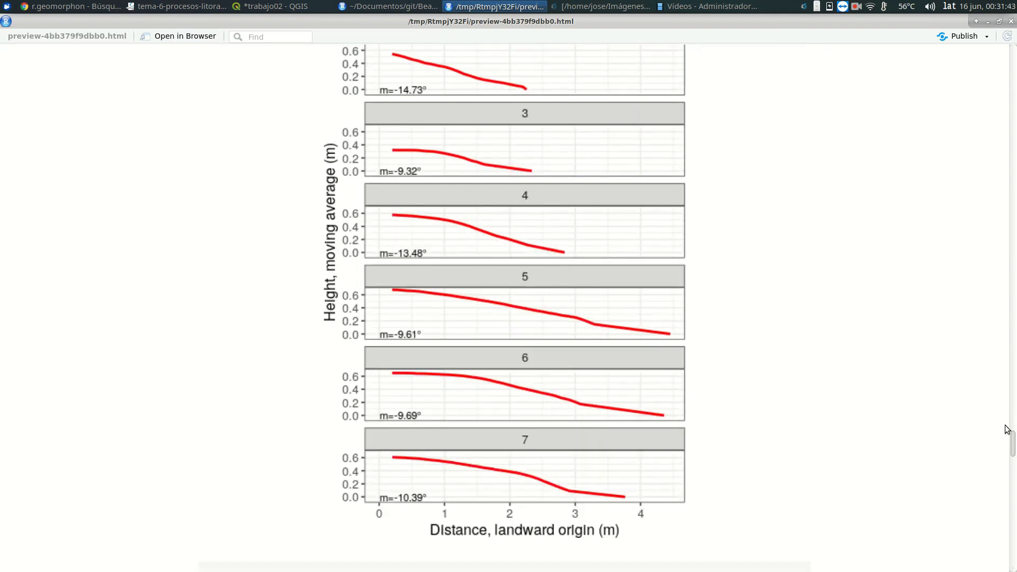
pyautogui.scroll(-6, 1011, 450)
pyautogui.scroll(-1, 1012, 462)
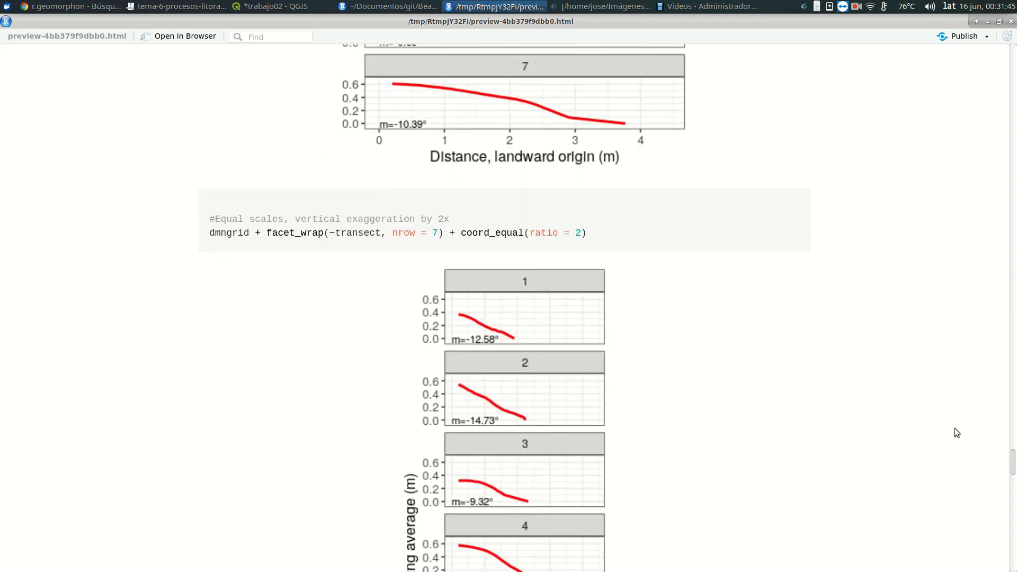
# Review the dimensionless profile section's code and the concavity index plots of the seven extended transects.
pyautogui.moveTo(1015, 467); pyautogui.dragTo(1016, 504)
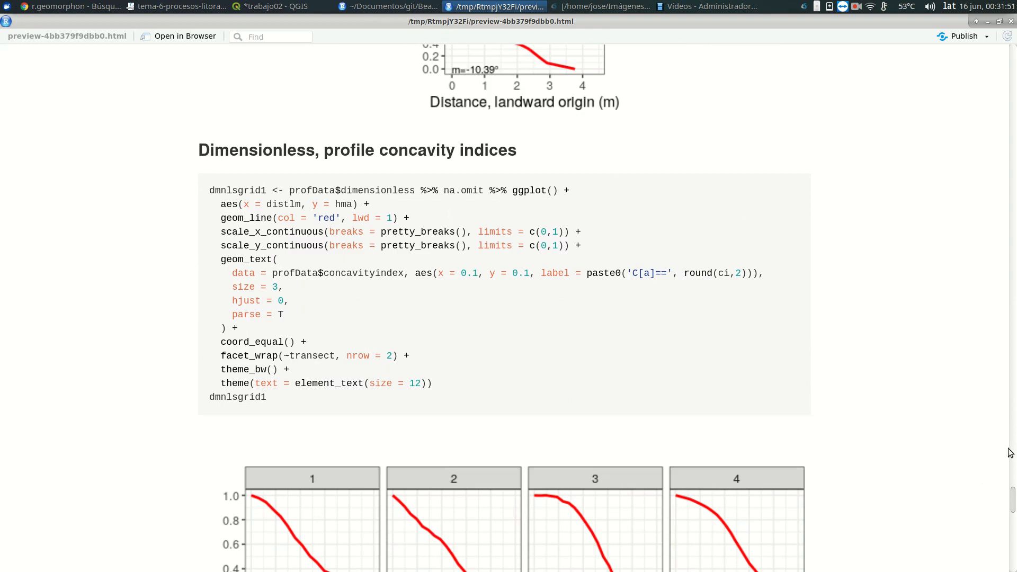
pyautogui.scroll(-5, 613, 354)
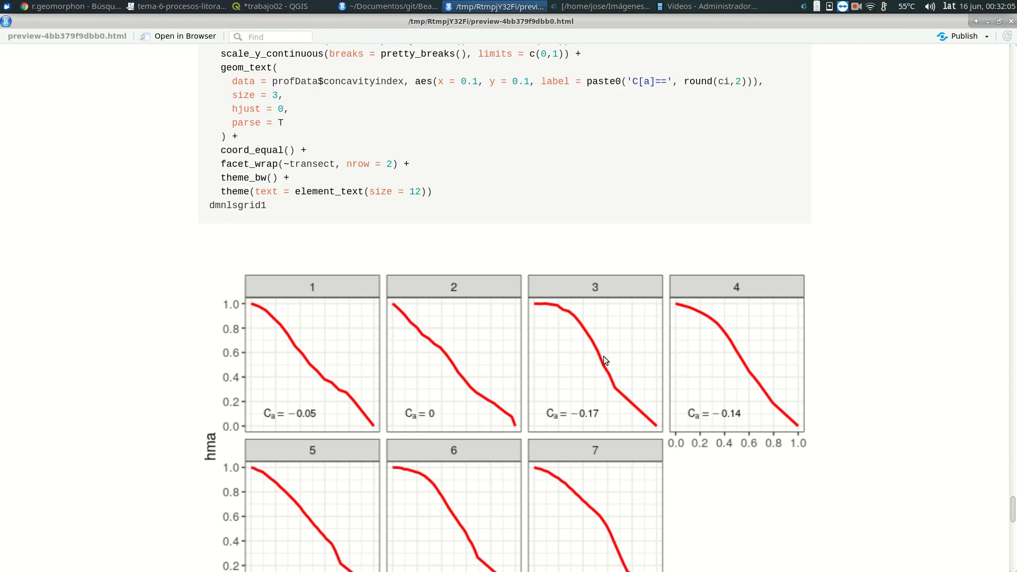
pyautogui.scroll(-2, 625, 360)
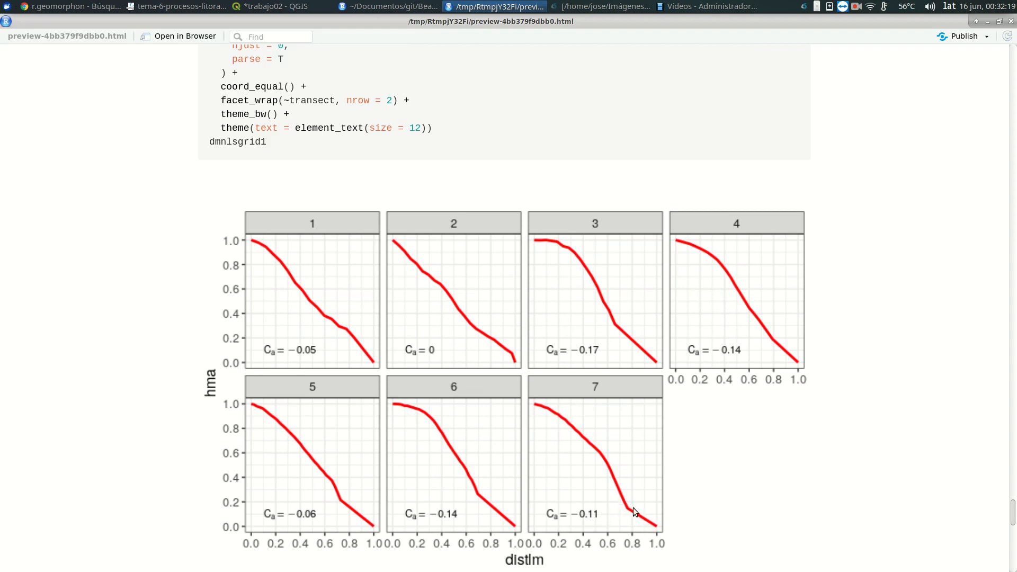
pyautogui.scroll(-3, 637, 511)
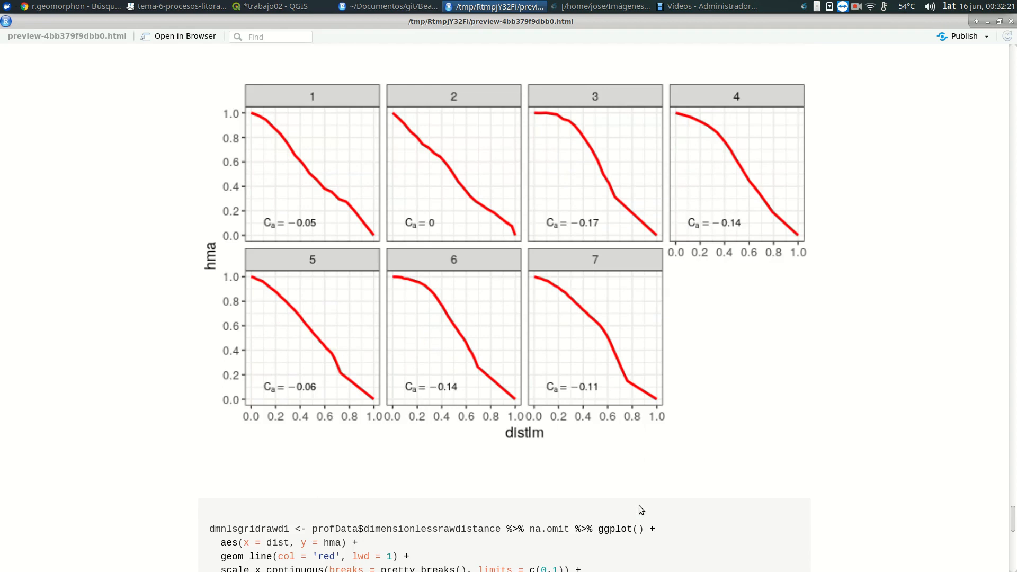
# Compare the extended-profile concavity indices with the raw-distance dimensionless plots, and return to the beginning of the BeachProfile document.
pyautogui.scroll(-9, 639, 505)
pyautogui.scroll(10, 633, 495)
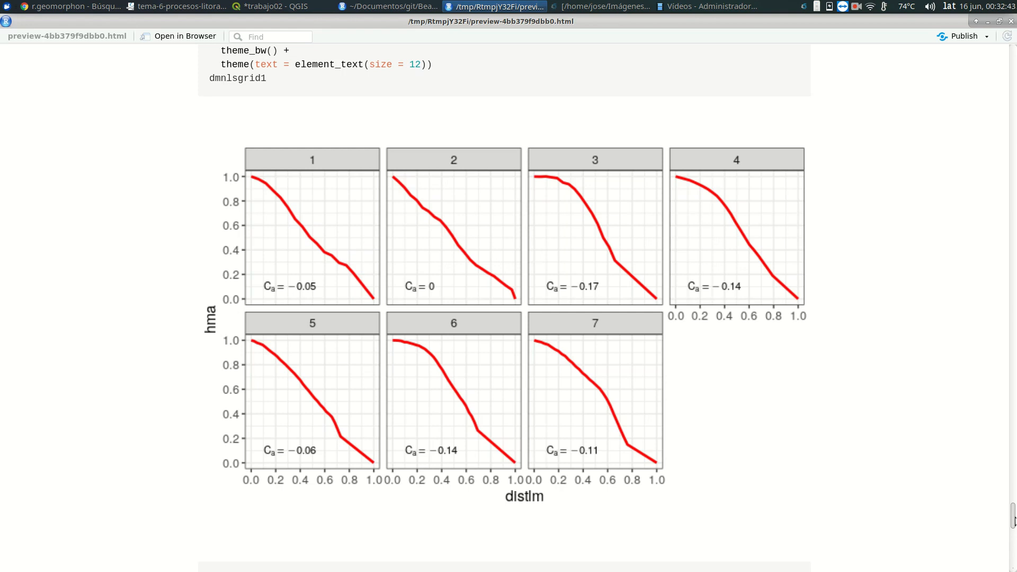
pyautogui.moveTo(1013, 519); pyautogui.dragTo(1014, 554)
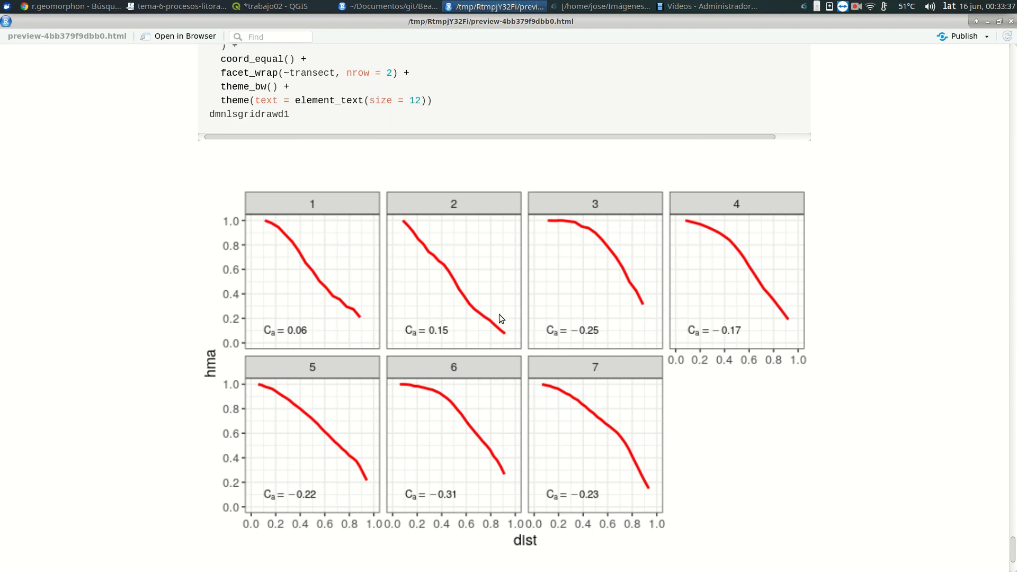
pyautogui.moveTo(1012, 546); pyautogui.dragTo(1012, 59)
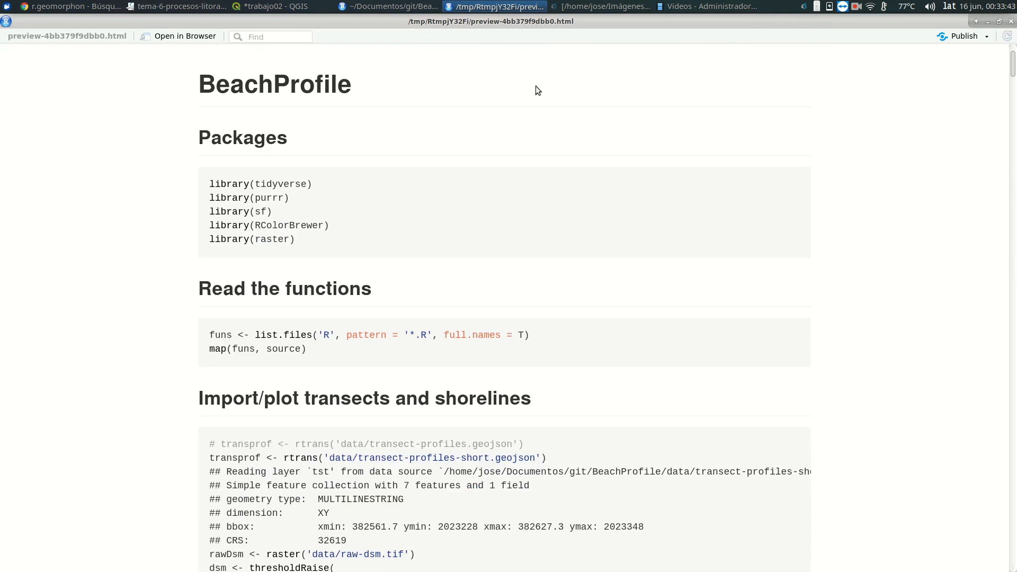